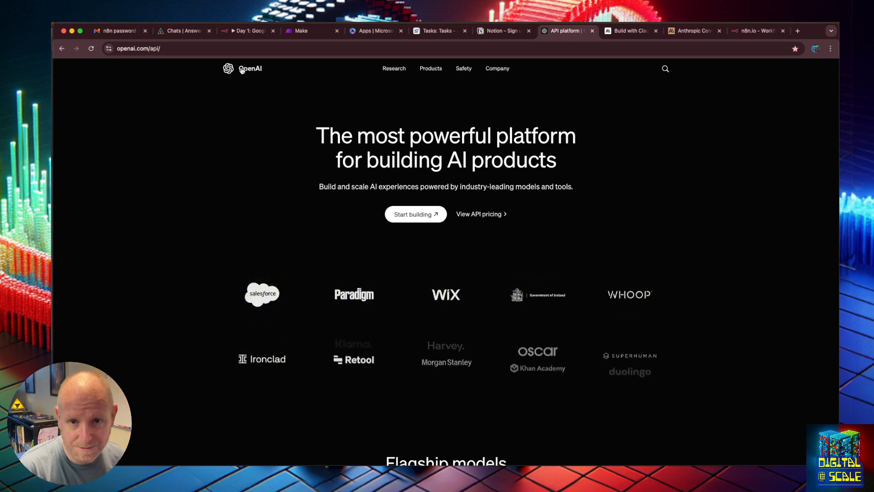
- Go to the OpenAI home page and open the API platform overview from there
click(241, 70)
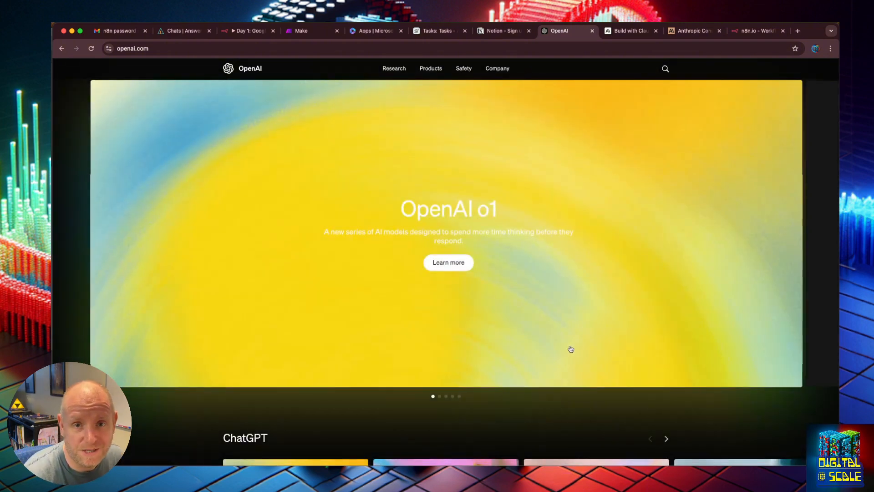
mouse_move(402, 73)
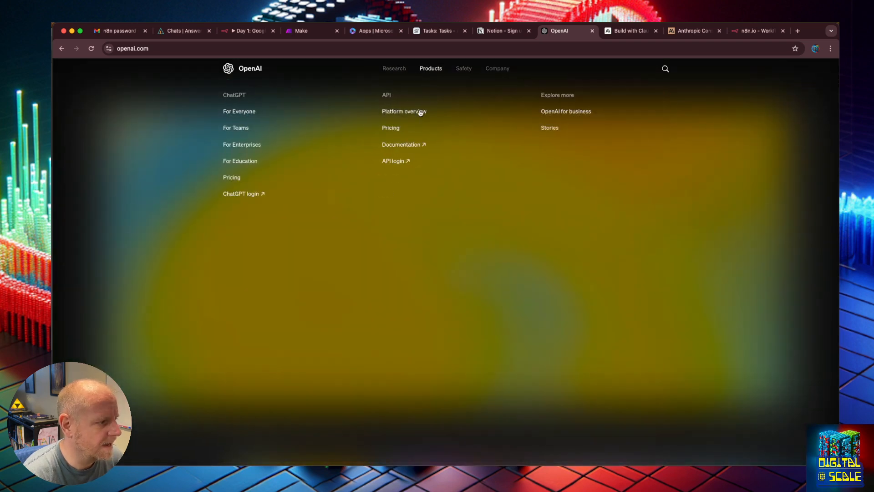
click(397, 112)
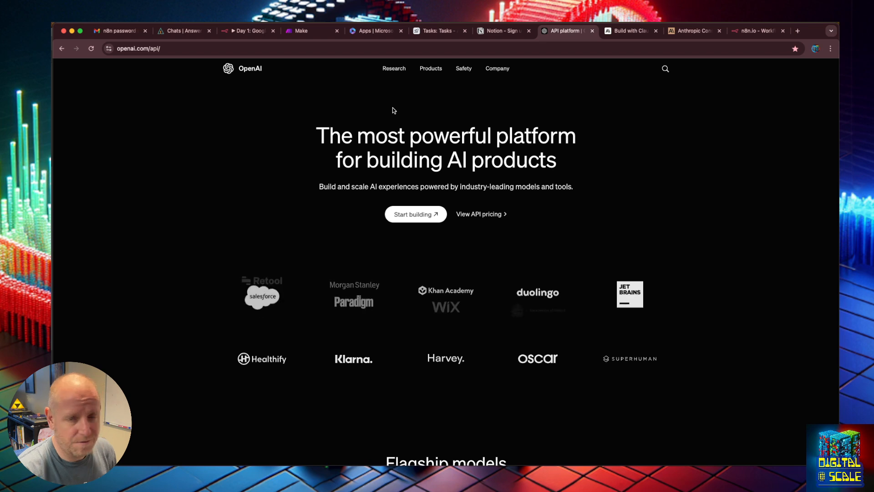
mouse_move(432, 68)
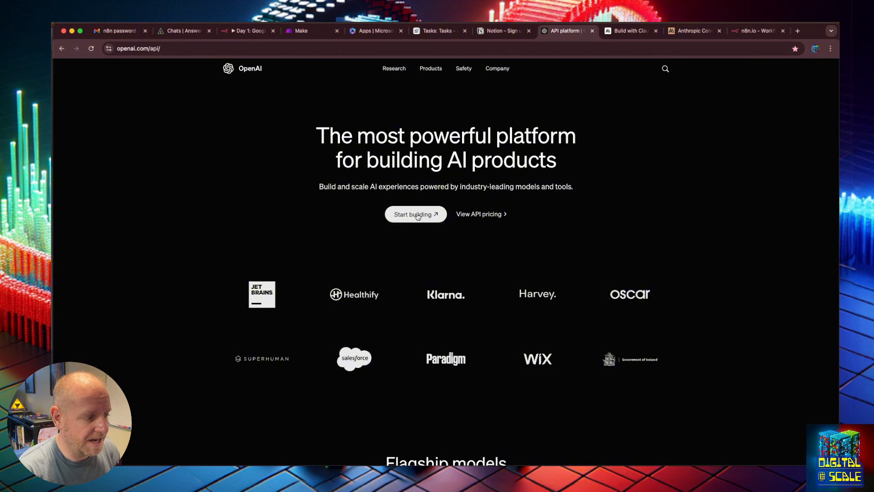
mouse_move(378, 69)
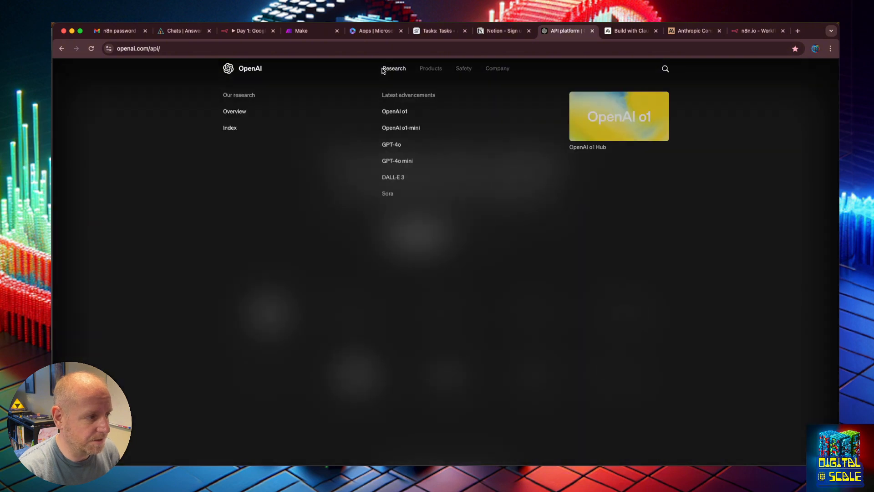
click(389, 115)
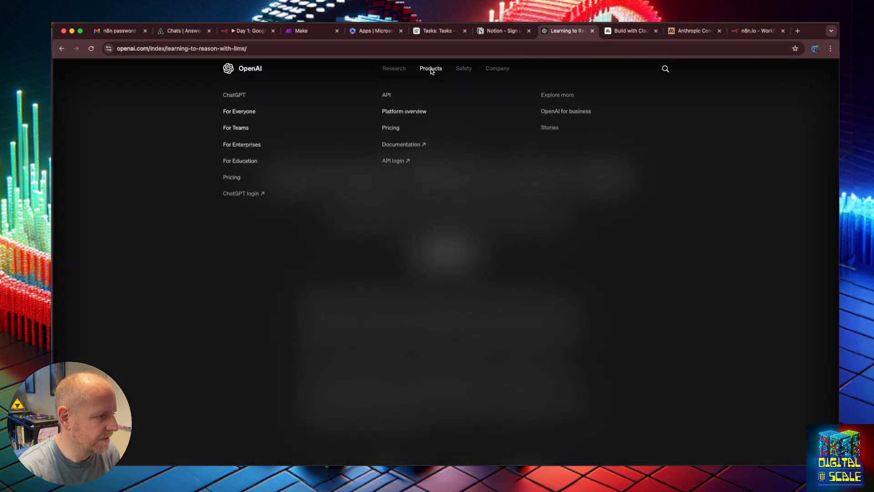
- Start building from the API platform overview and sign up with the existing Google account
click(395, 112)
click(415, 213)
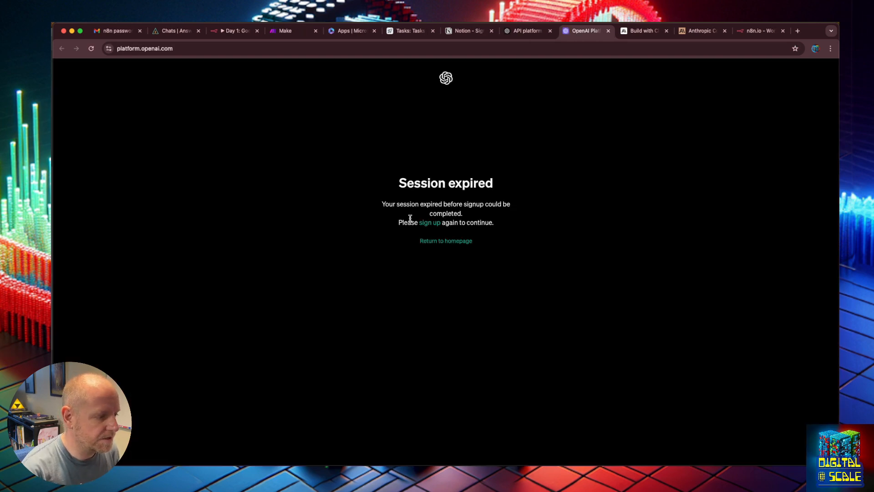
click(424, 223)
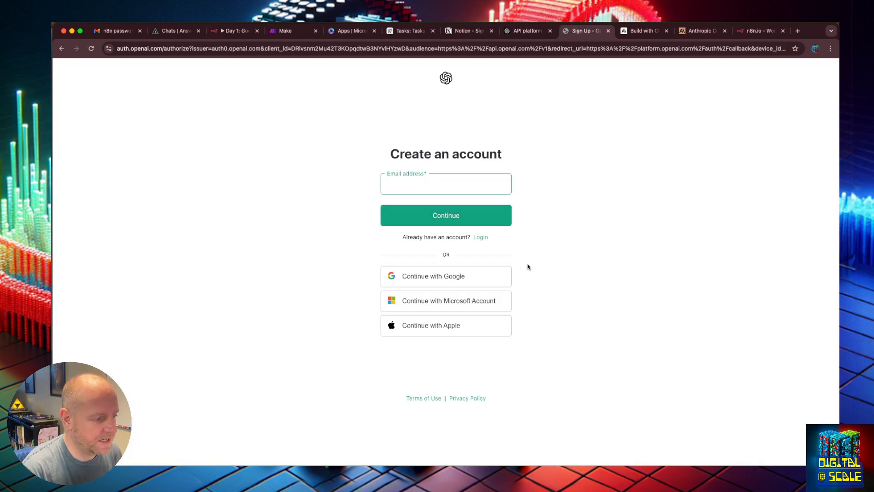
click(474, 279)
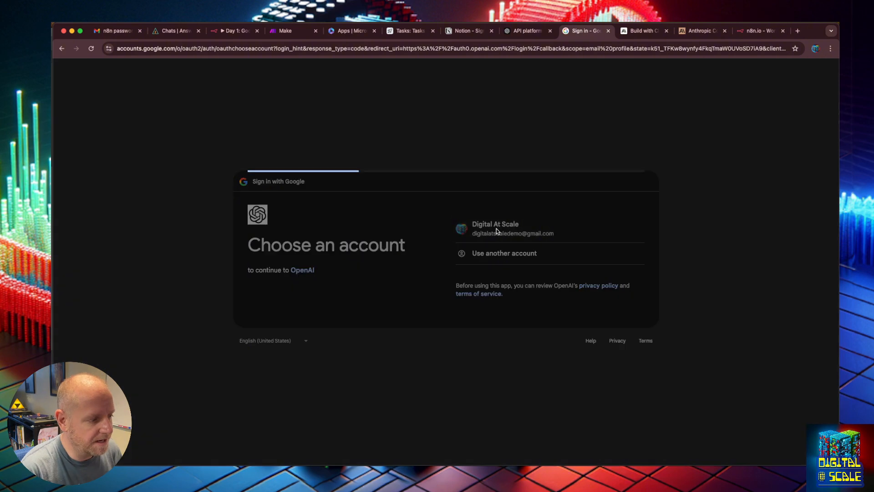
click(604, 306)
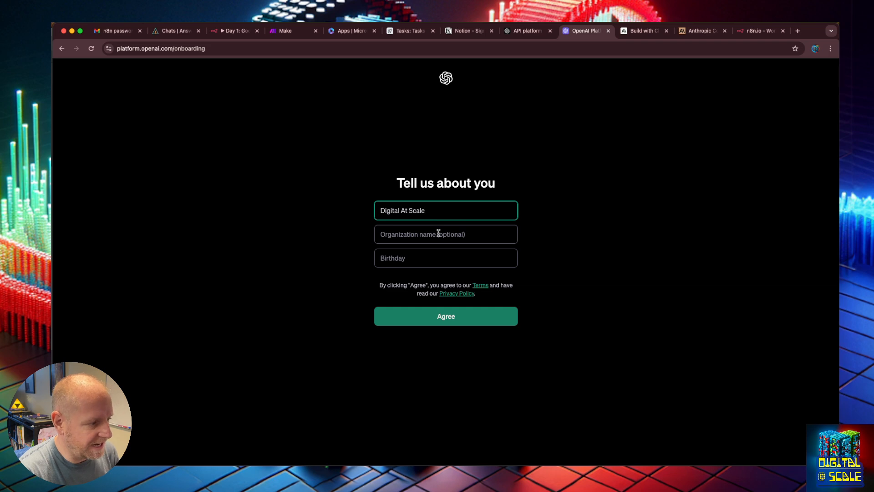
- Enter the date of birth in the onboarding form and agree to the terms, leaving the organization name blank
click(436, 256)
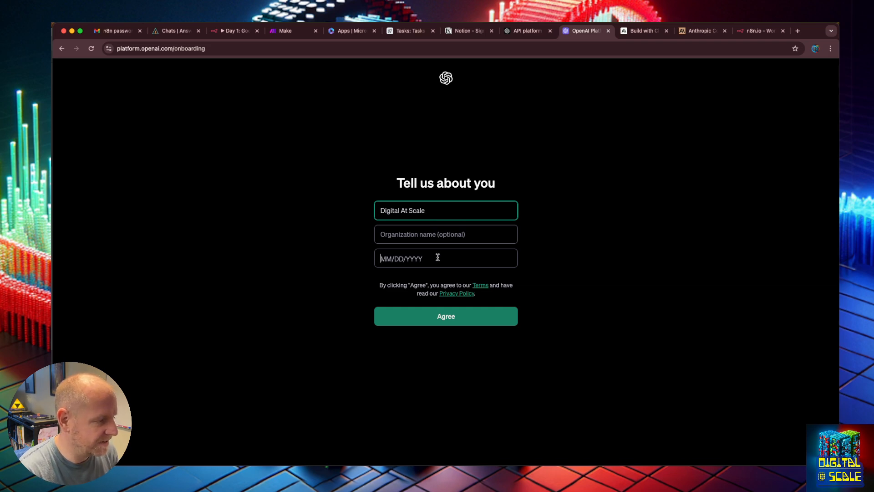
text(01/)
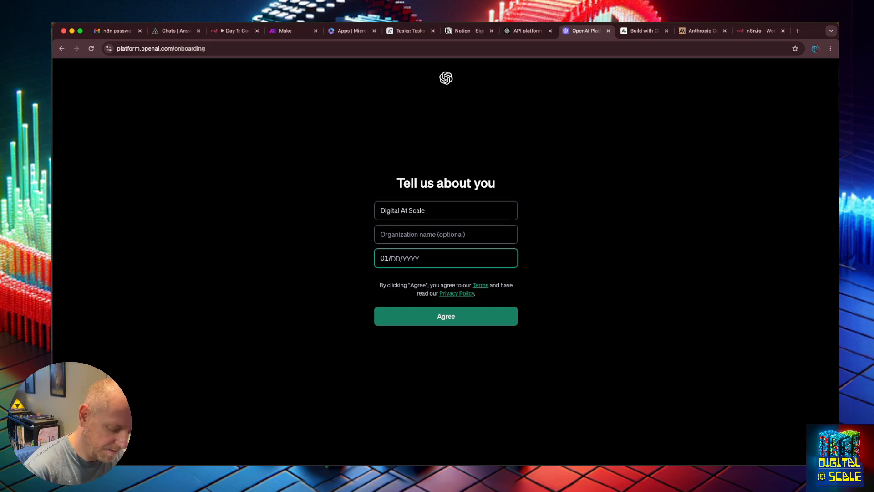
text(221980)
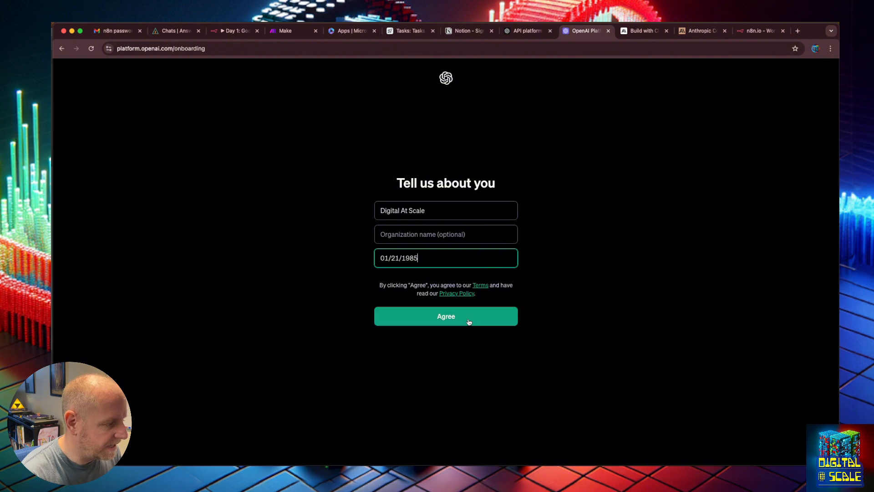
click(469, 321)
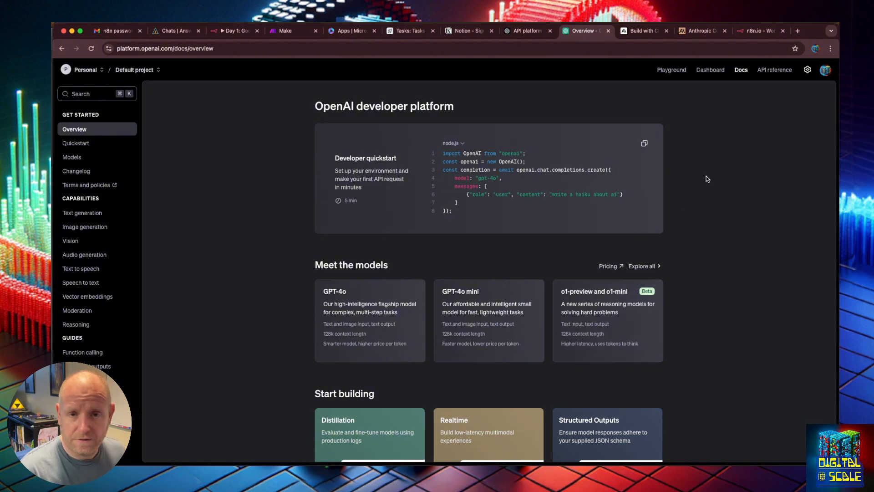
- From the Playground, go to the account's billing setup and start adding payment details as an individual
click(672, 70)
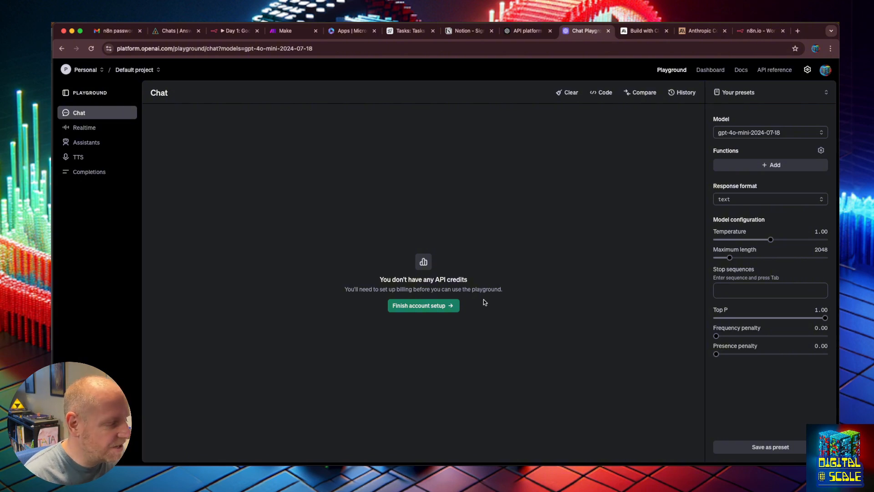
click(427, 305)
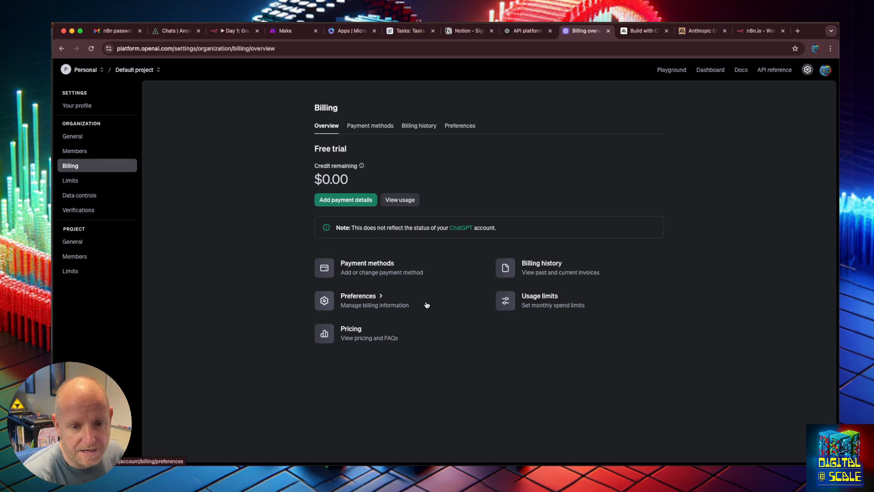
click(342, 201)
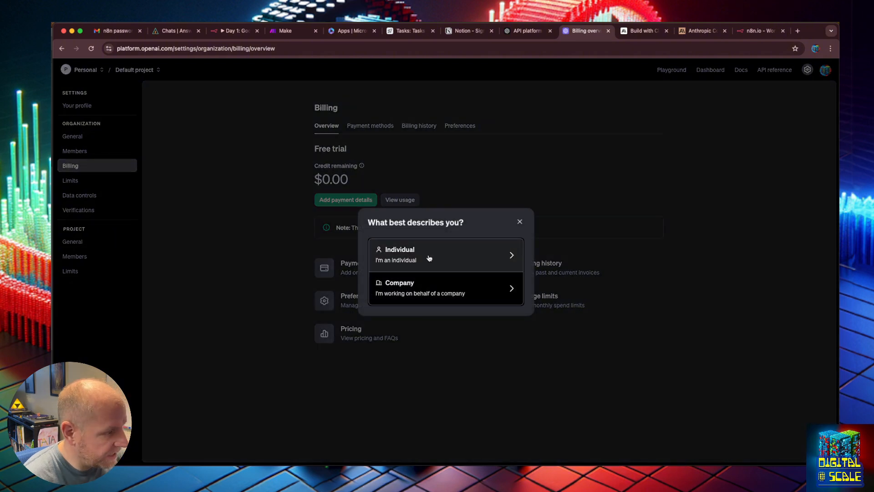
click(466, 241)
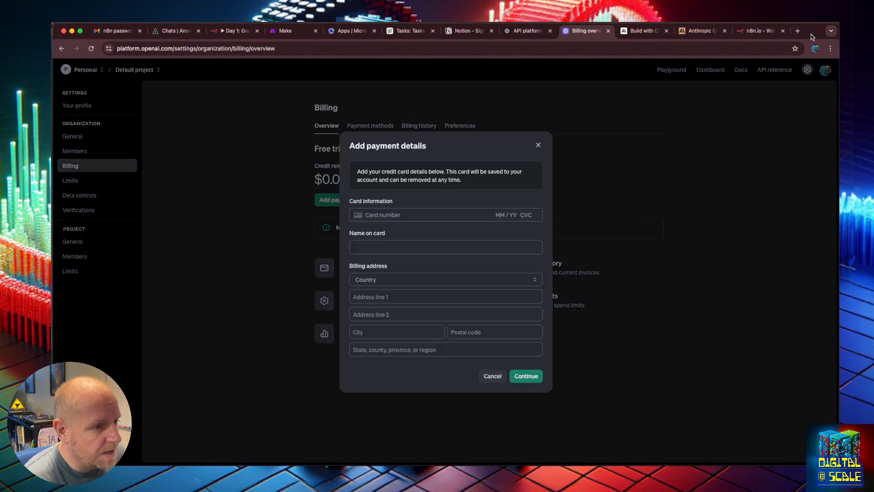
drag(812, 34, 138, 35)
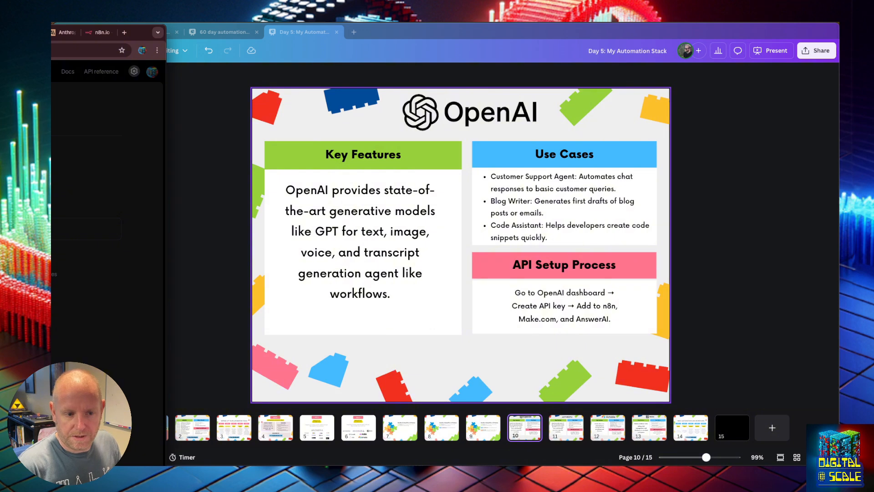
key(super+Tab)
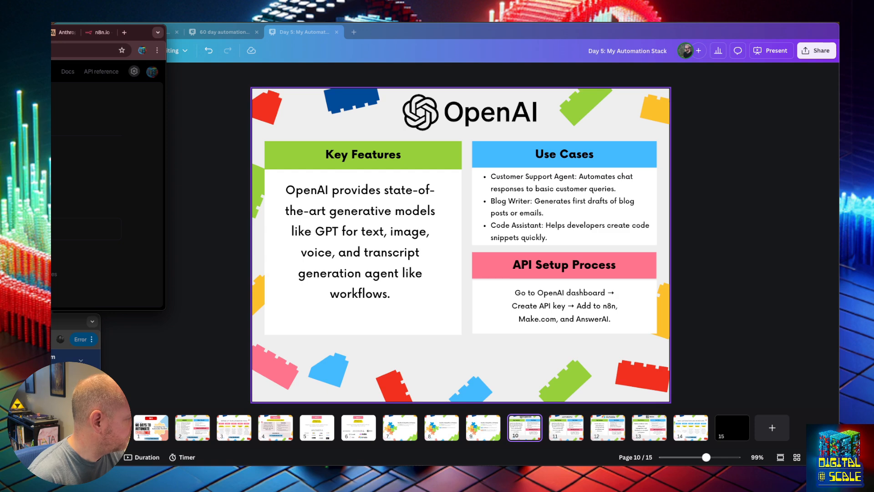
key(super+grave)
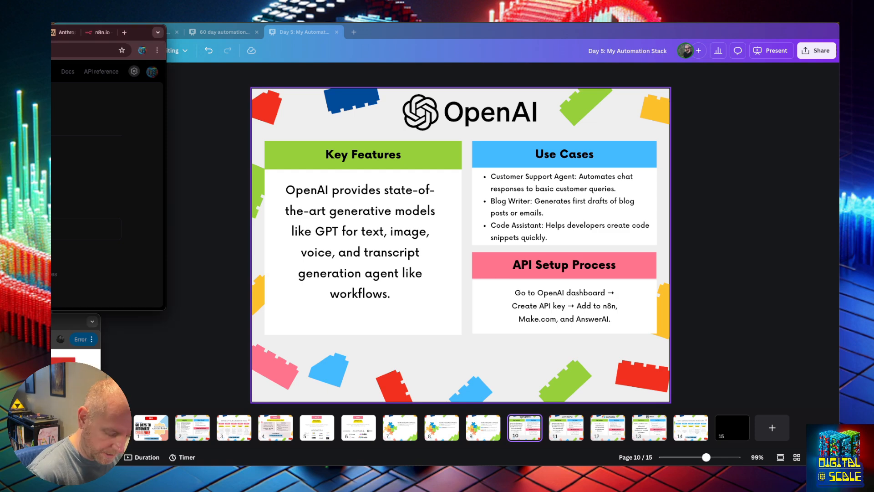
key(Escape)
drag(136, 30, 535, 203)
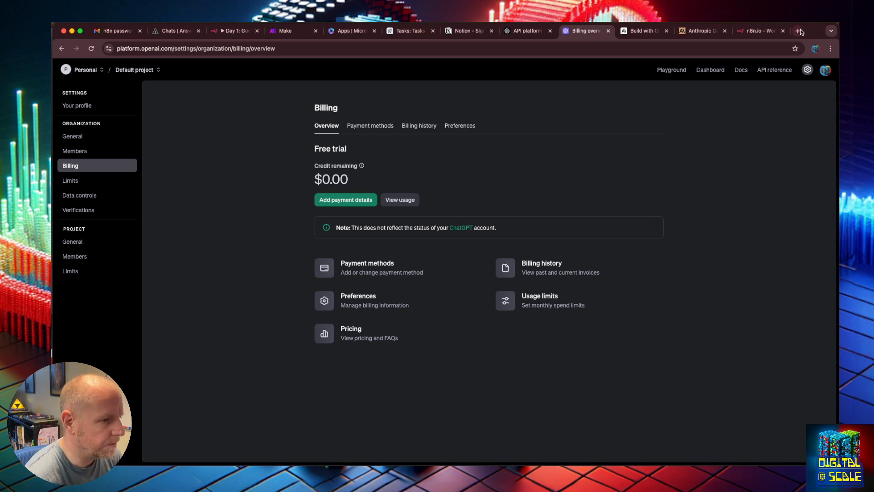
drag(816, 31, 556, 213)
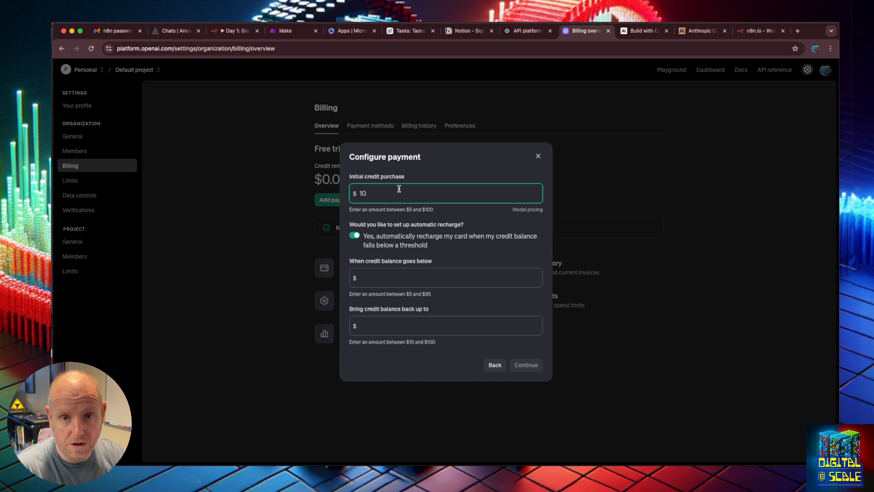
- Set the initial credit purchase to $5 and turn off automatic recharge
key(BackSpace)
key(BackSpace)
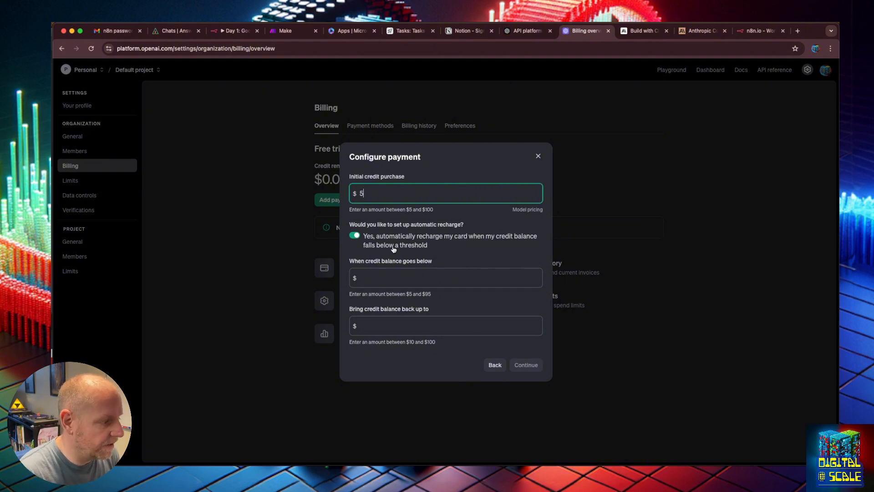
click(365, 283)
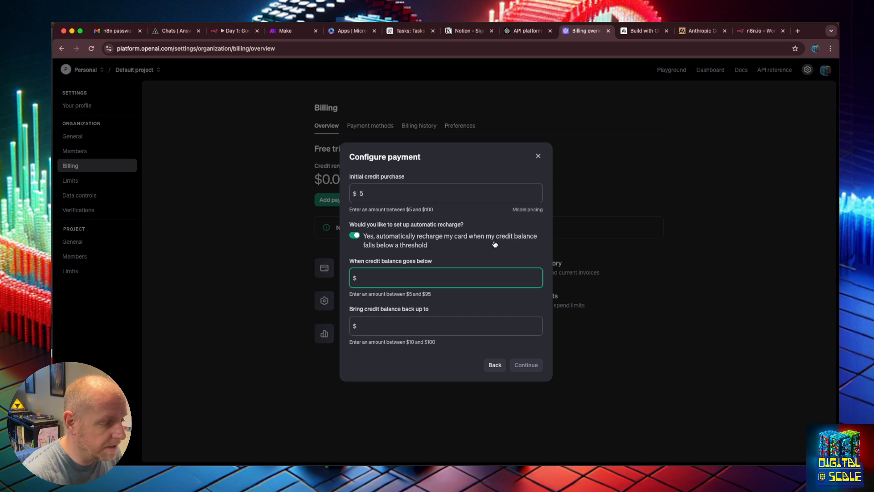
click(356, 238)
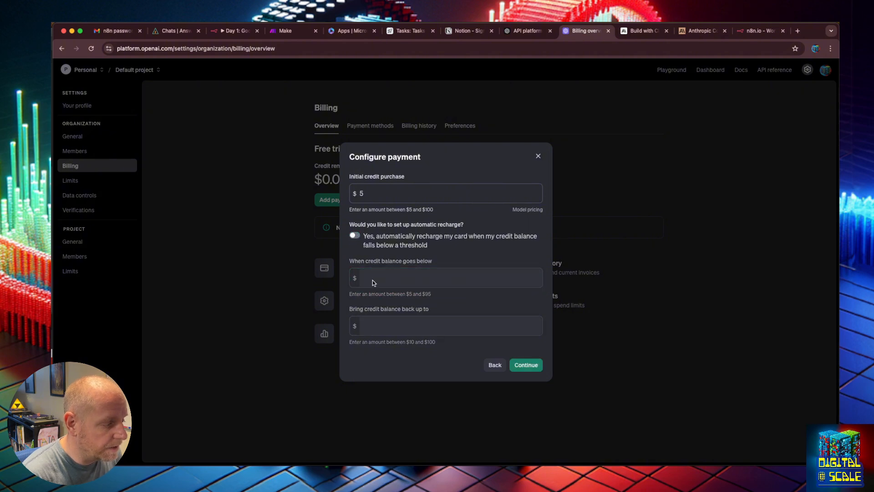
click(354, 235)
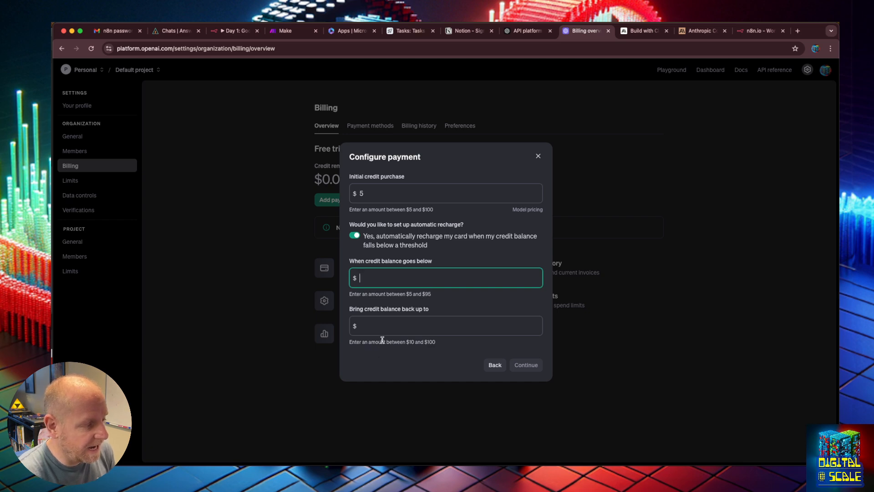
click(428, 212)
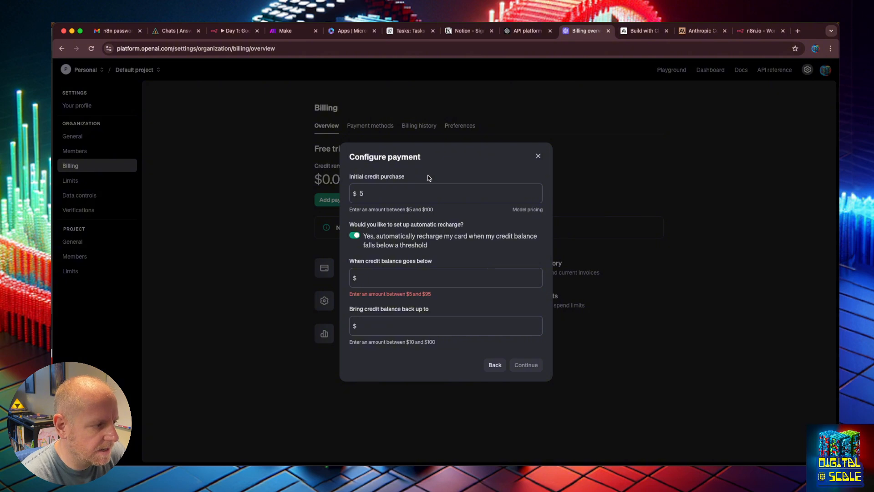
click(410, 276)
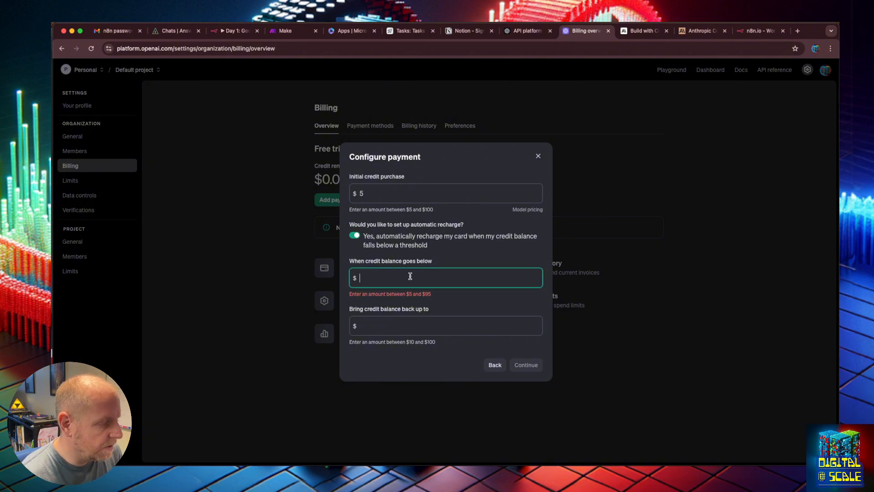
click(364, 193)
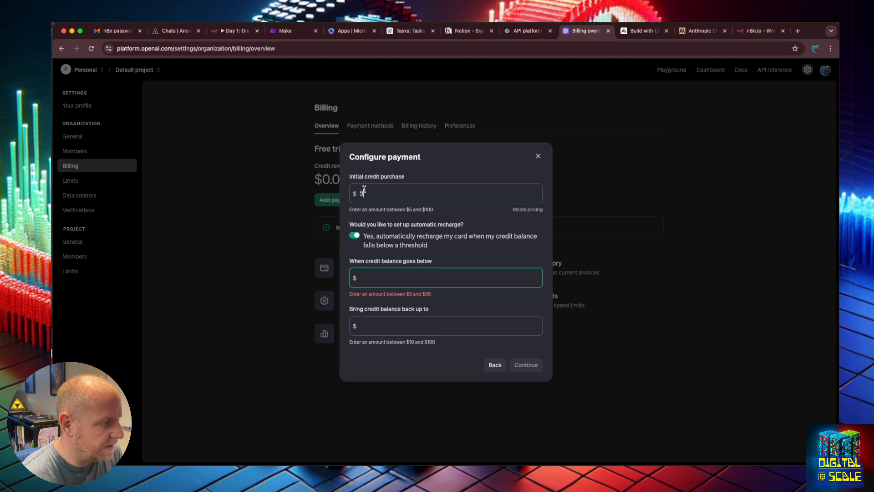
click(355, 235)
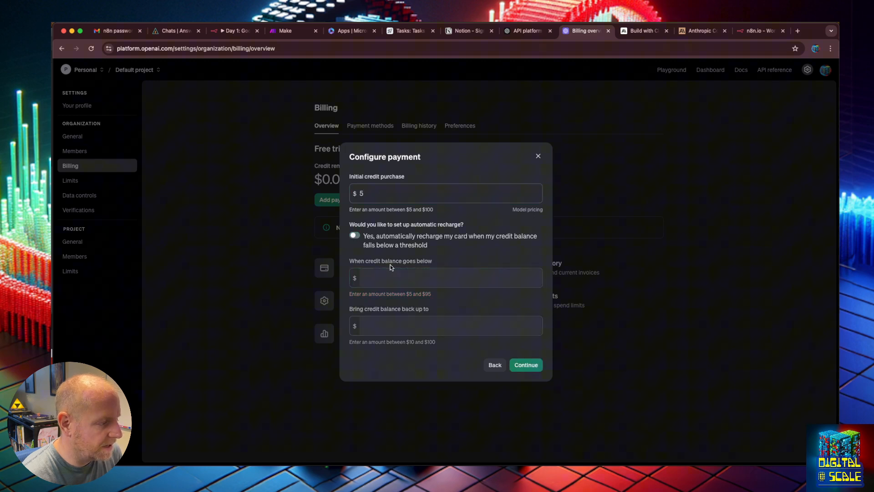
- Confirm the payment for $5 of OpenAI API usage credit and return to the chat Playground
click(524, 364)
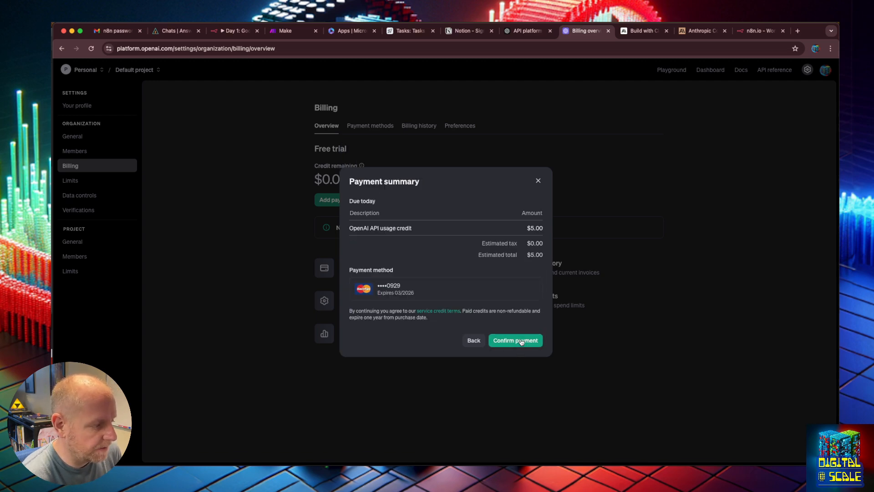
click(525, 345)
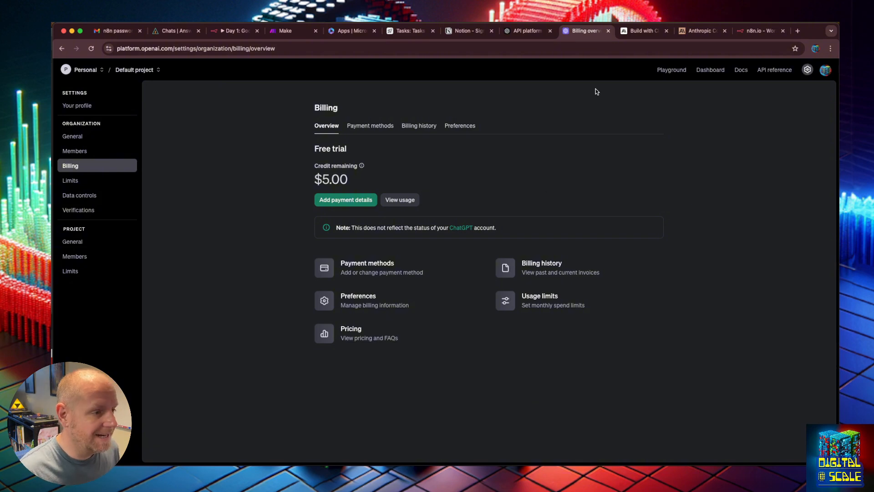
click(670, 71)
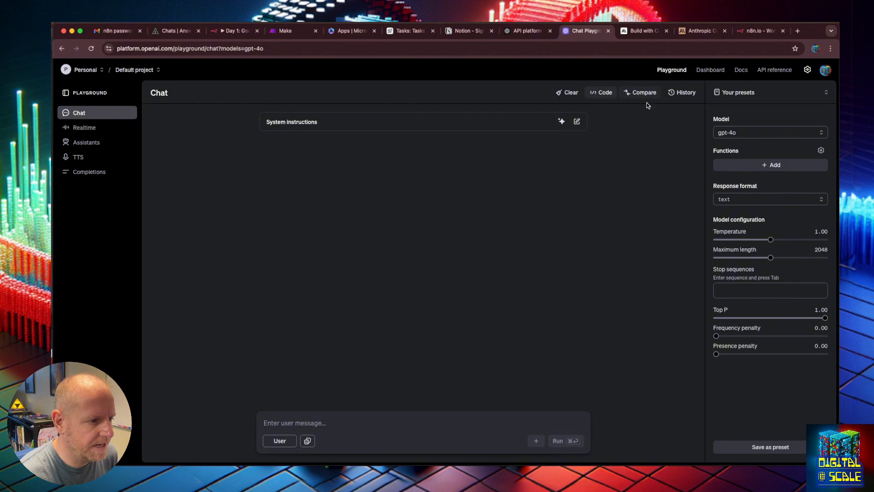
mouse_move(742, 234)
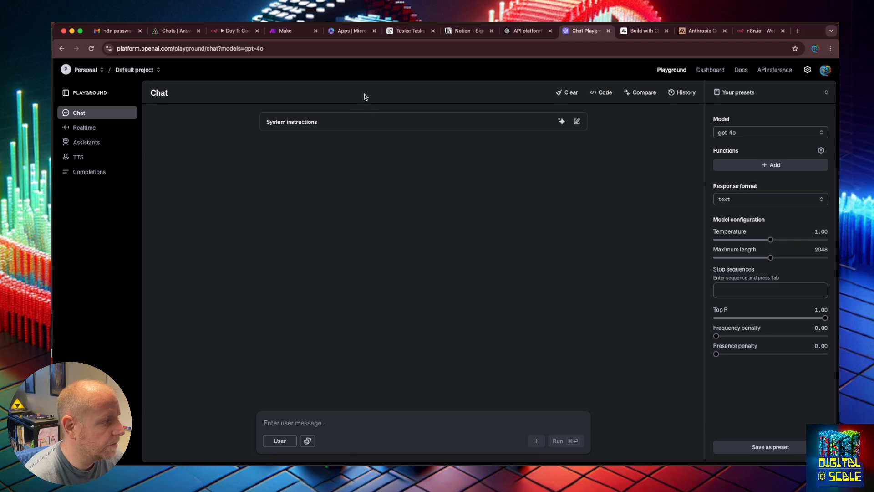
click(92, 73)
click(135, 69)
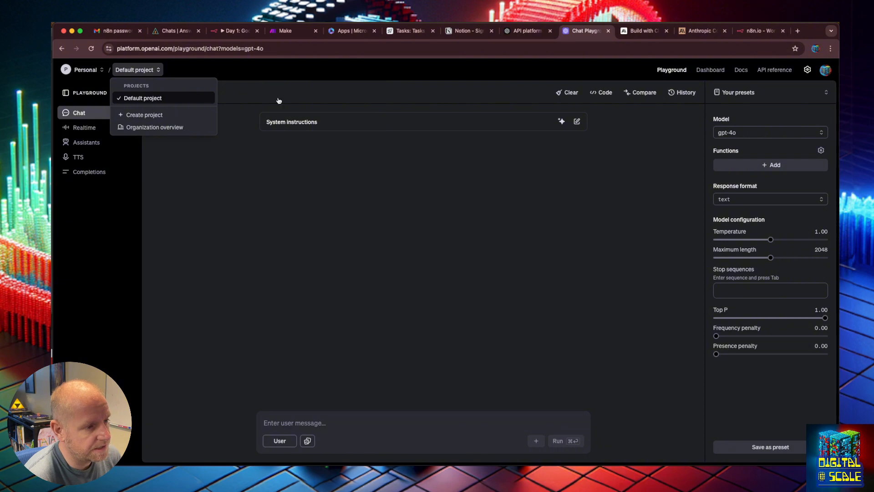
click(466, 97)
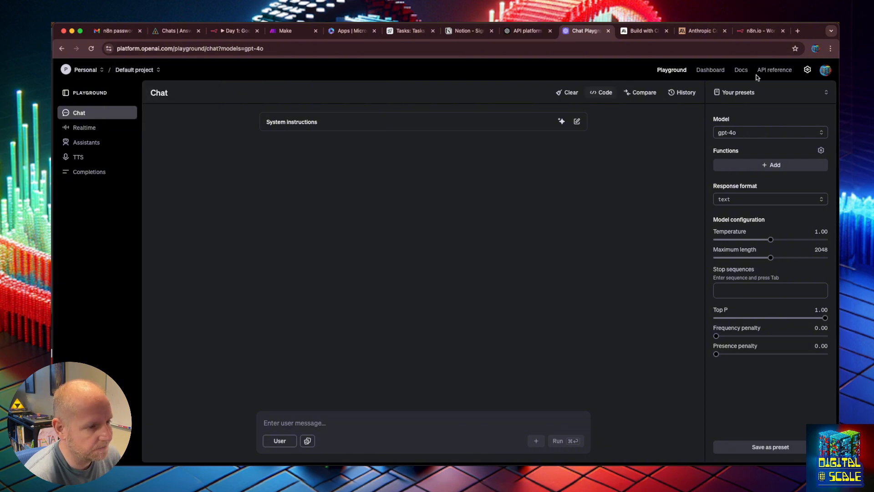
click(774, 69)
click(134, 69)
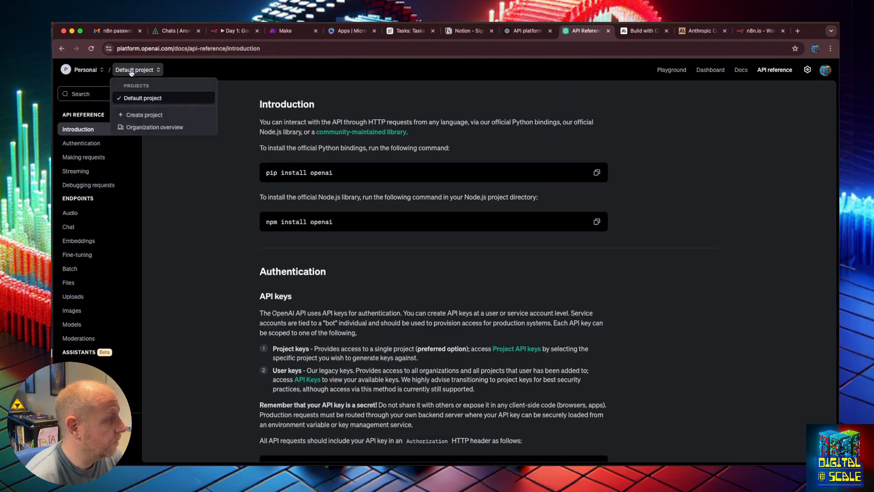
click(88, 70)
click(199, 102)
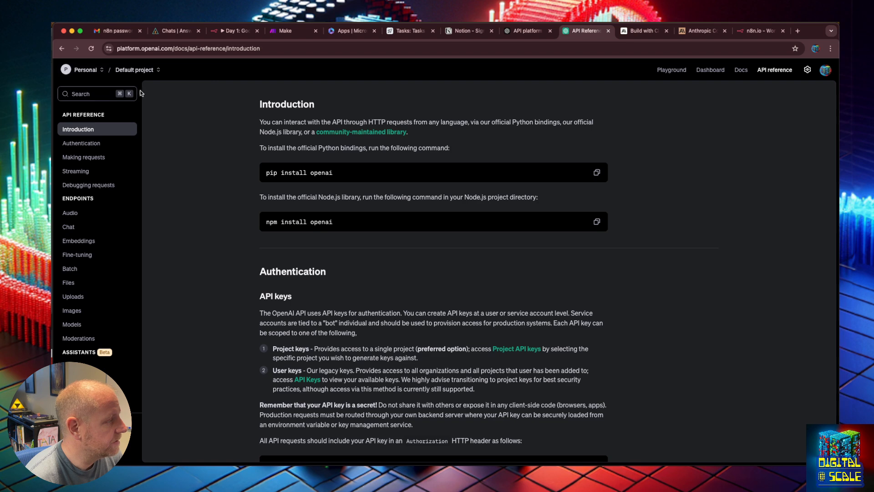
- Go to the dashboard's API keys page, start the phone number verification and begin creating a new secret key
click(710, 70)
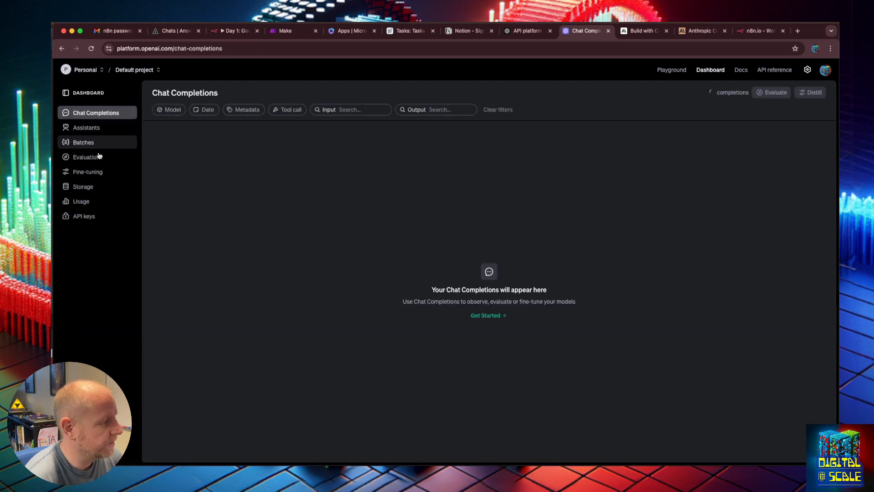
click(86, 216)
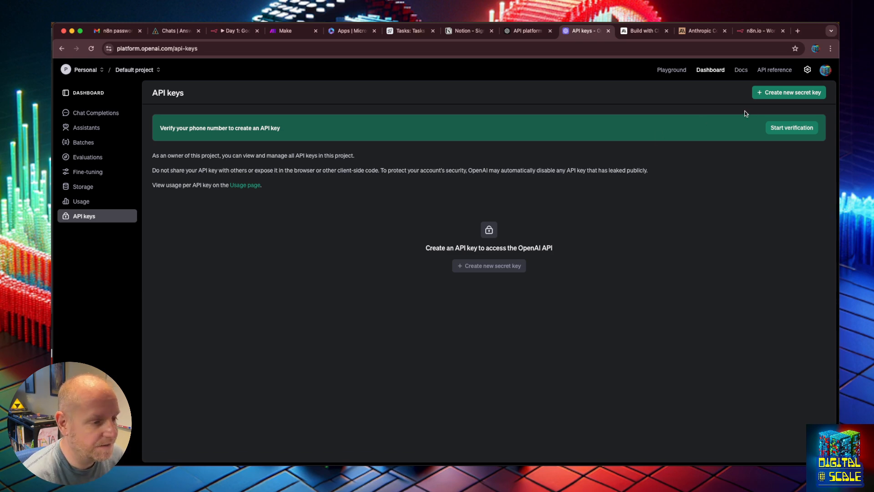
click(790, 128)
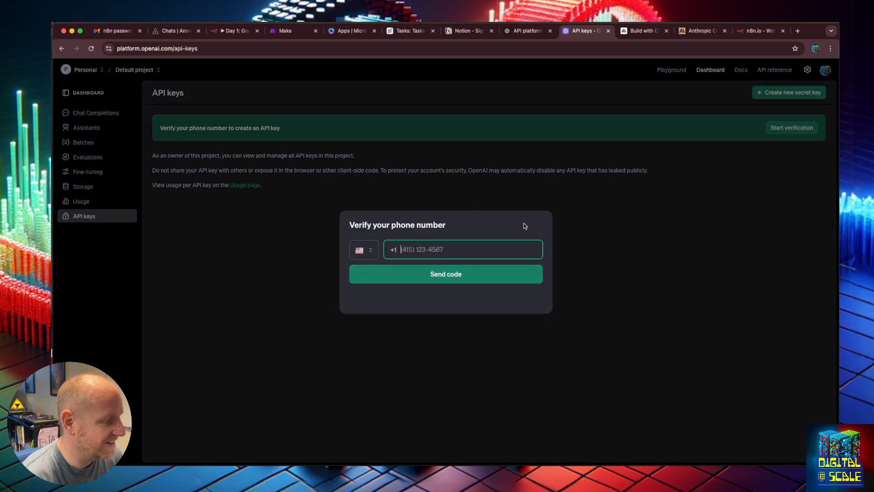
drag(812, 33, 3, 232)
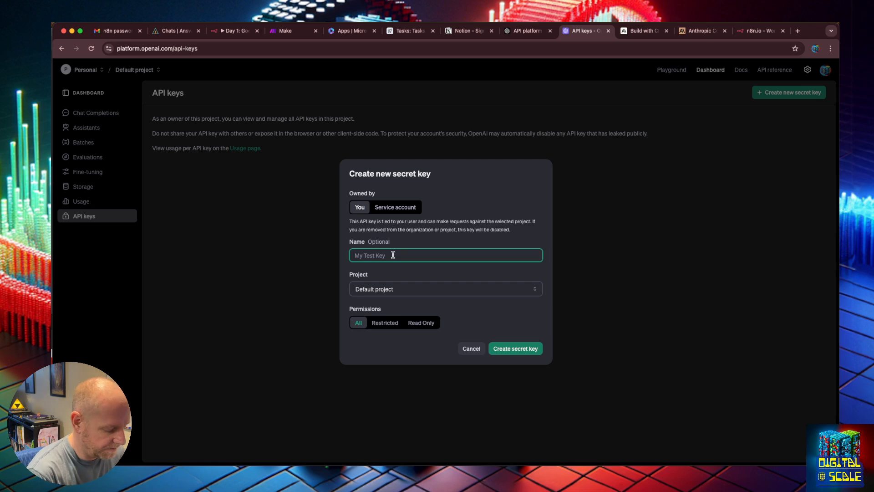
- Create a secret key named "Digital At Scale Demo" in the Default project with all permissions, and copy it
text(Digital A)
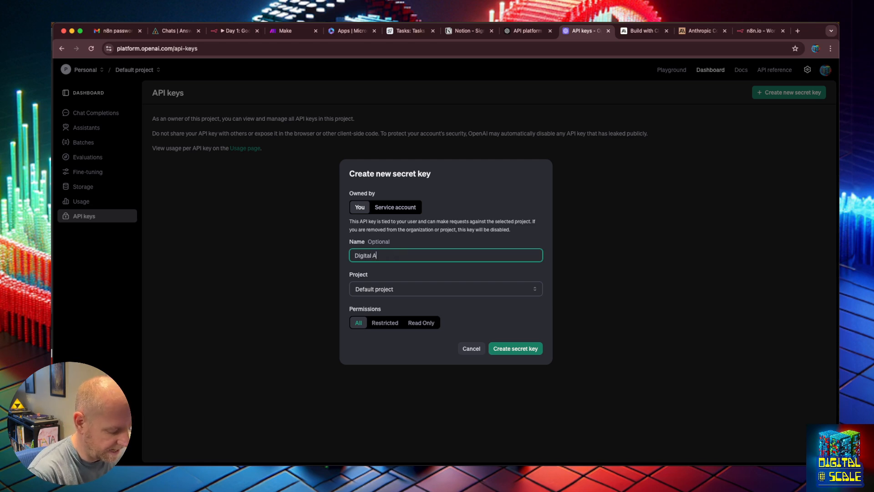
text(t Scale Demo)
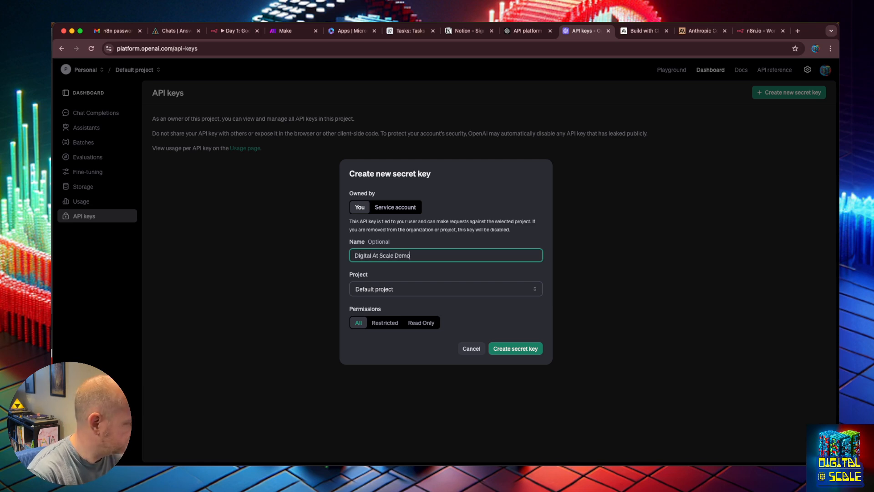
click(415, 289)
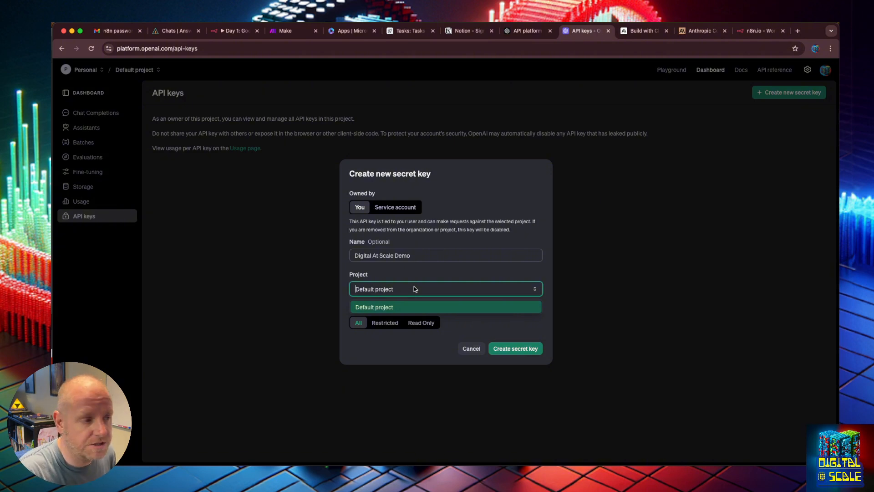
click(408, 269)
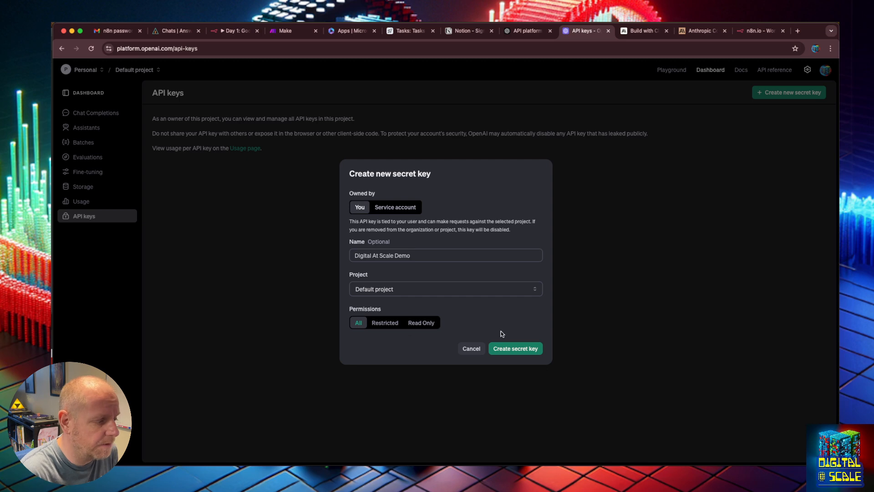
click(514, 349)
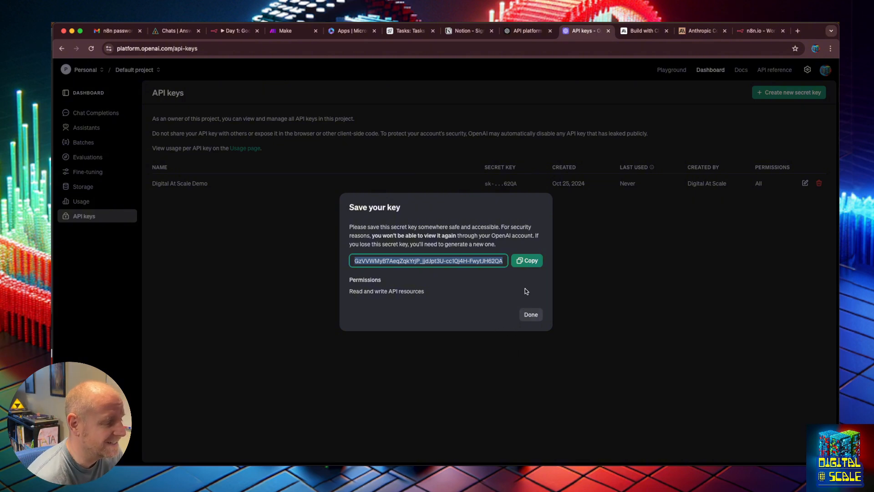
click(527, 261)
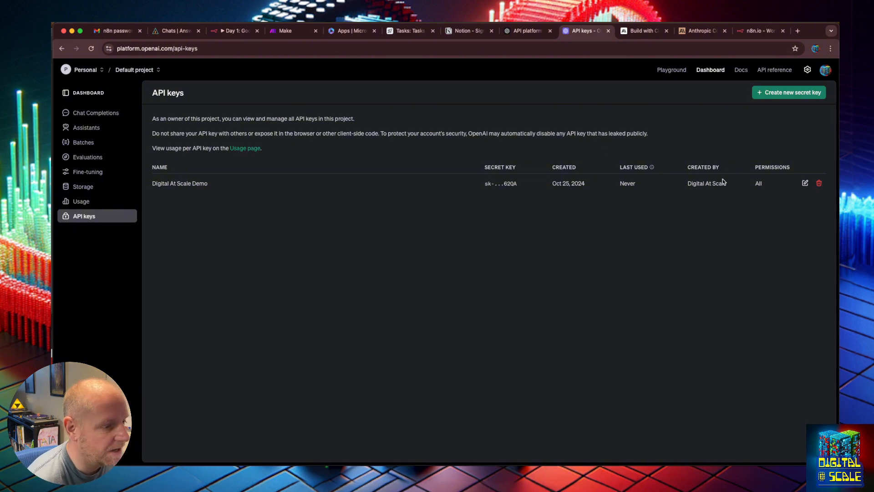
- Revoke the first demo key and create a replacement named "Digital At Scale Demo" in the Default project
click(820, 184)
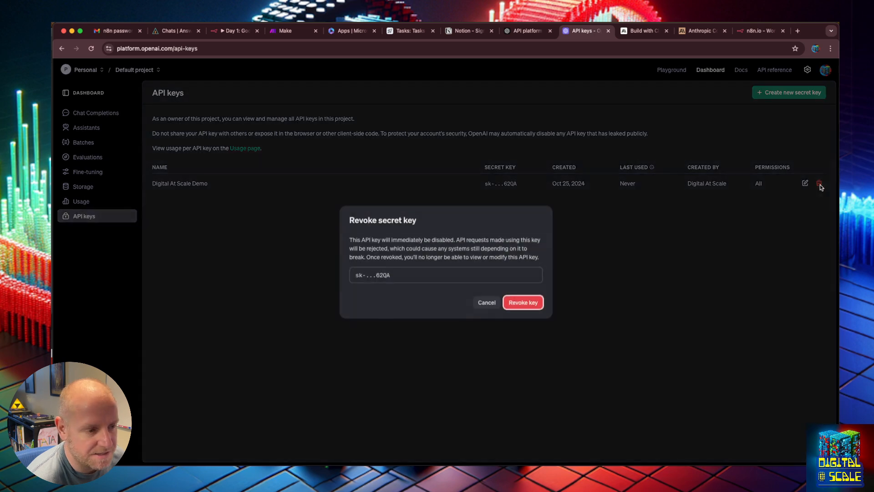
click(522, 307)
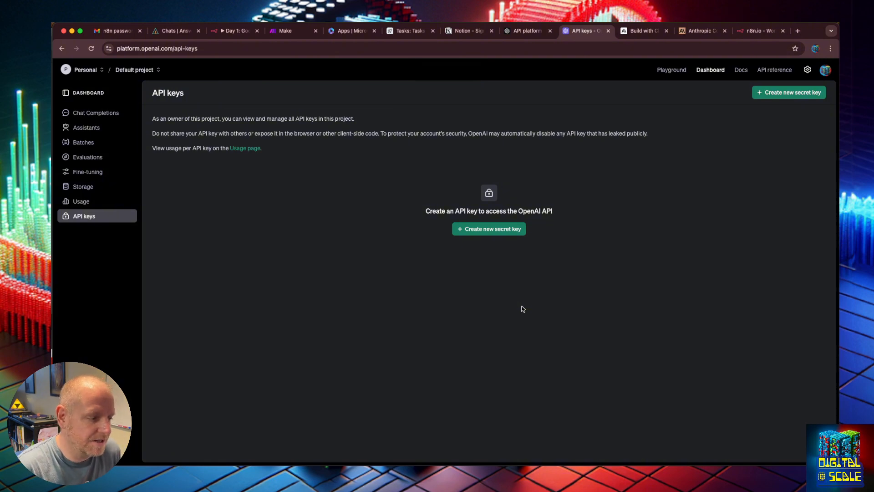
click(516, 228)
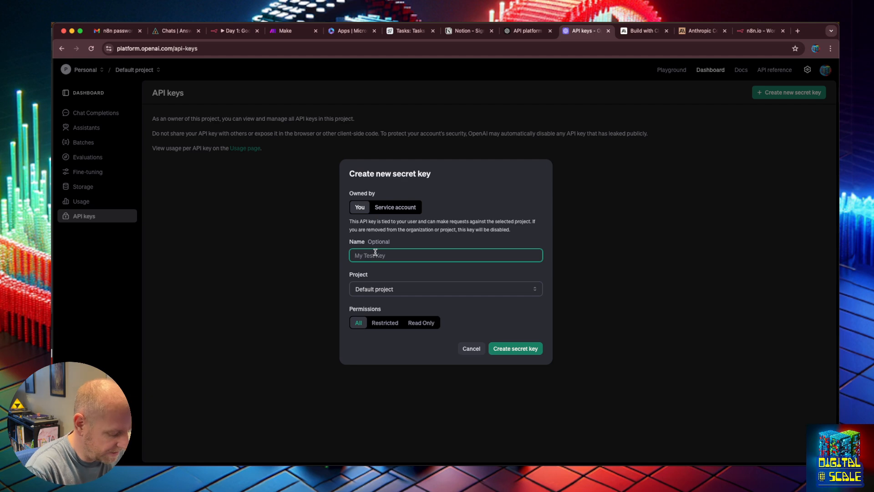
key(super+v)
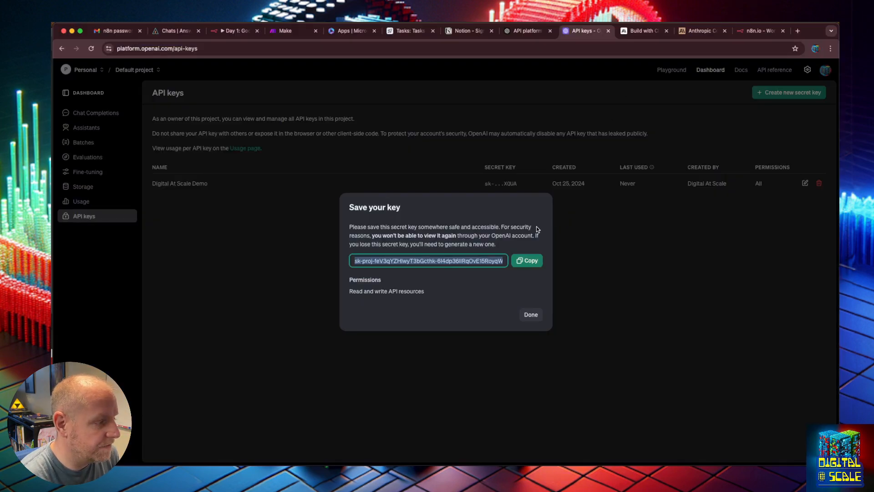
click(528, 314)
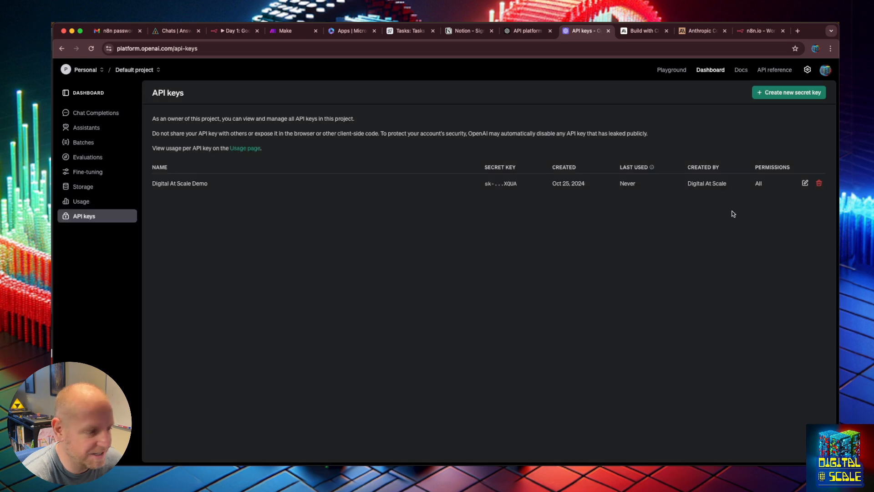
- Revoke the replacement key, and view the edit options of the "Digital AT SCale Demo" key without changing them
click(819, 183)
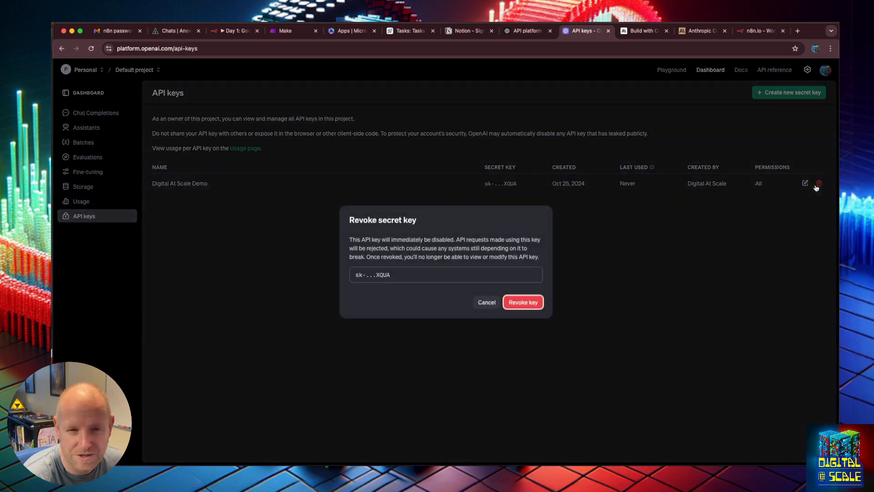
click(523, 302)
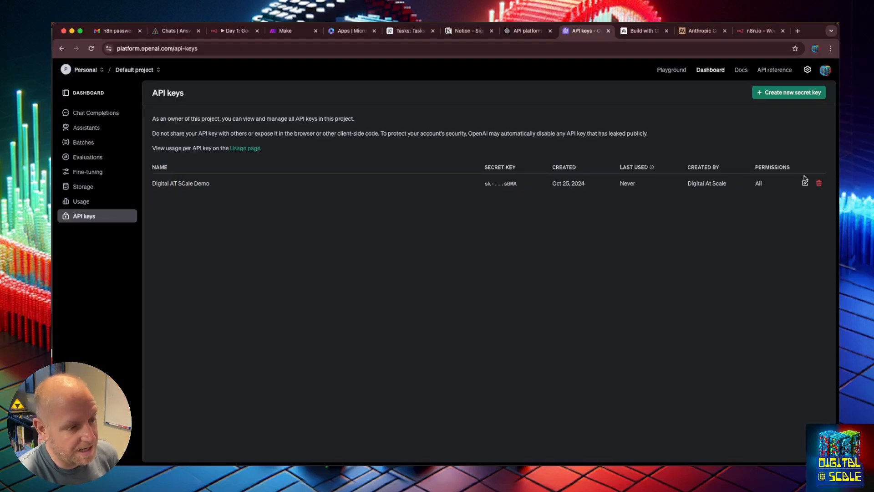
click(805, 183)
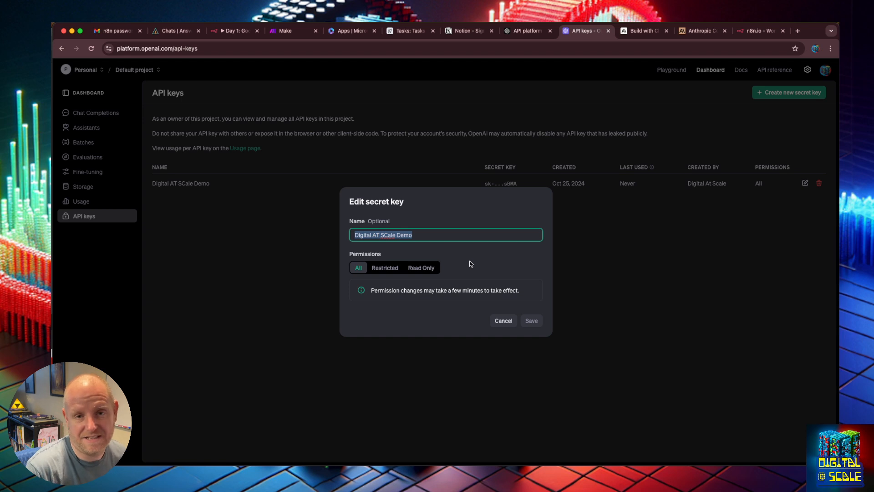
click(511, 322)
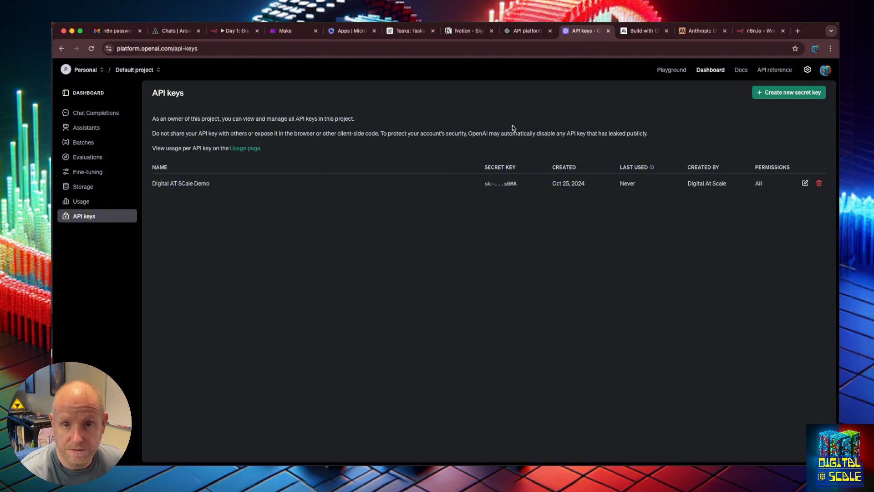
- Switch to the AnswerAI studio and open a copy of the ChatGPT sidekick on the canvas
click(278, 30)
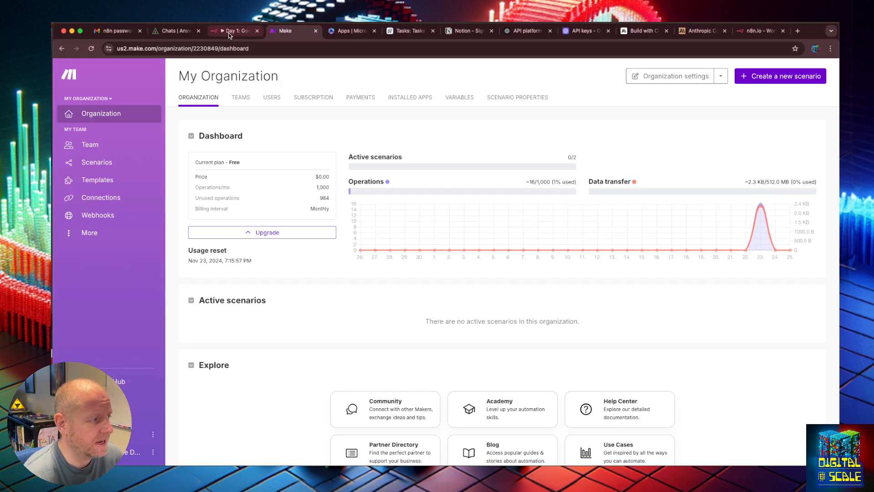
click(174, 31)
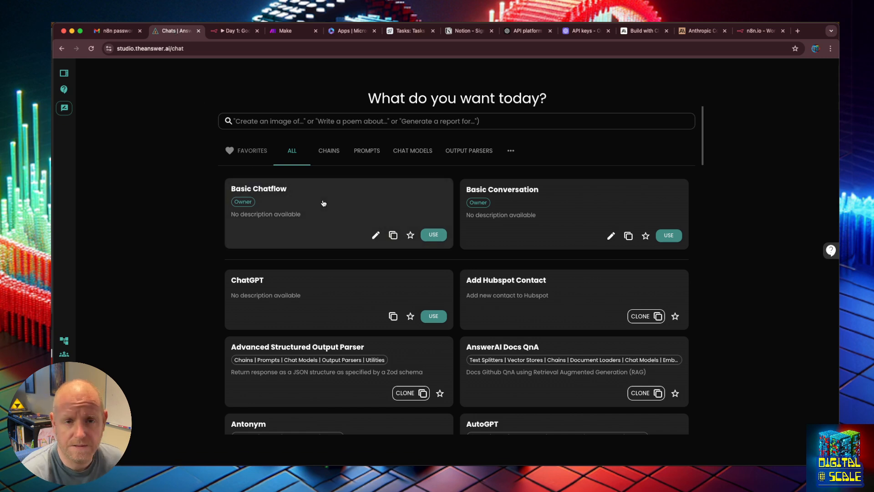
click(304, 293)
click(123, 69)
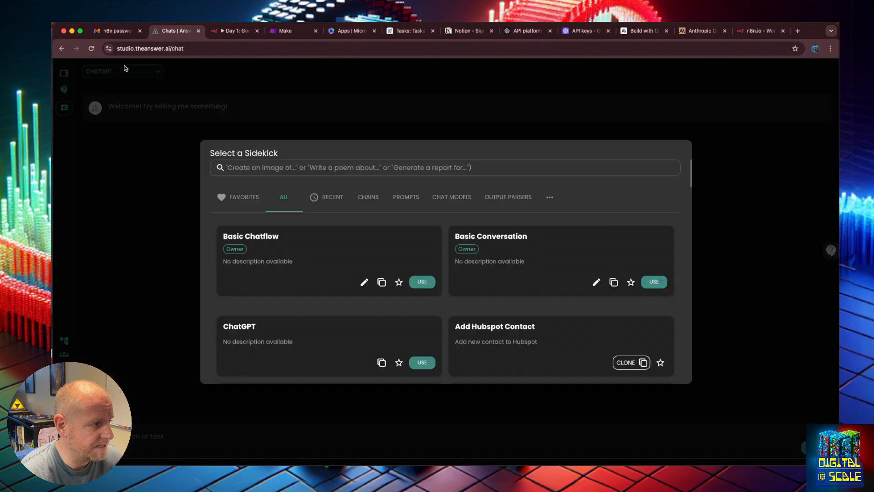
scroll(400, 353, down, 3)
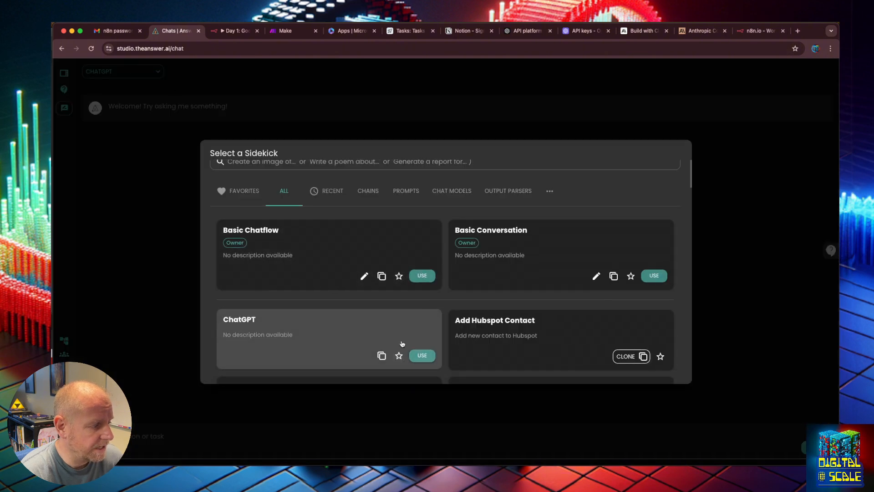
click(378, 301)
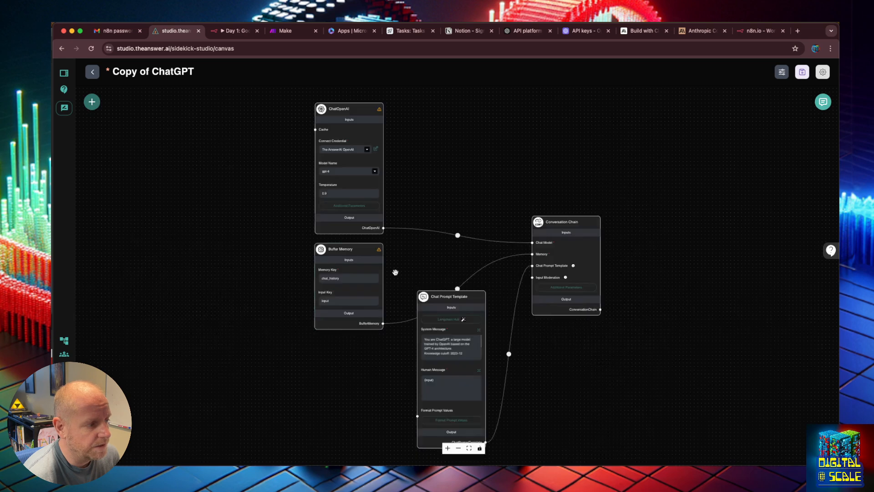
- Check the ChatOpenAI node's credential options, keeping "The AnswerAI OpenAI", and return to the chat page without saving the copy
click(366, 150)
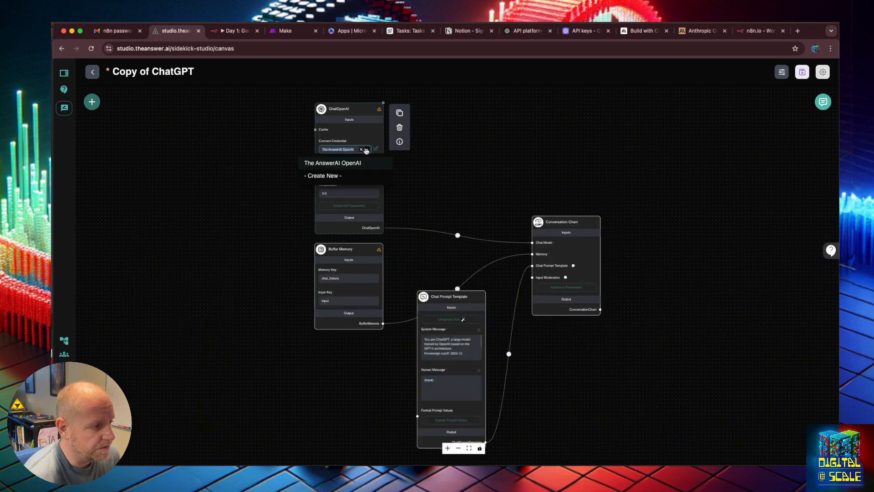
click(368, 164)
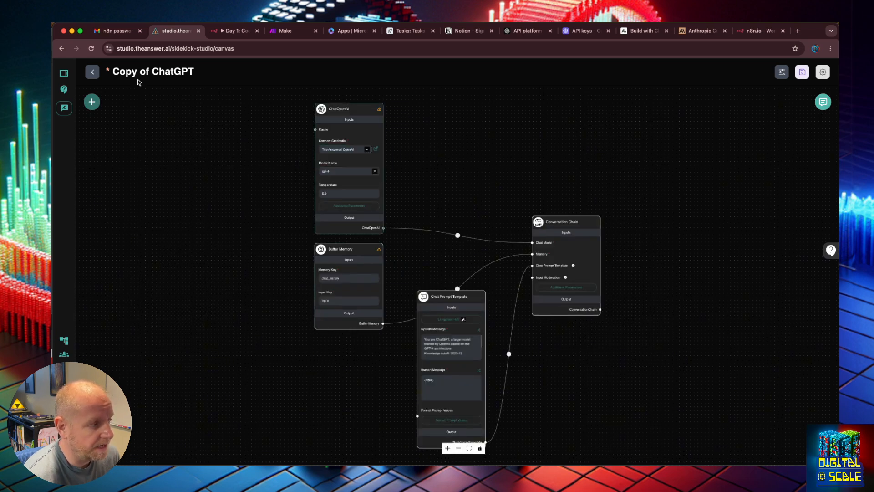
click(92, 72)
click(518, 100)
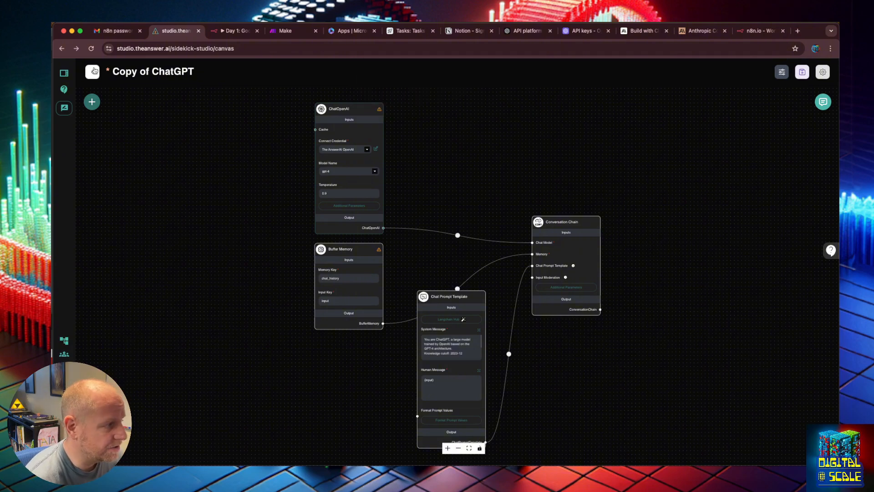
click(92, 72)
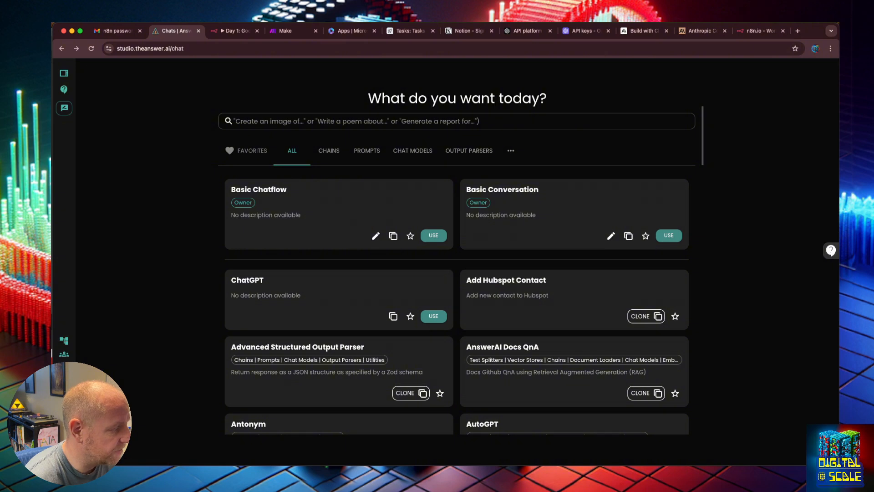
- Open the studio's Credentials page and examine the organization credentials
click(64, 73)
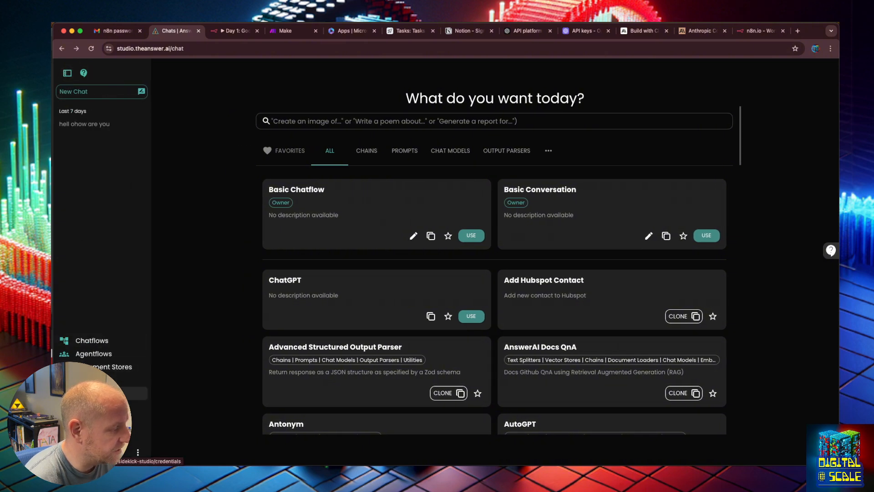
click(100, 393)
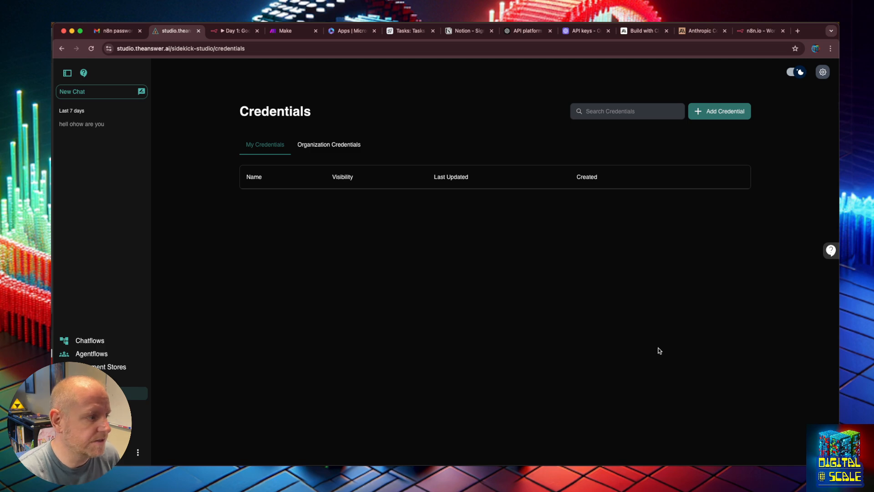
click(334, 146)
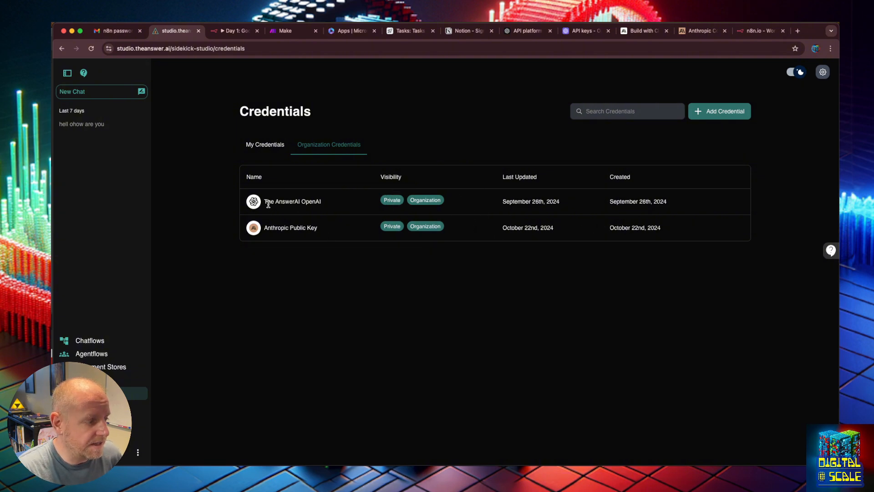
- Start a new personal credential of the OpenAI API type, finding it by searching the credential types for "open"
drag(267, 203, 303, 237)
click(303, 237)
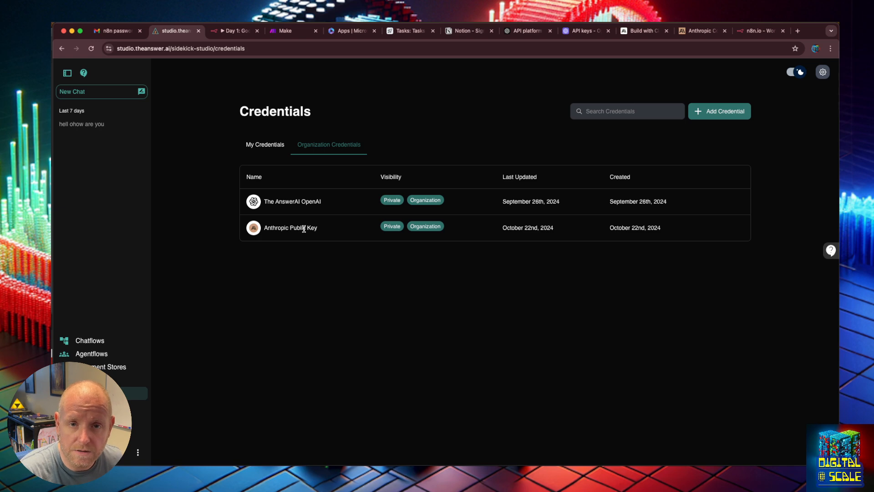
click(252, 151)
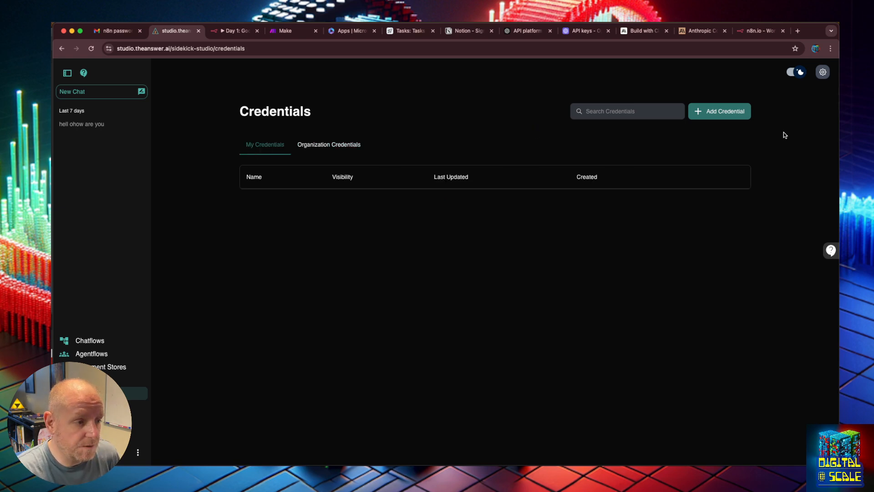
click(724, 118)
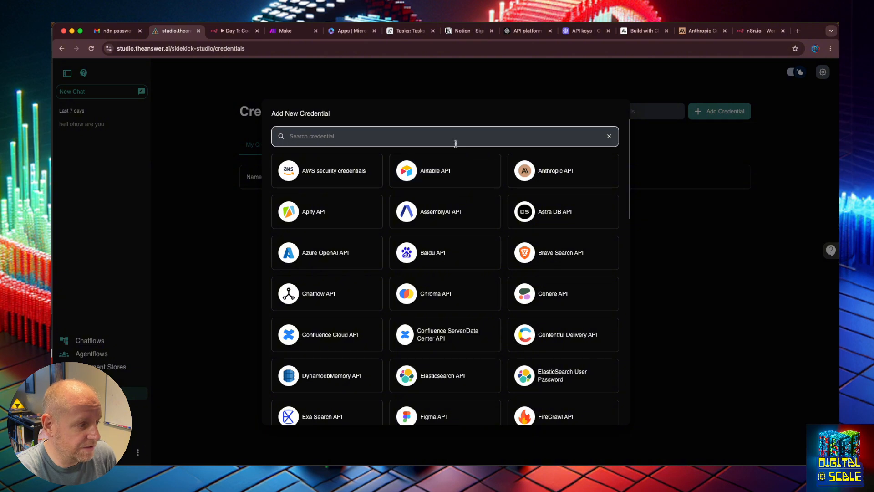
click(393, 135)
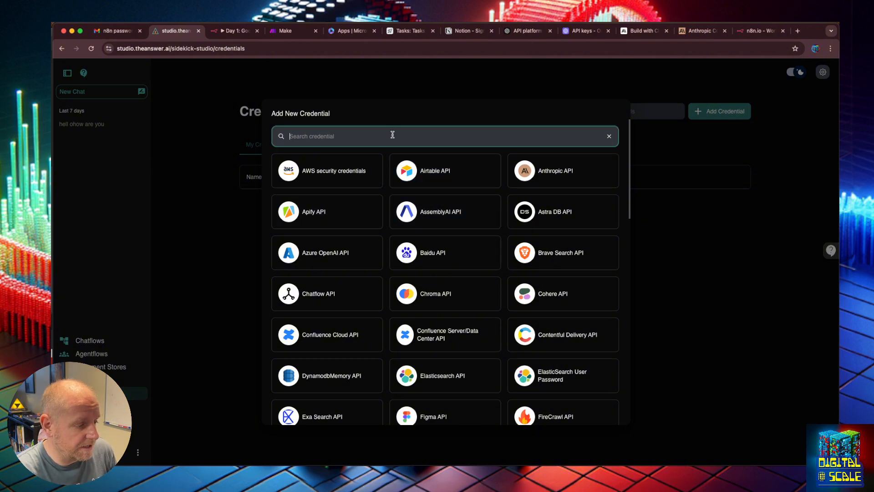
text(open)
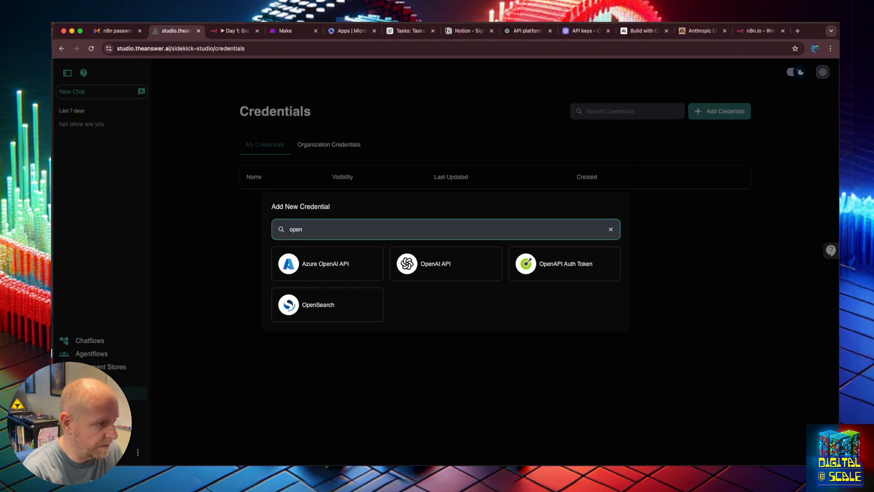
click(421, 264)
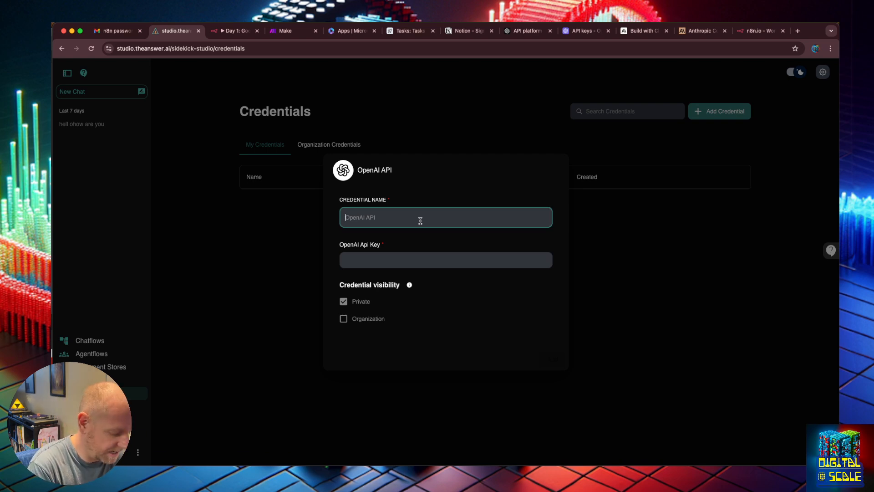
- Name the credential "Digital At Scale OpenAI" and paste the OpenAI API key into its key field
text(Digit)
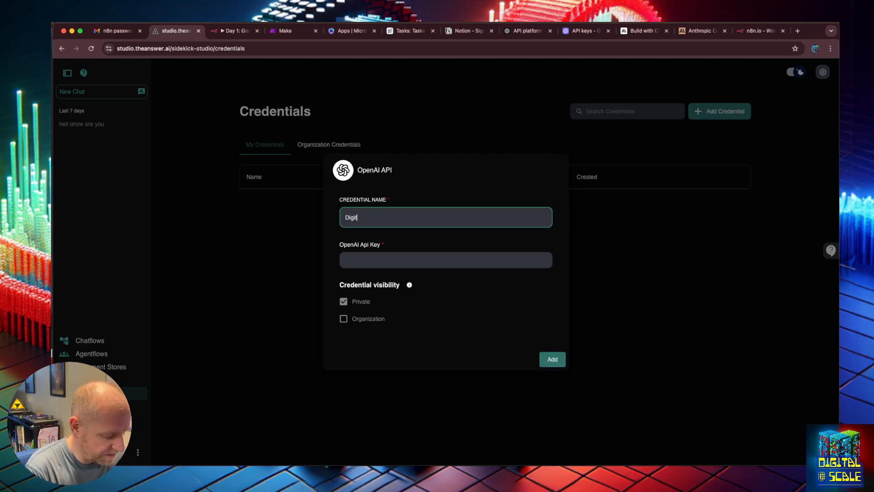
text(al AI Scal)
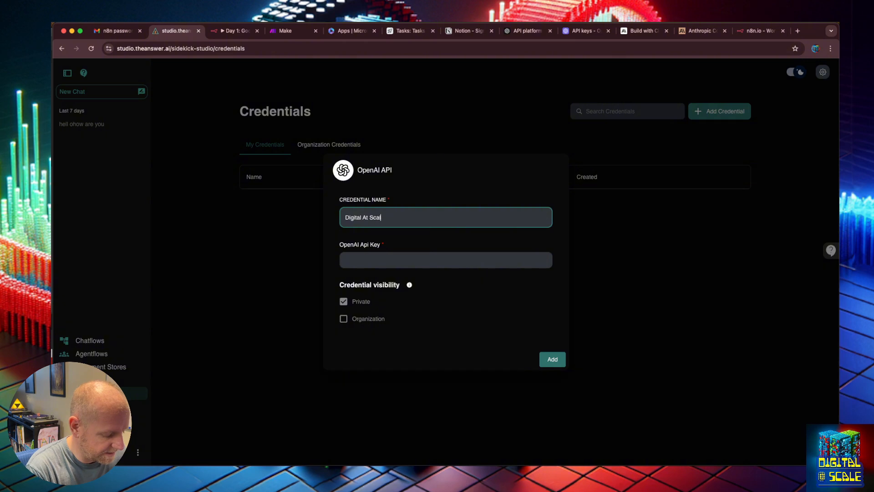
text(e OpenA)
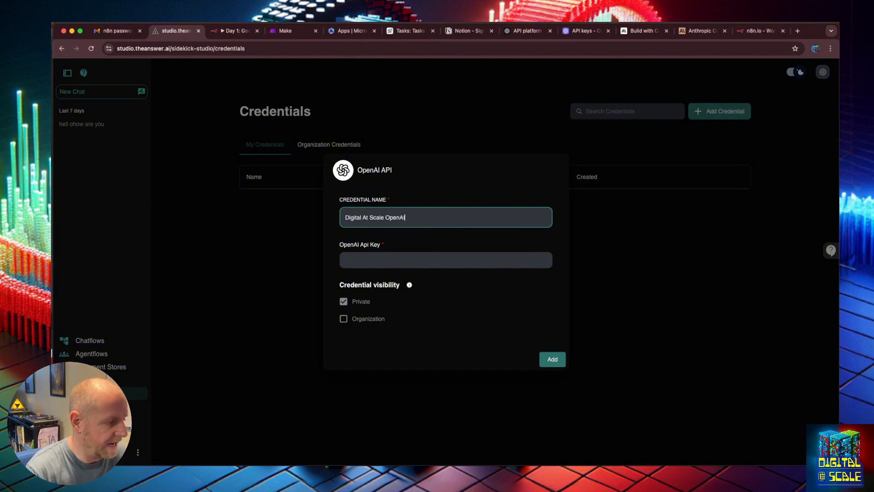
text(I)
click(437, 261)
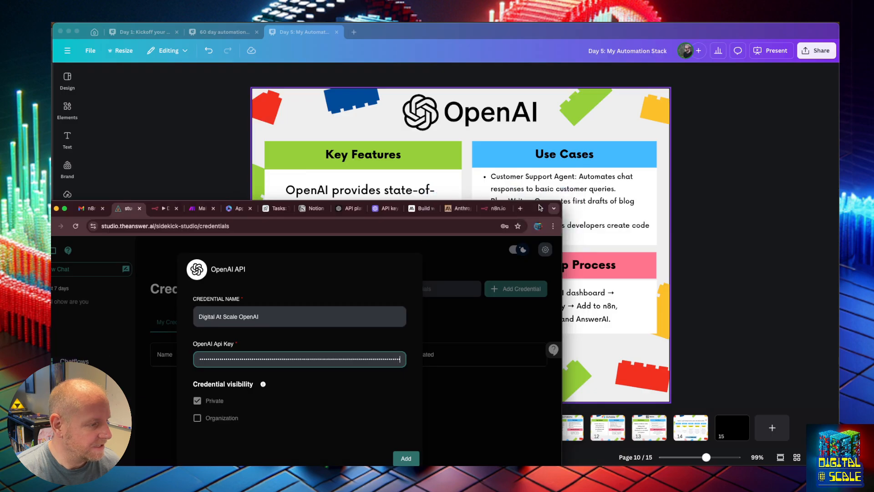
drag(540, 207, 521, 207)
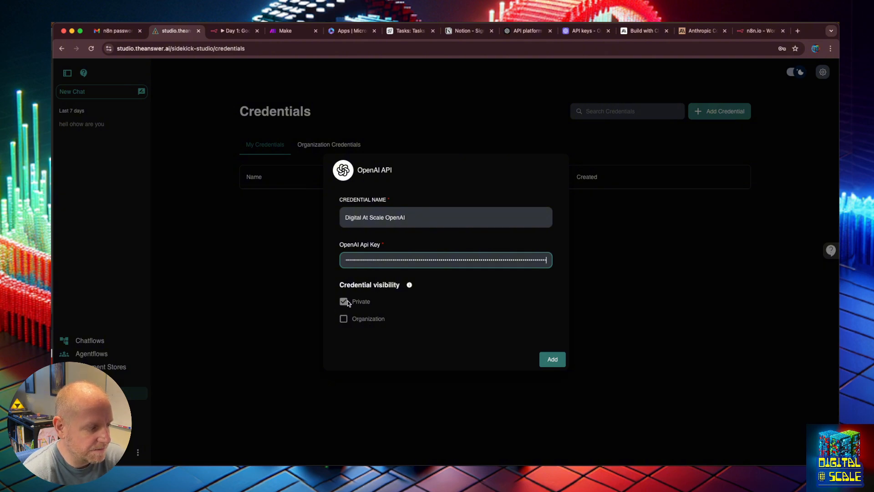
- Add the credential with Private visibility only, declining browser password storage, and view its saved settings without changing them
click(345, 323)
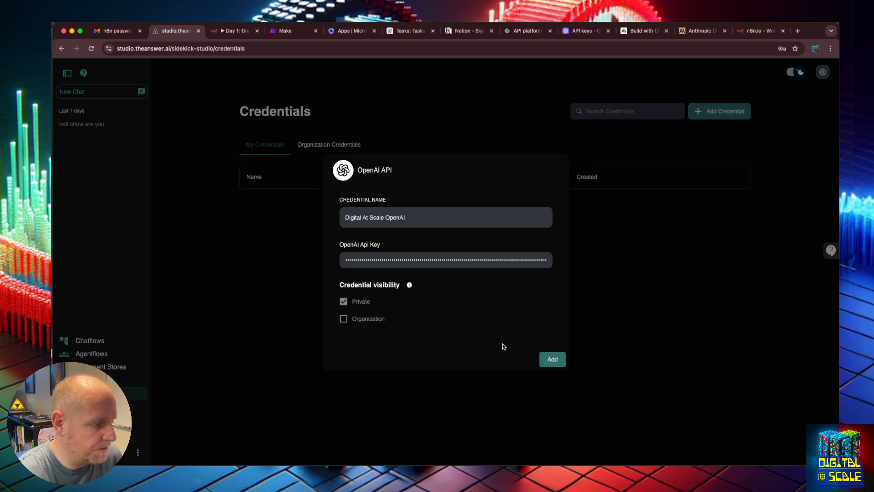
click(553, 360)
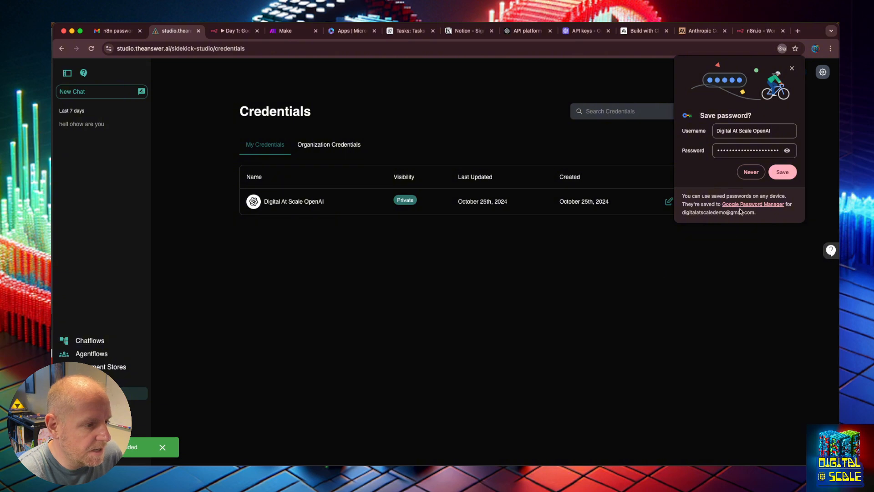
click(747, 174)
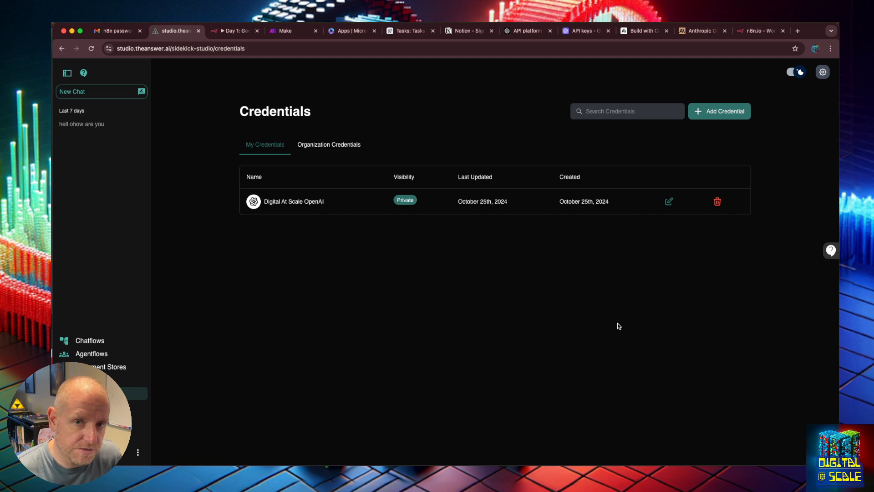
click(668, 202)
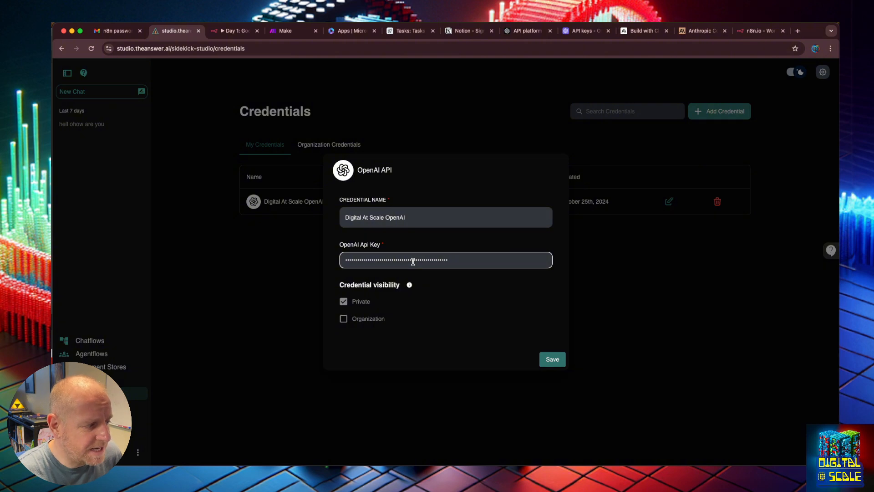
click(612, 330)
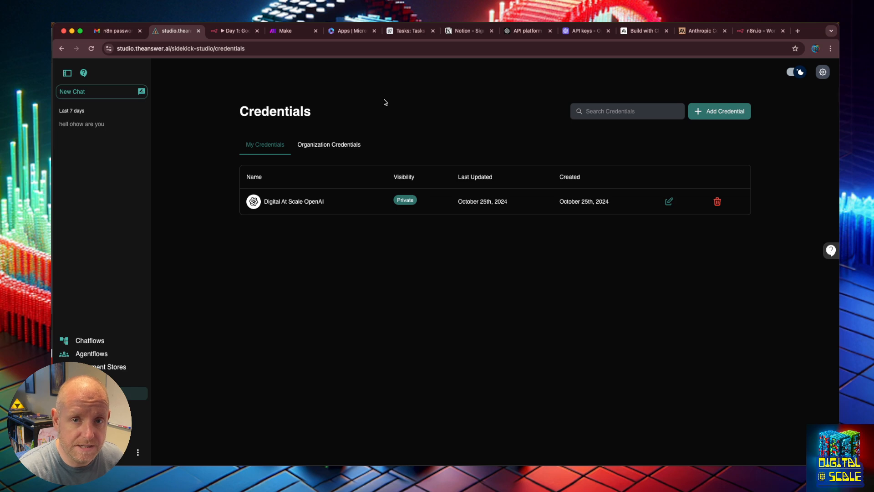
- Switch to Make, examine the team's existing connections, and return to the organization dashboard
click(285, 31)
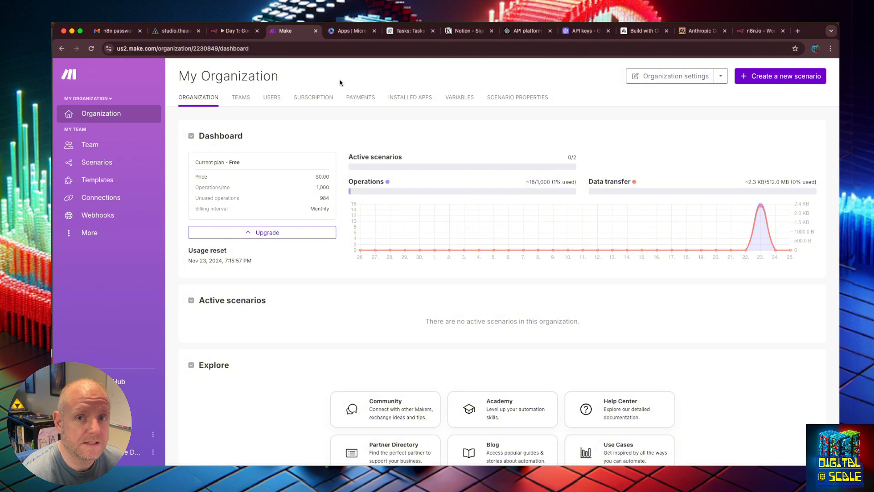
click(111, 198)
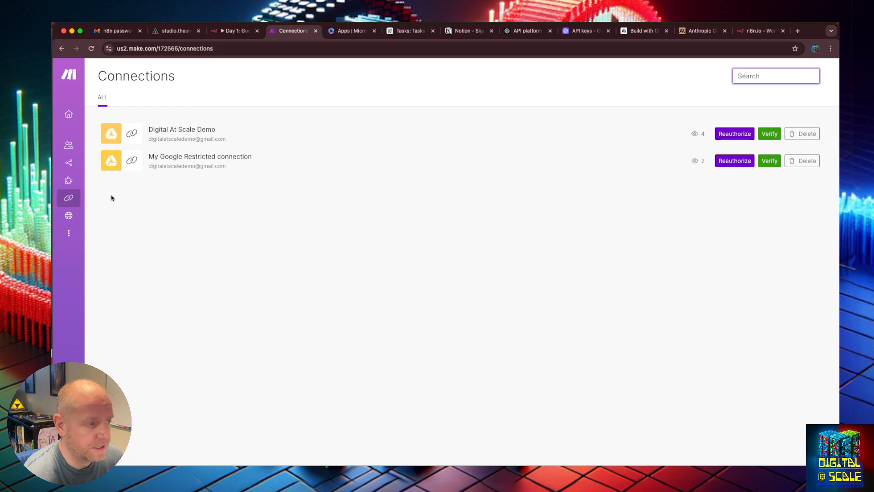
click(68, 120)
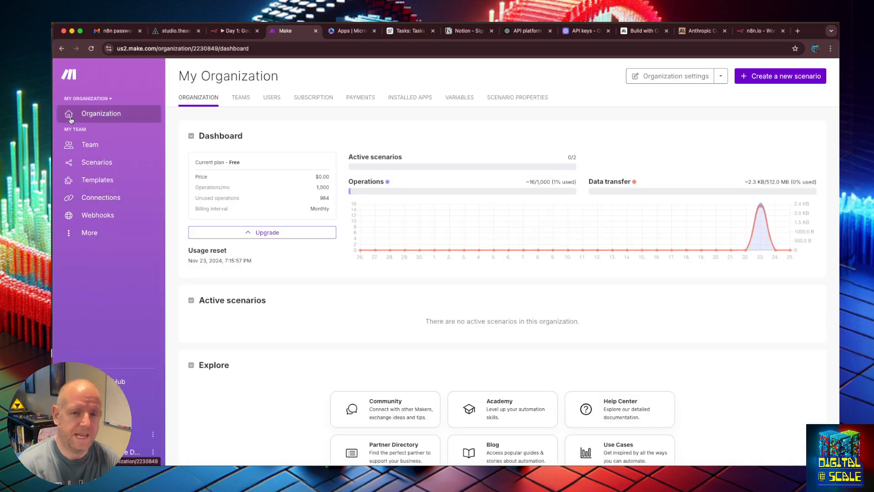
click(103, 200)
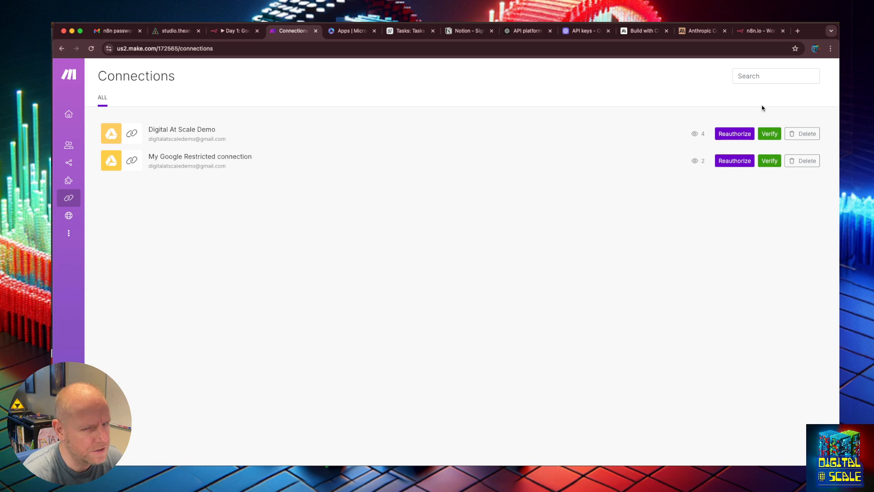
click(78, 117)
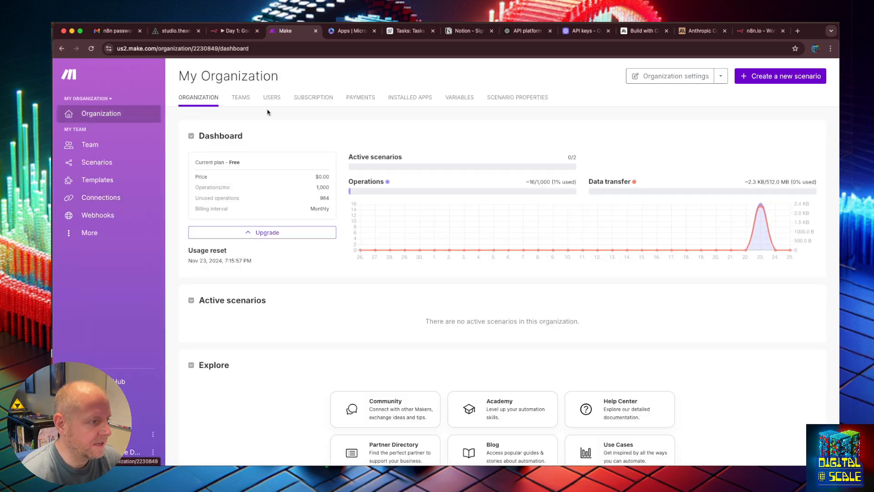
- Create a new scenario with the OpenAI (ChatGPT, Whisper, DALL-E) "Message an Assistant" module as its first module
click(93, 164)
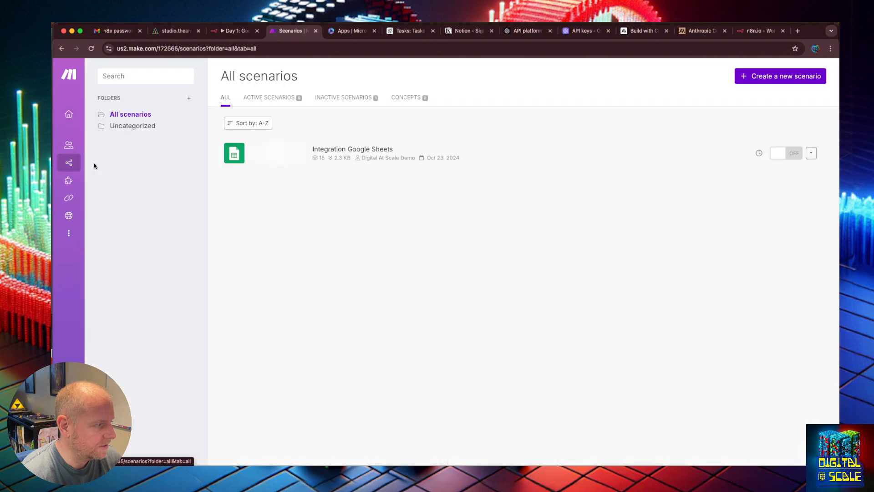
click(759, 78)
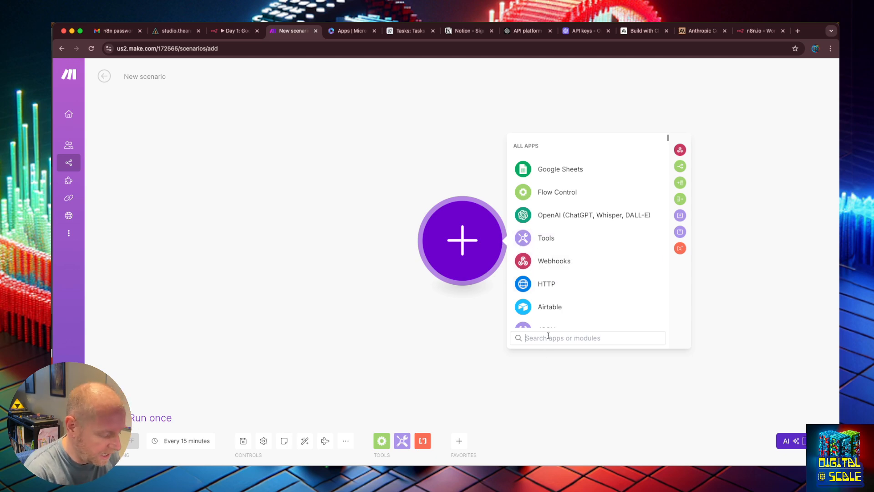
text(open)
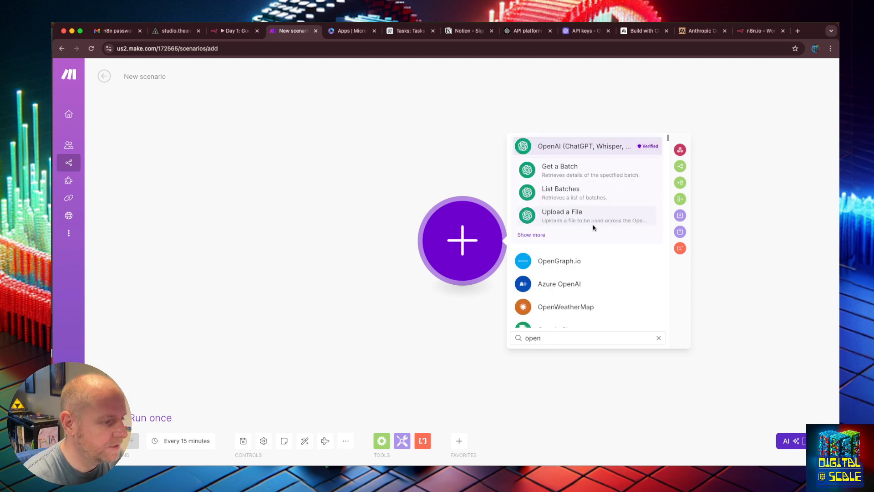
click(595, 153)
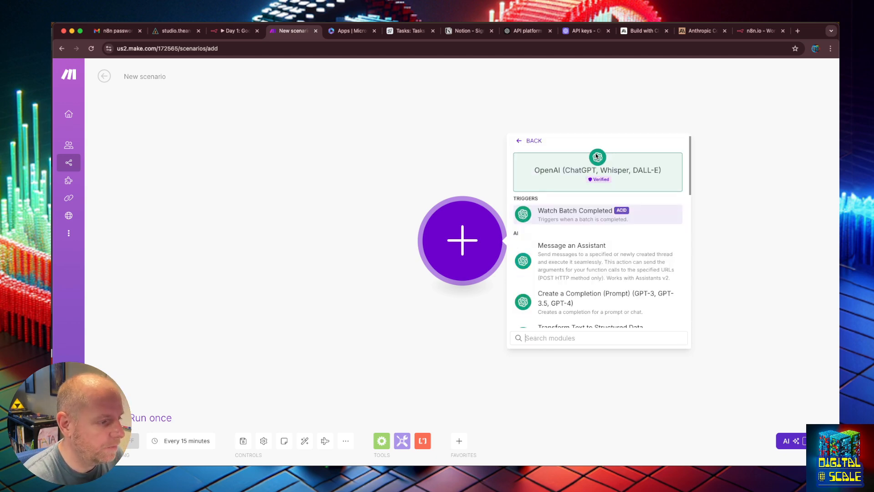
click(584, 253)
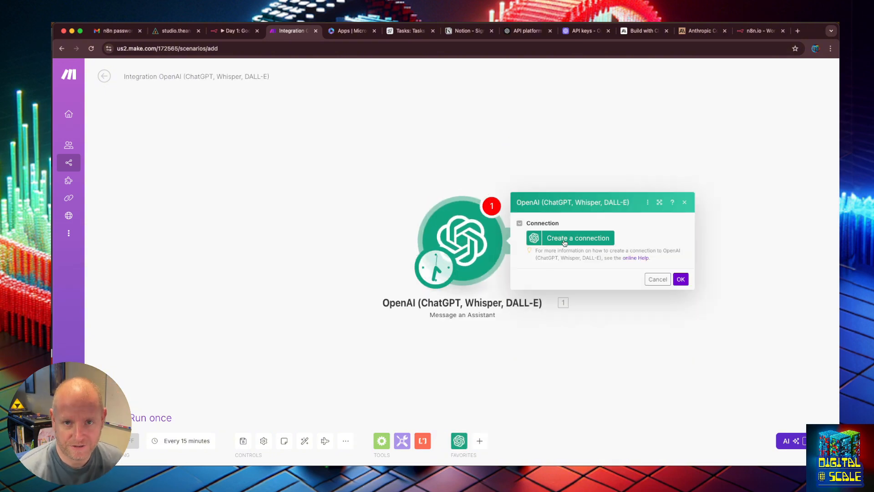
- Start a new connection for the OpenAI module and name it "Digital At Scale"
click(565, 241)
click(684, 229)
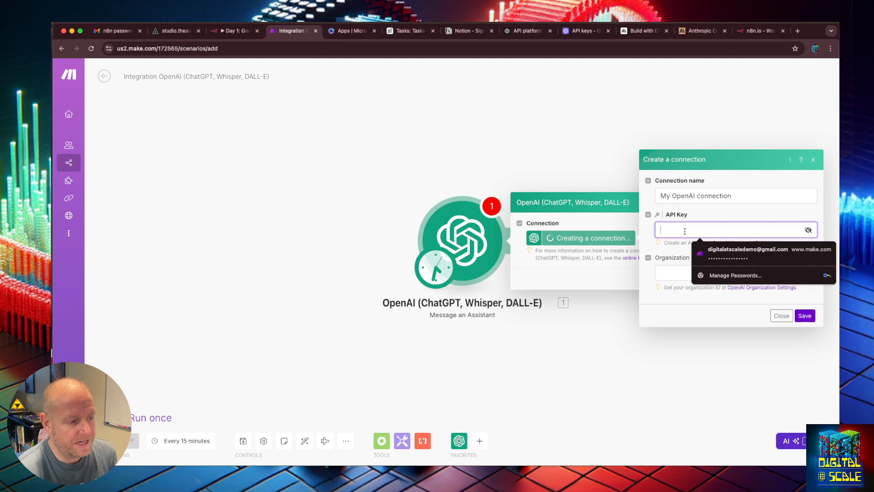
click(735, 191)
drag(735, 191, 644, 188)
text(Digital )
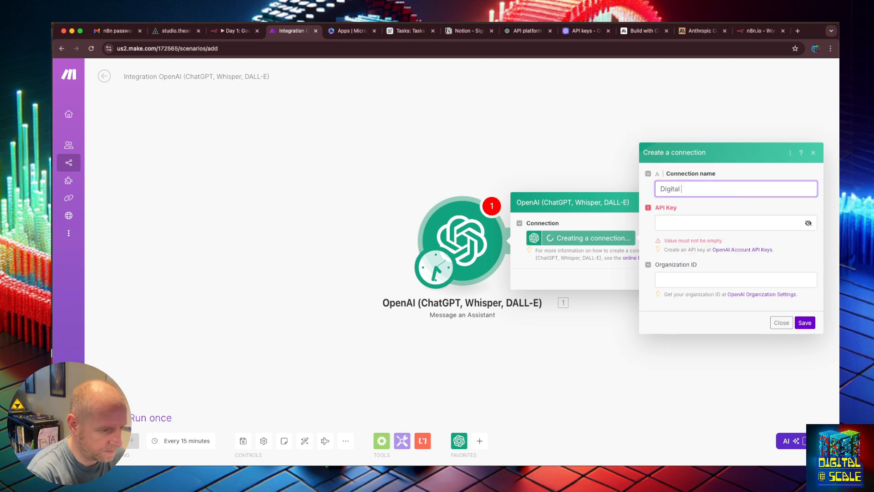
text(At Scale)
key(Tab)
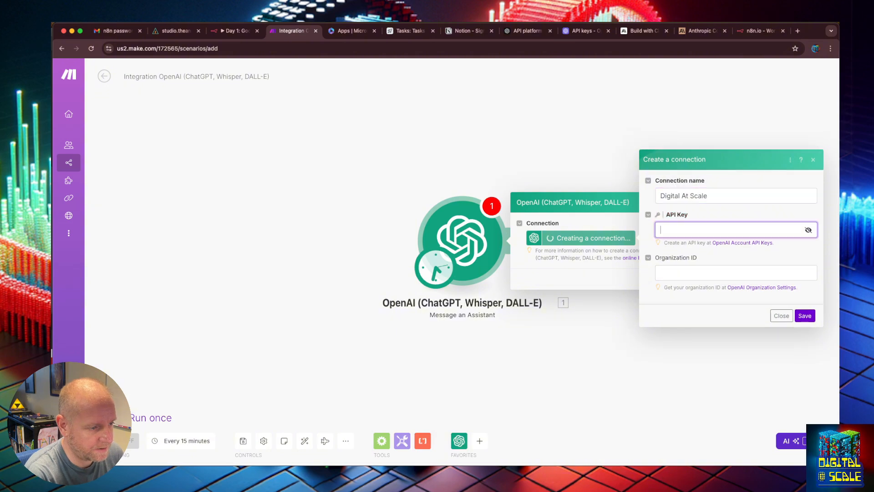
- Paste the OpenAI API key, save the connection without storing the key in the browser, and close the module settings
key(ctrl+Right)
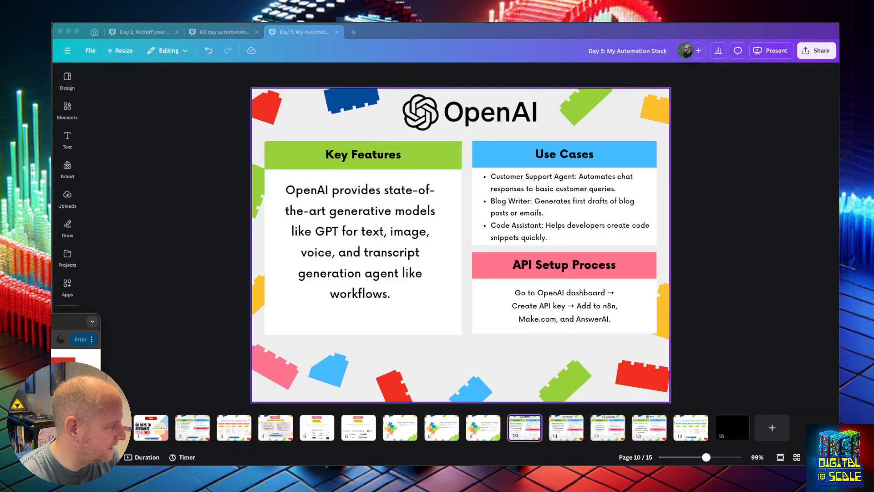
key(ctrl+Left)
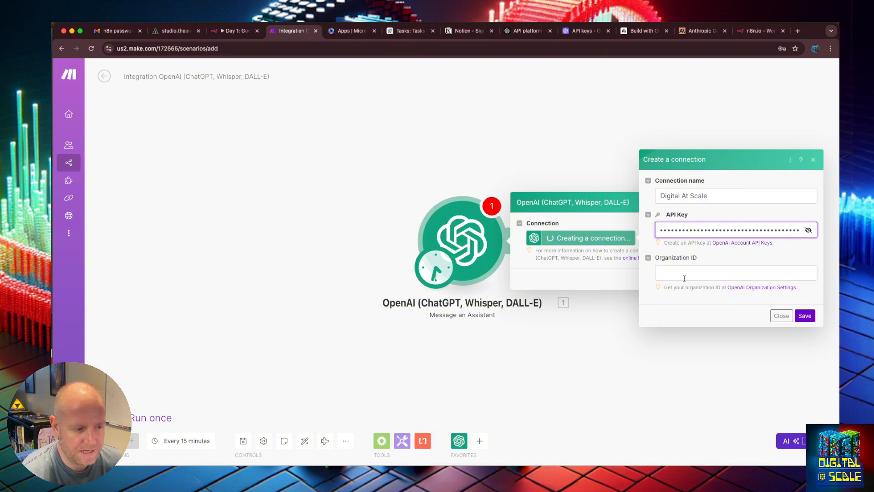
click(804, 315)
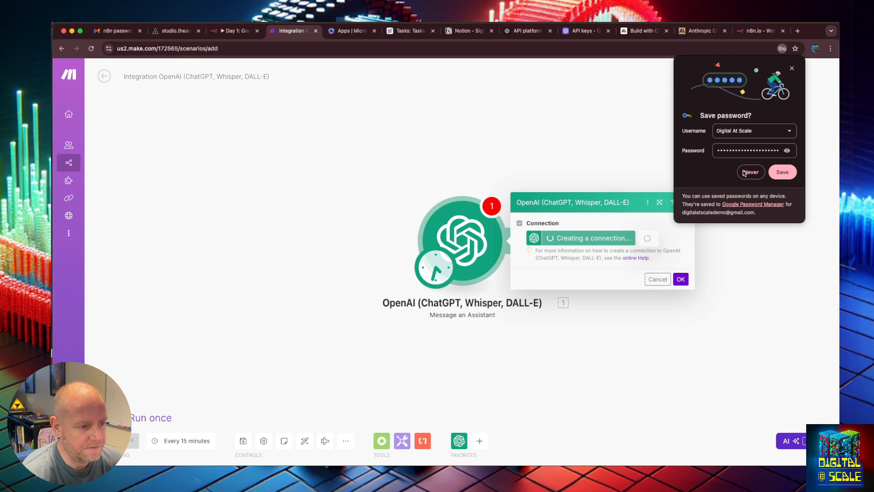
click(752, 172)
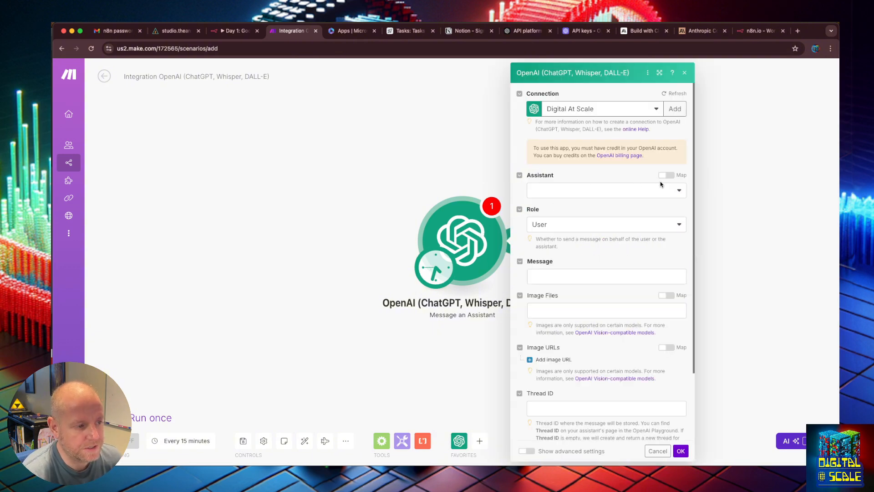
click(720, 236)
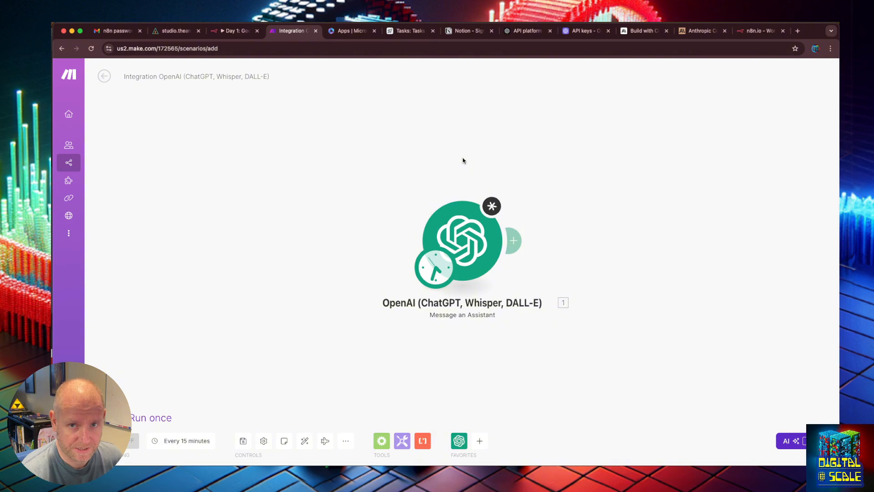
- Switch to n8n and start a new credential for the OpenAi service from the credentials list
click(236, 31)
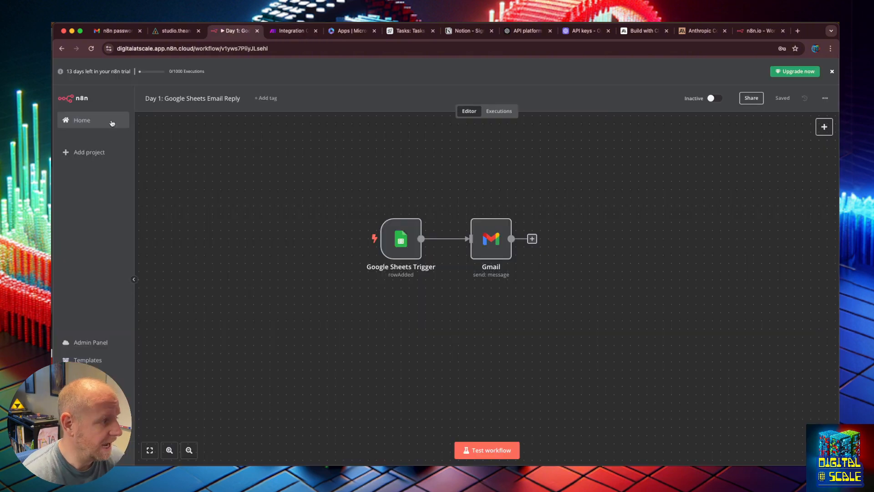
click(84, 123)
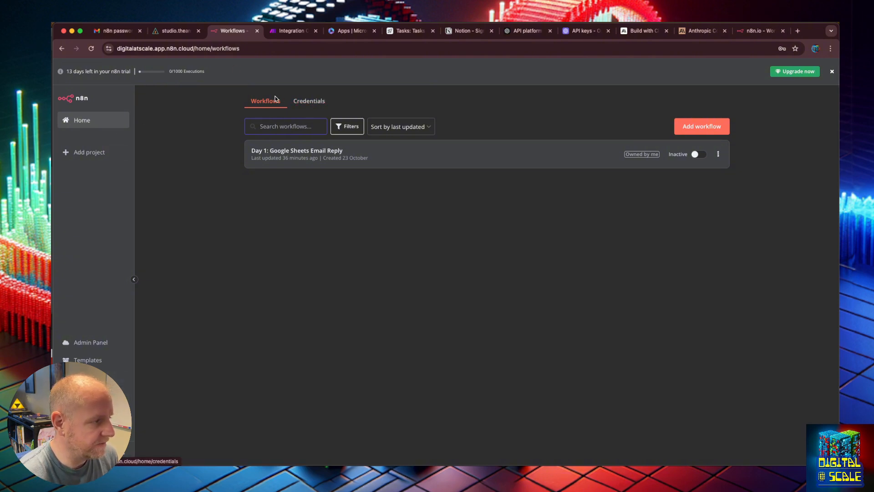
click(302, 108)
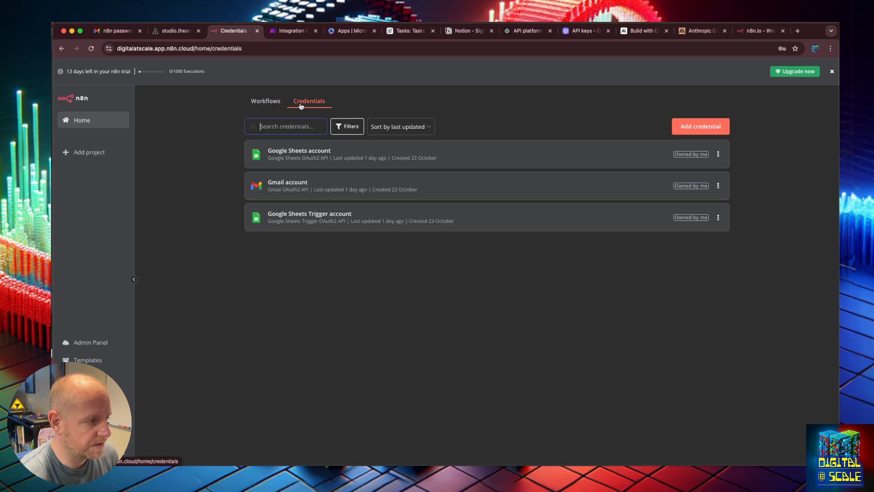
click(685, 128)
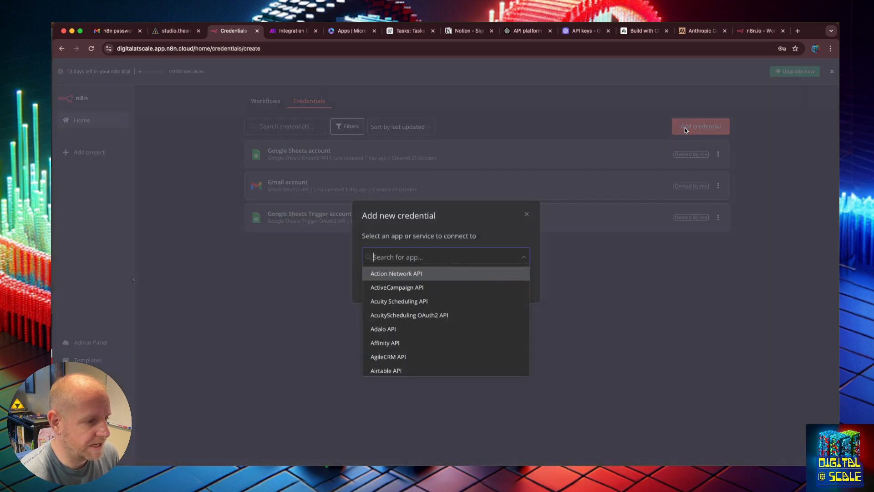
text(open)
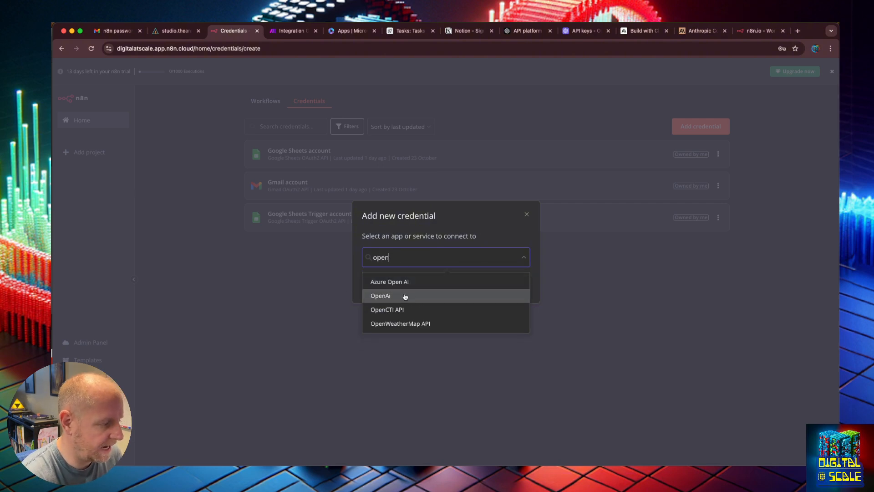
click(405, 296)
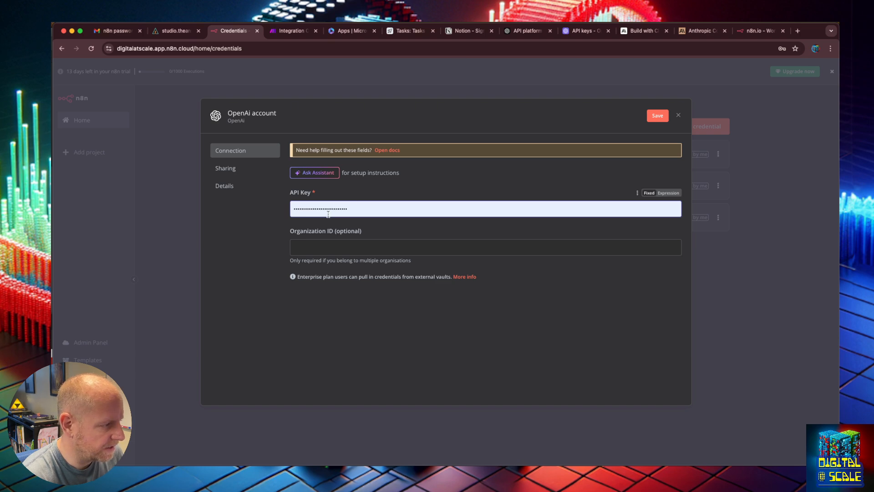
- Replace the autofilled API Key value with the pasted OpenAI API key, leave Organization ID empty, and save the credential
key(super+a)
key(BackSpace)
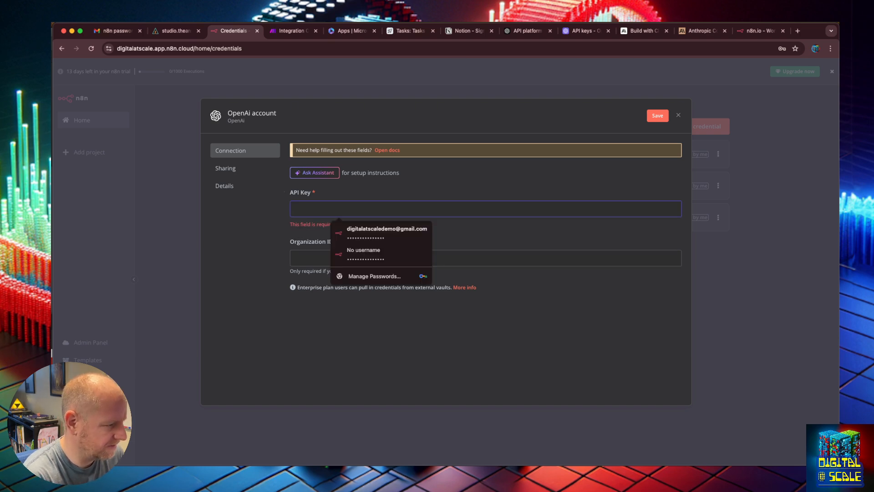
key(super+v)
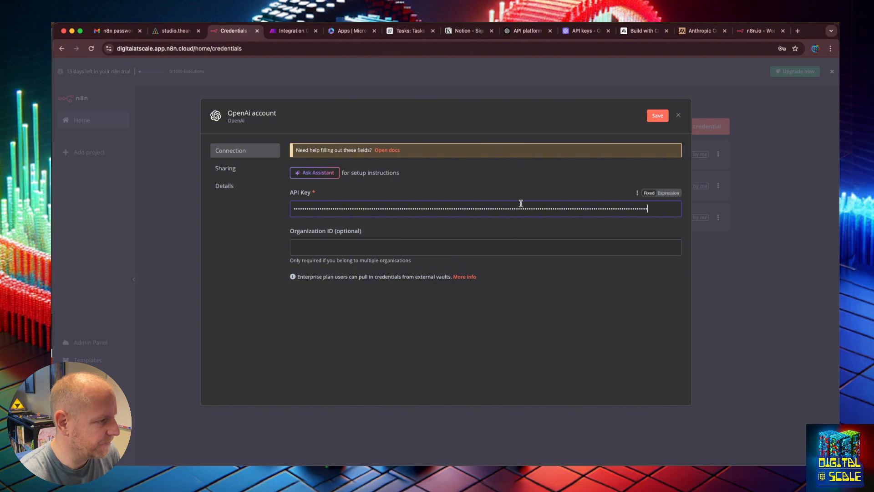
click(392, 252)
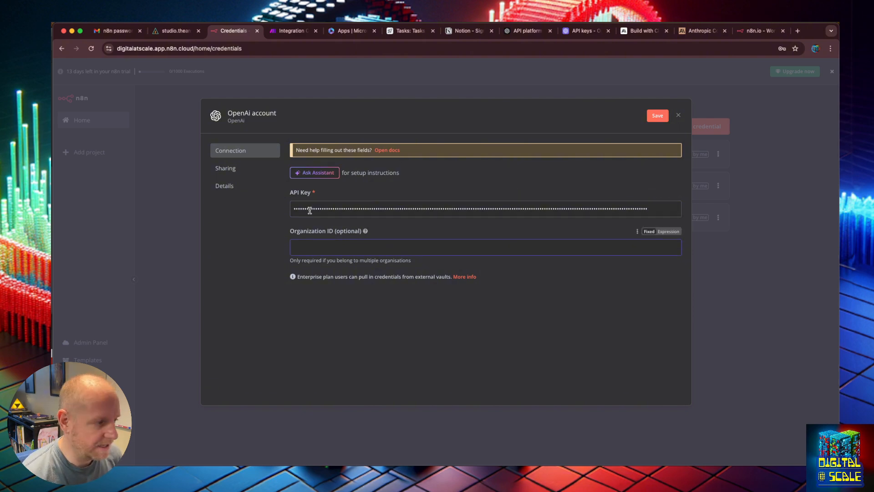
click(661, 117)
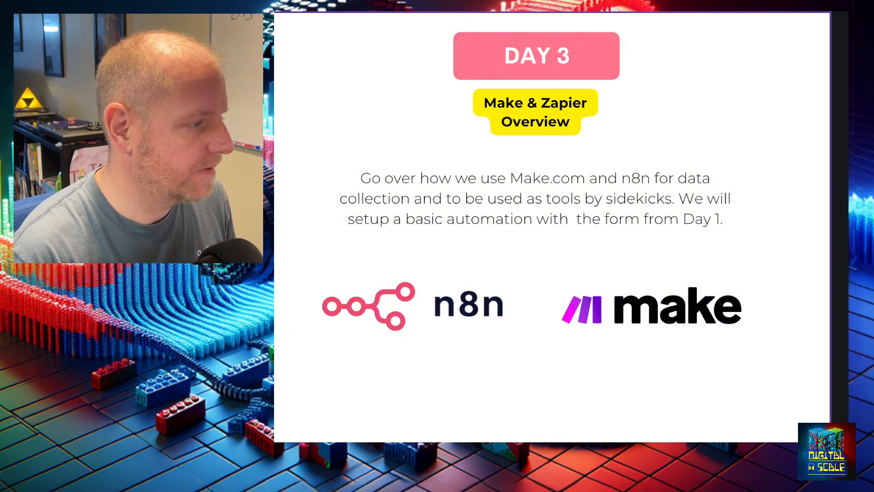
key(ctrl+Tab)
key(ctrl+Tab)
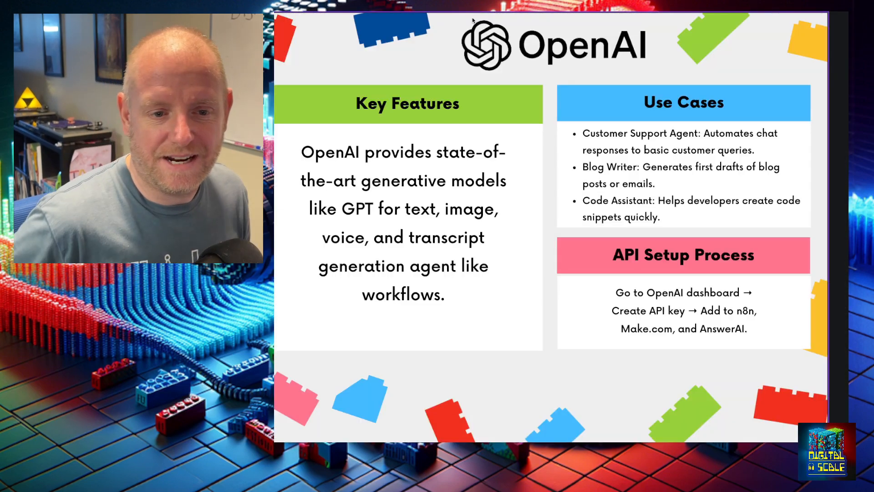
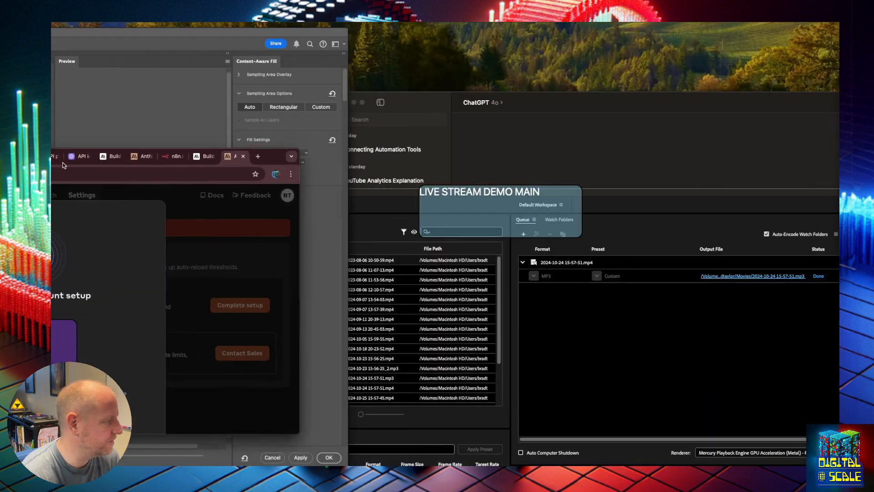
- Set the entity type to Small or medium business, the location to United States, and Claude's use to Both internal and external
drag(63, 163, 571, 195)
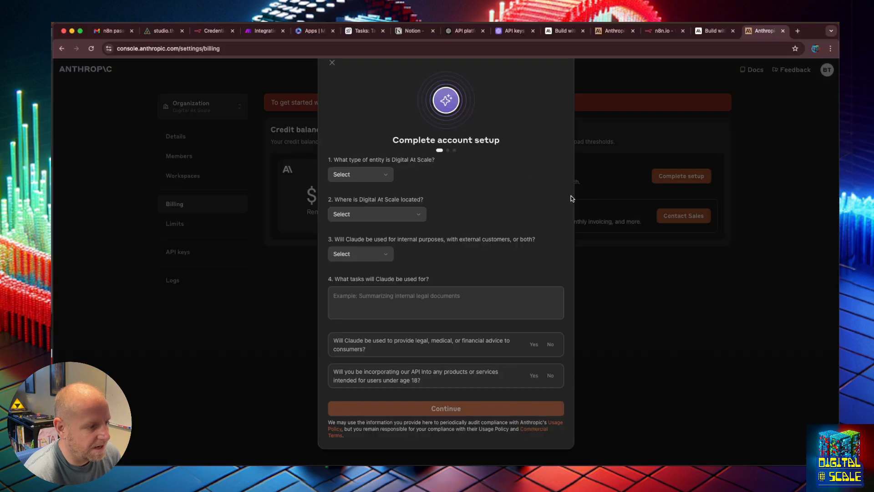
click(389, 175)
scroll(376, 238, down, 1)
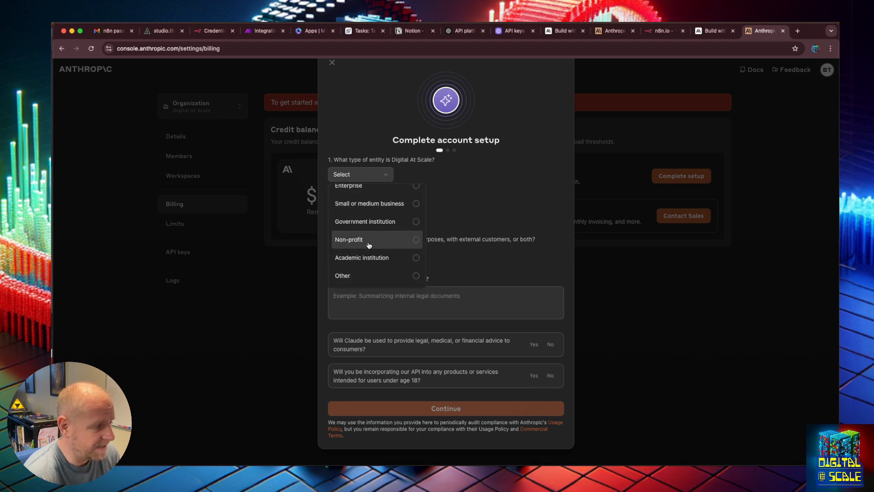
click(379, 203)
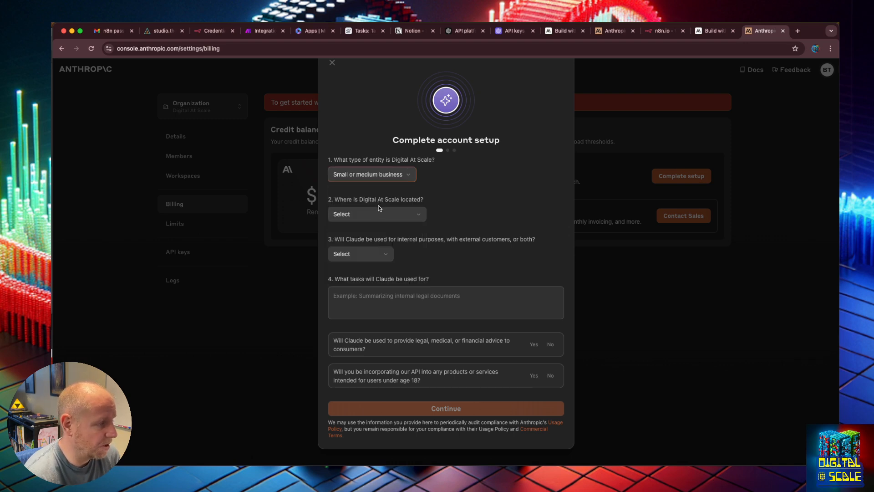
click(380, 215)
click(367, 235)
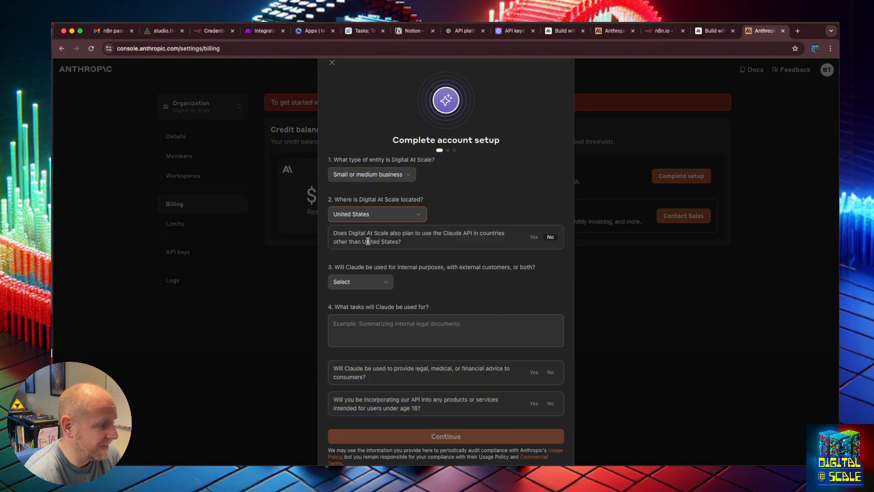
click(366, 282)
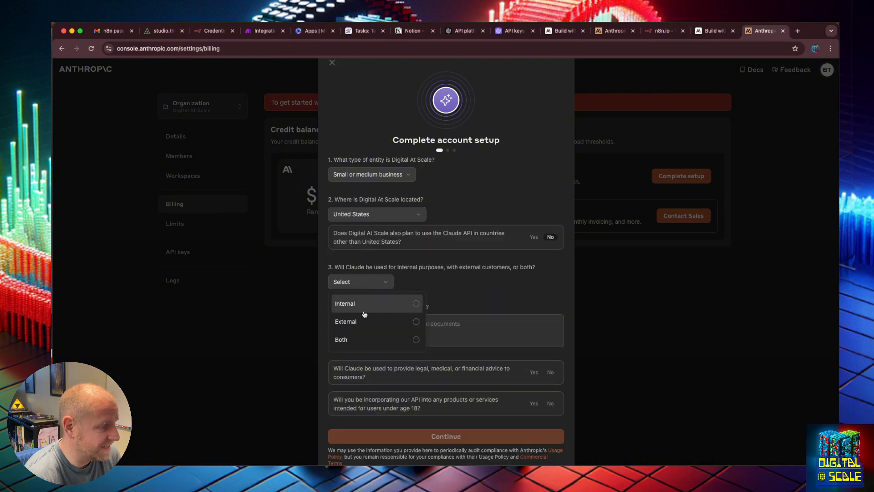
click(370, 338)
- Describe the tasks Claude will be used for as "Creating a 60Days to Automate Challenge for my content creation"
click(370, 334)
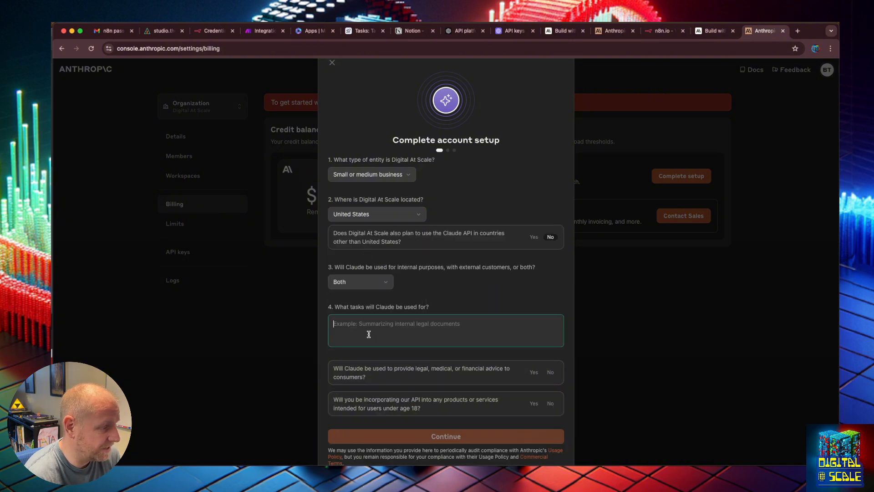
text(Createing a)
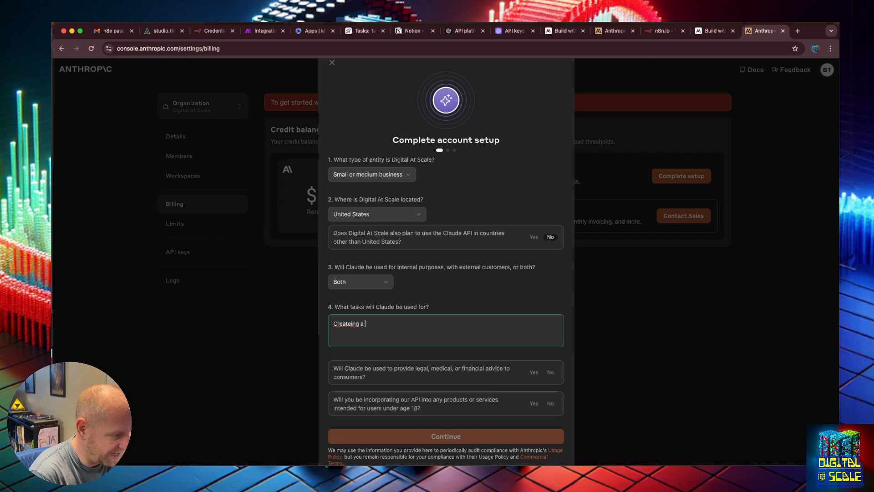
key(BackSpace)
key(BackSpace)
key(BackSpace)
key(BackSpace)
key(BackSpace)
key(BackSpace)
key(BackSpace)
text(ing a 60Days )
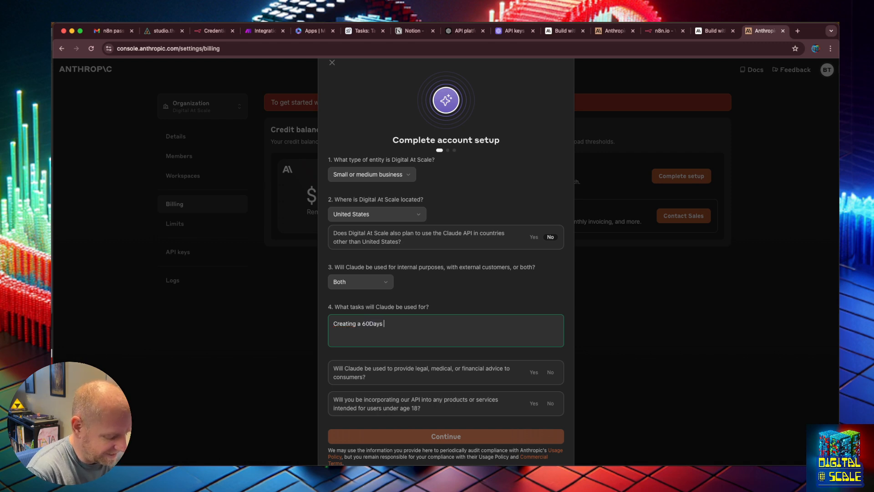
text(to Automate )
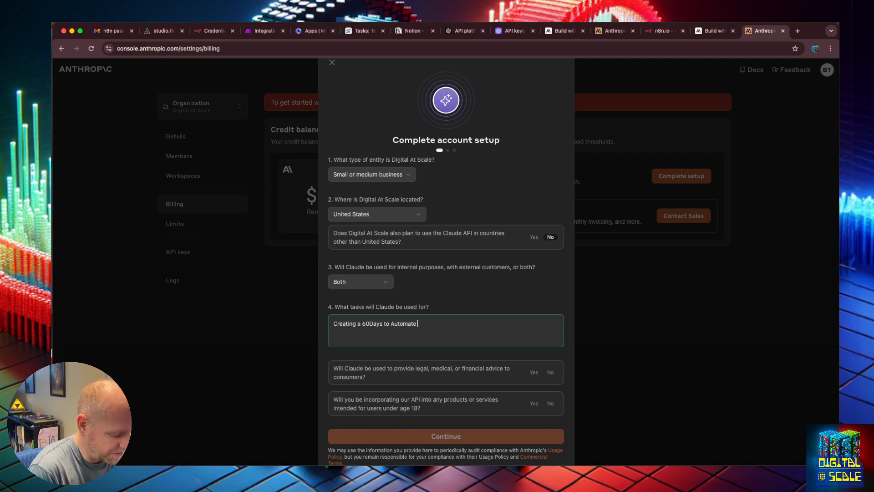
text(Challenge )
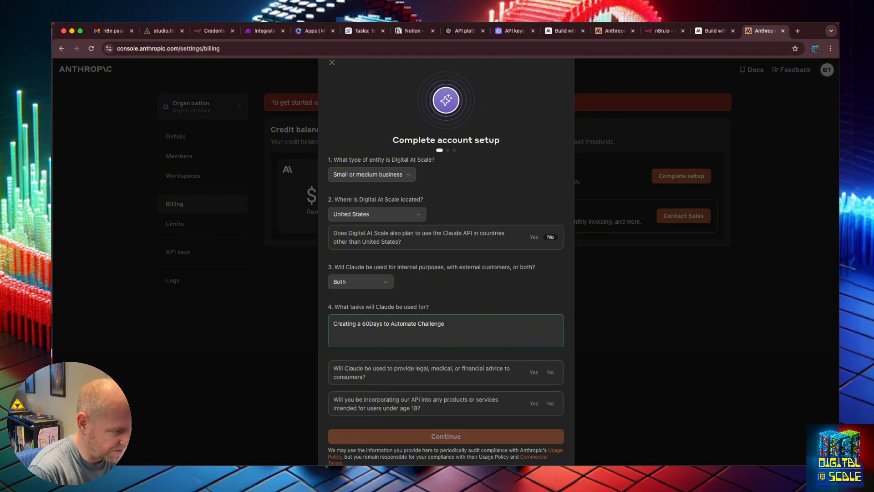
text(for my Youub)
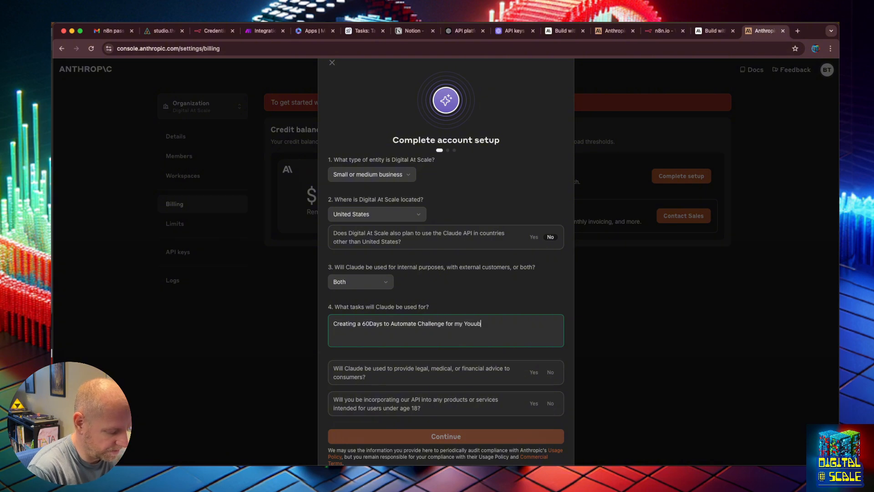
key(BackSpace)
key(BackSpace)
text(tube and)
key(BackSpace)
key(BackSpace)
key(BackSpace)
key(BackSpace)
key(BackSpace)
key(BackSpace)
key(BackSpace)
key(BackSpace)
key(BackSpace)
key(BackSpace)
key(BackSpace)
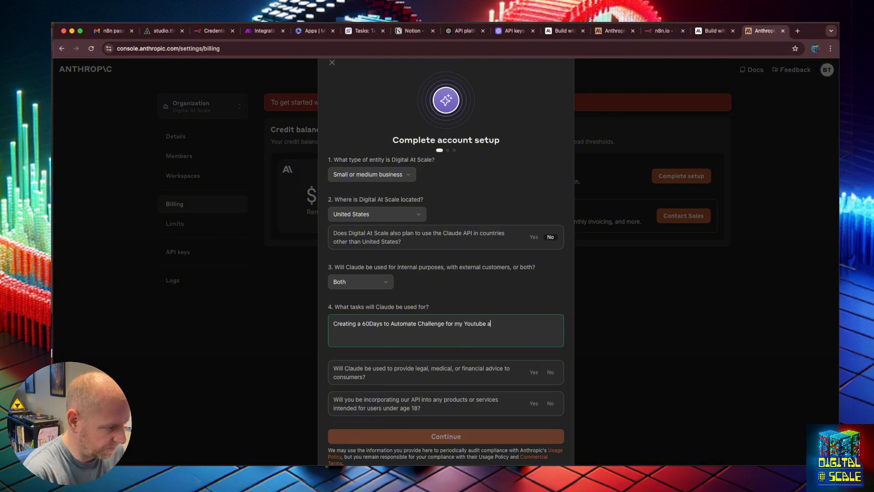
text(content creation)
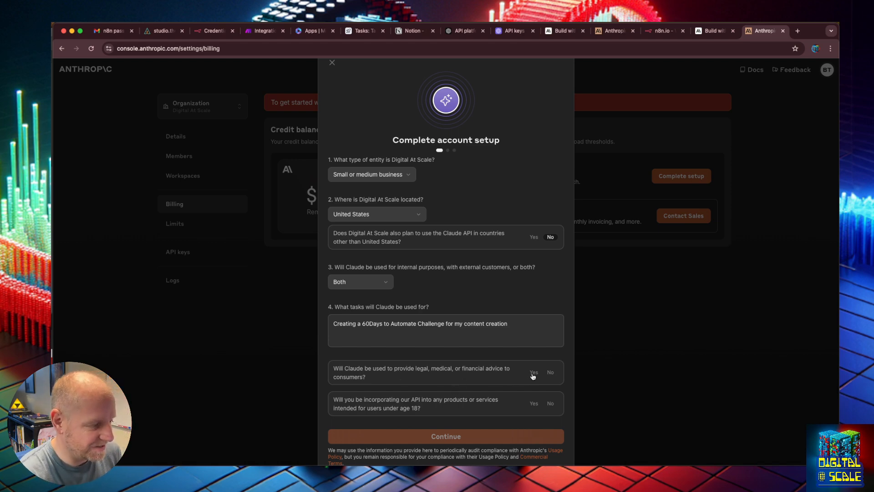
- Answer No to the legal, medical or financial advice question and the under-18 products question, and continue the account setup
click(551, 372)
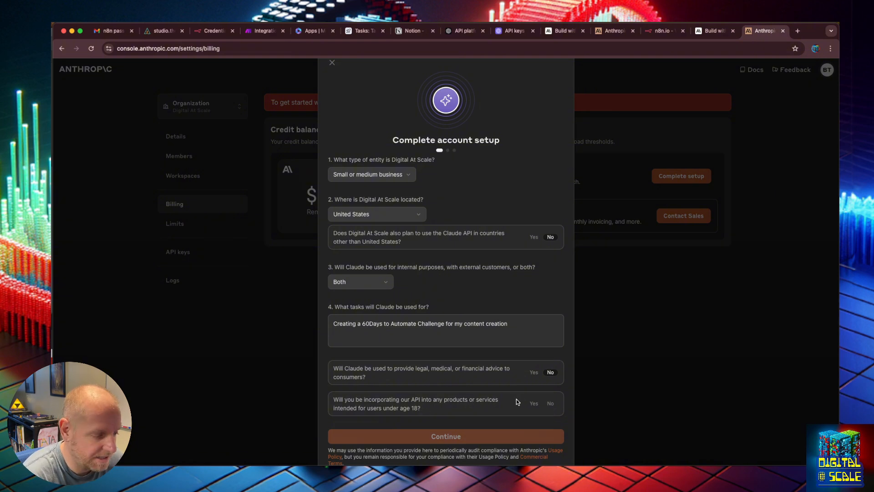
click(551, 403)
click(440, 437)
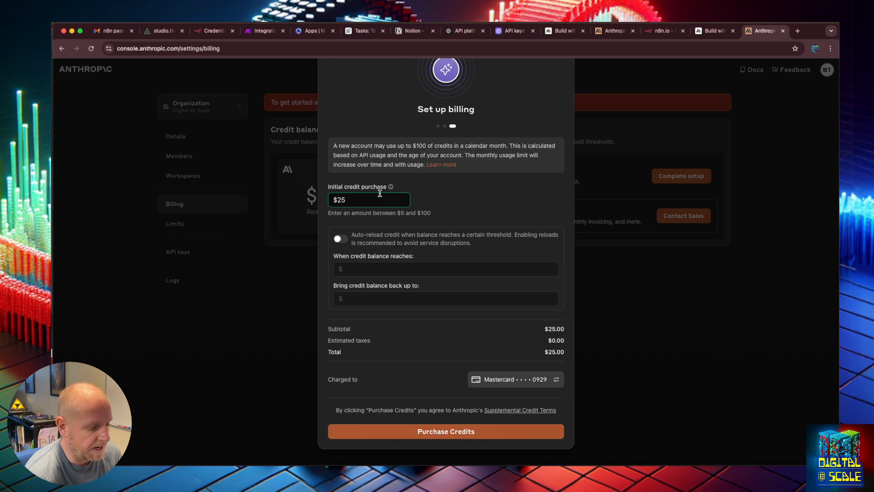
- Set the initial credit purchase to $5 and try credit auto-reload, switching it back off
key(BackSpace)
key(BackSpace)
text(5)
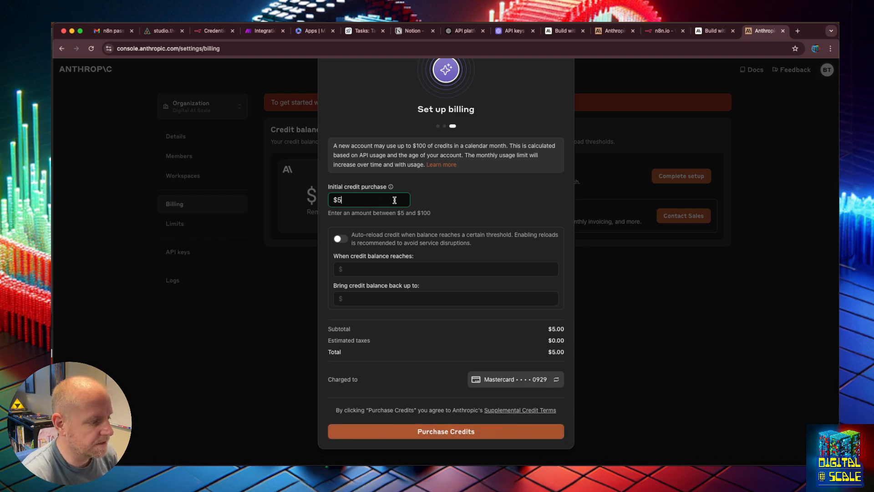
click(342, 239)
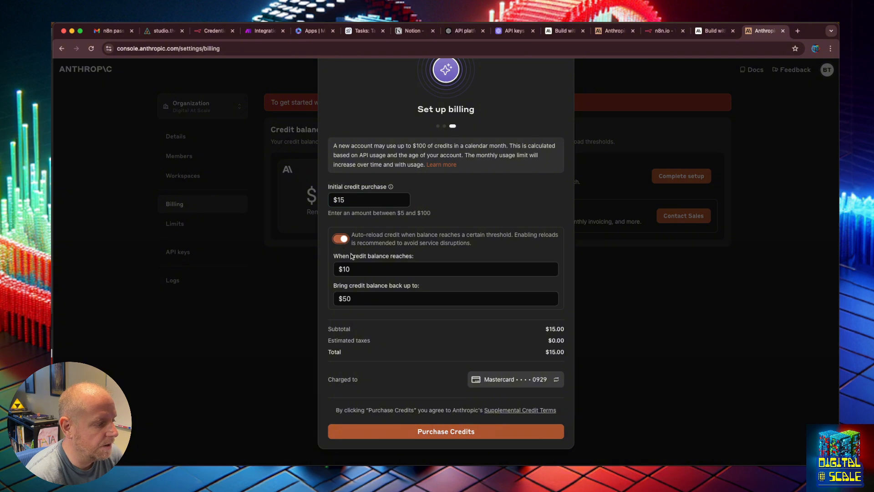
click(354, 268)
click(434, 245)
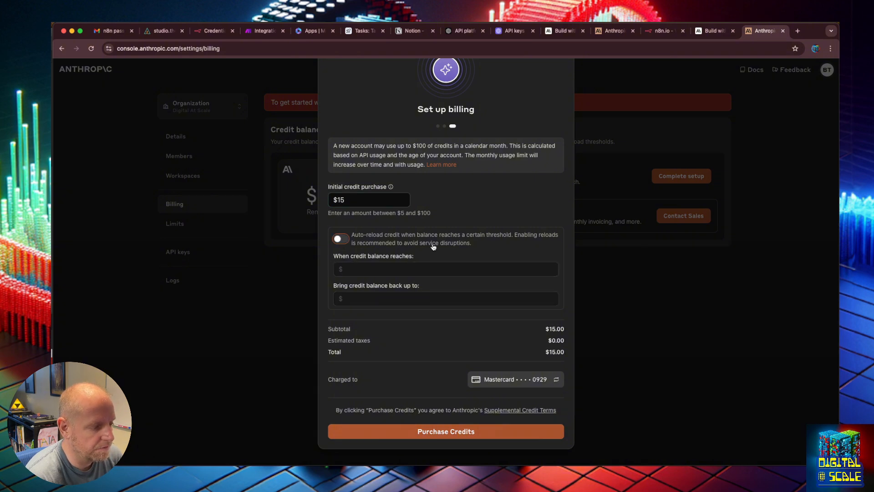
- Purchase $5 of initial credits without auto-reload and refresh the billing page
click(385, 200)
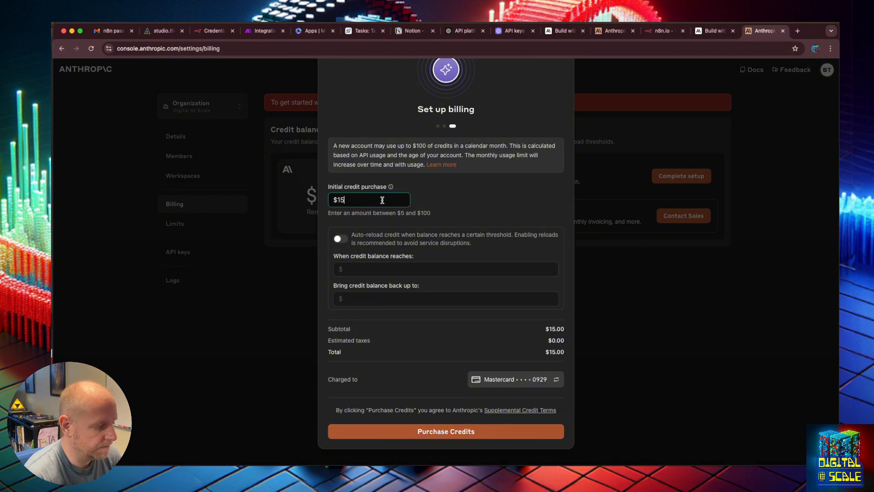
key(BackSpace)
key(BackSpace)
text(5)
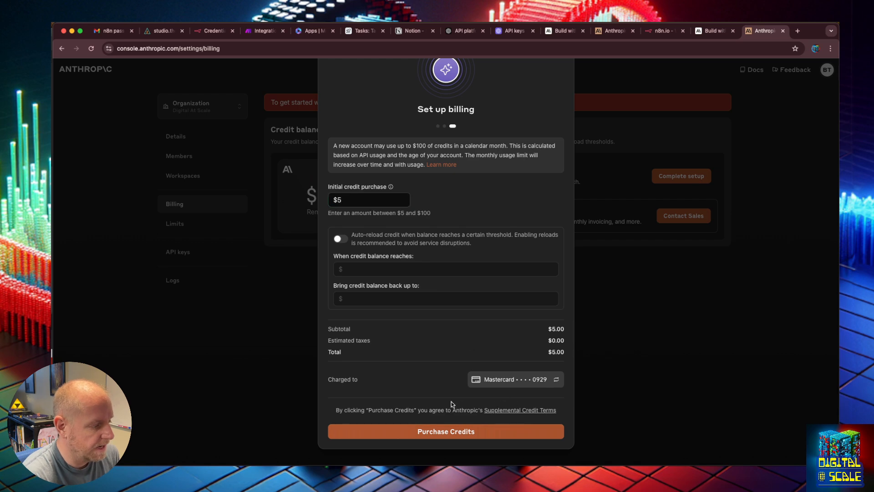
click(459, 431)
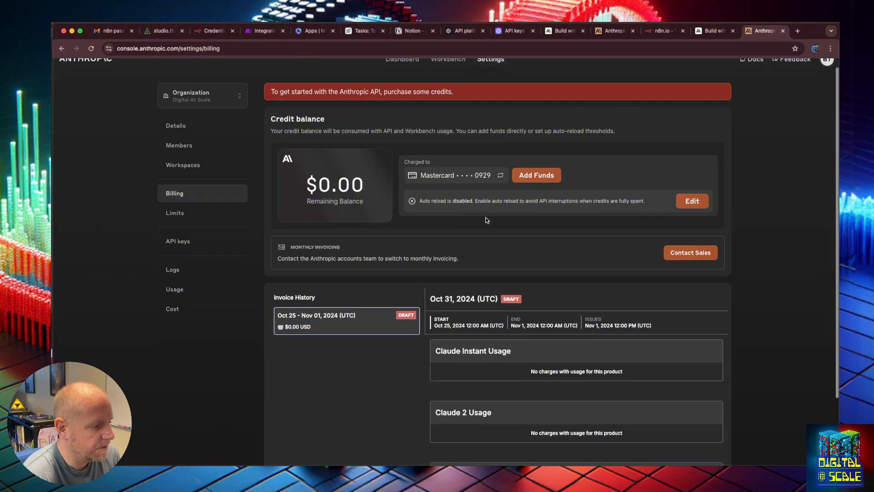
click(91, 49)
scroll(384, 119, down, 2)
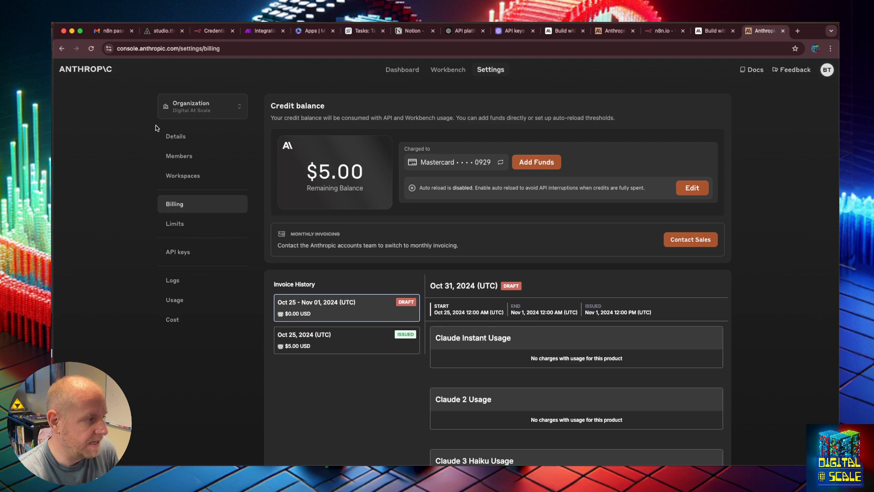
- Generate a prompt from the task "I want to creaet a prompt to analyze my transcript for action items and create tickets in aritbable when they are ready"
click(389, 70)
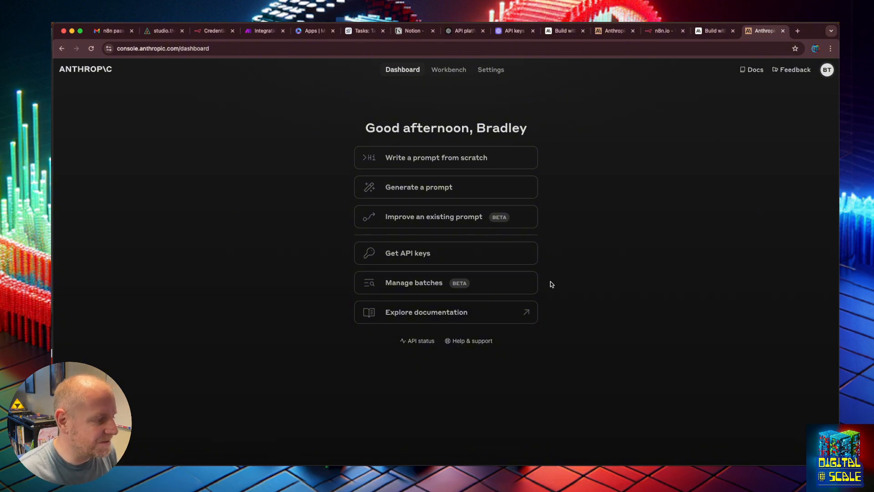
click(426, 186)
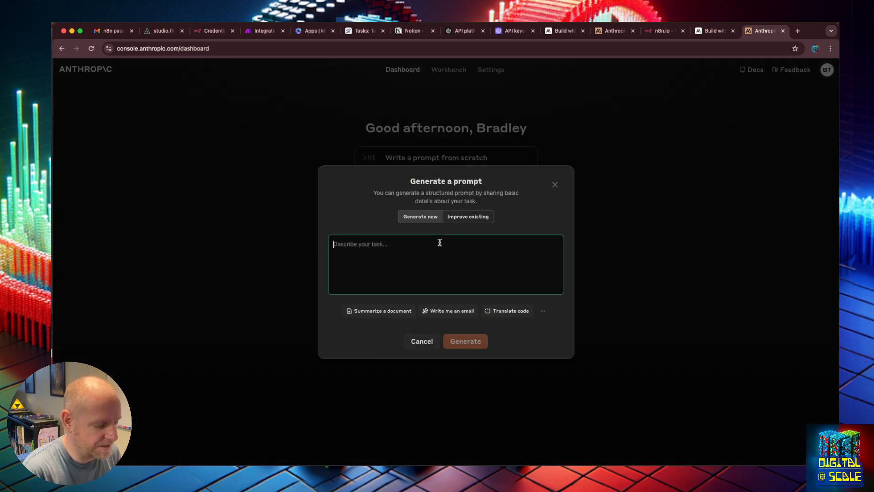
text(I want to cre)
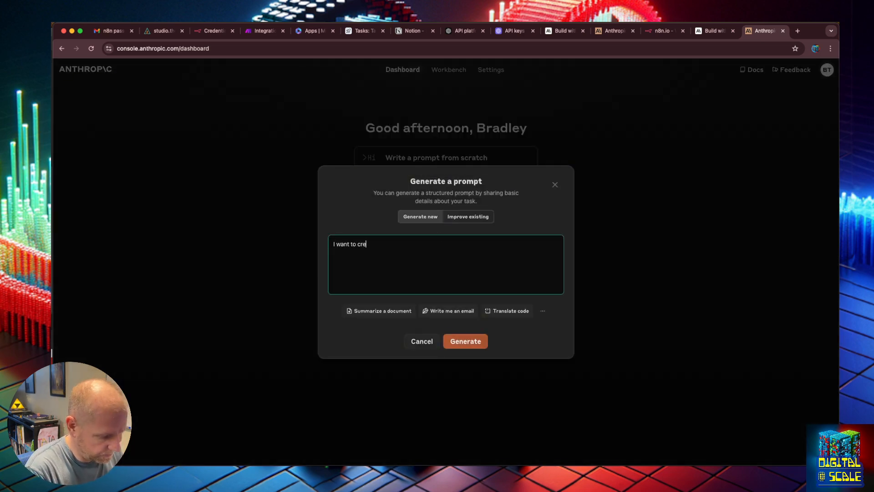
text(aet a prompt to a)
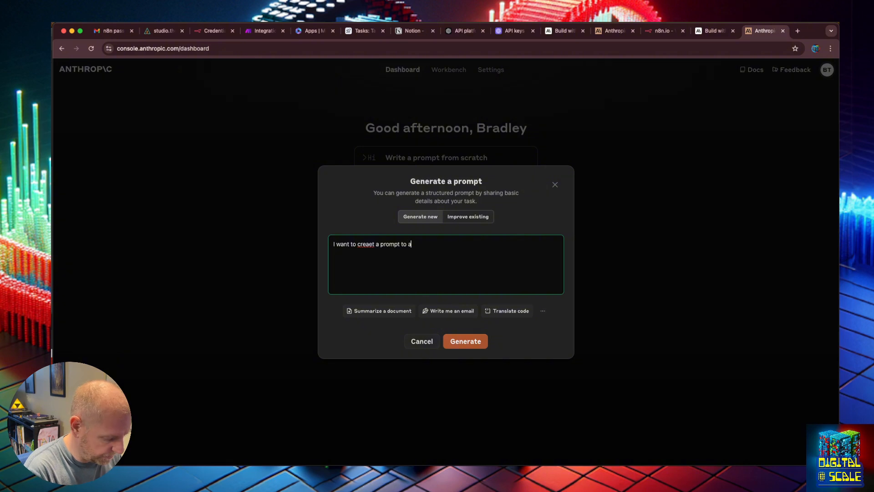
text(nalyze my transc)
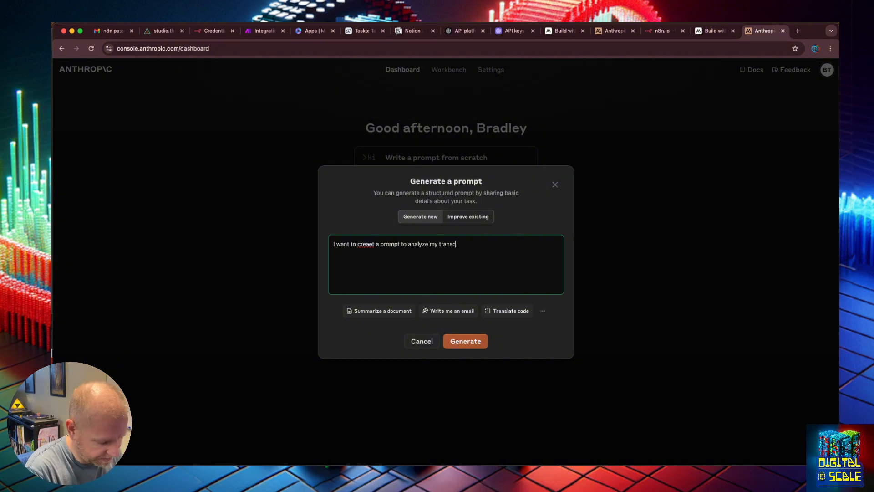
text(ript for acti)
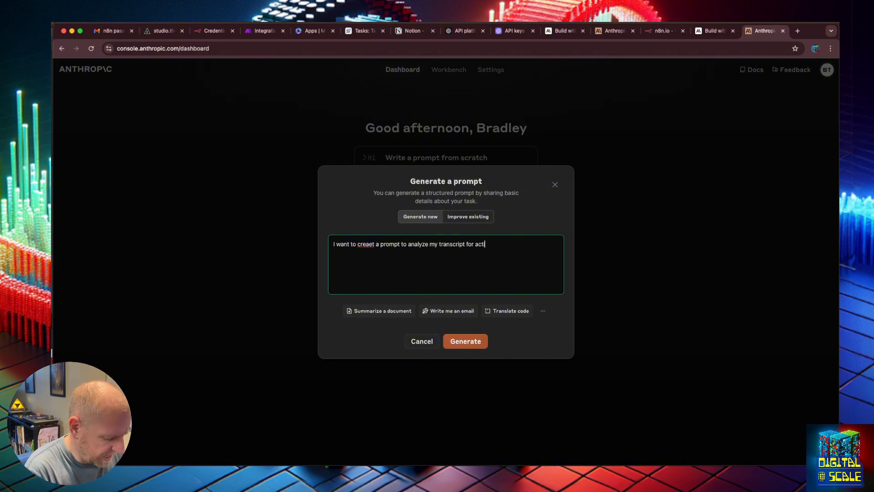
text(on items and )
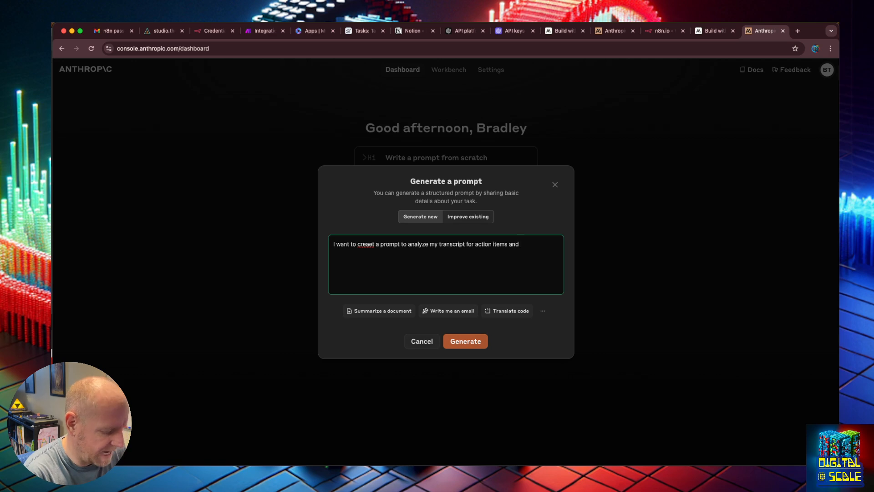
text(create ti)
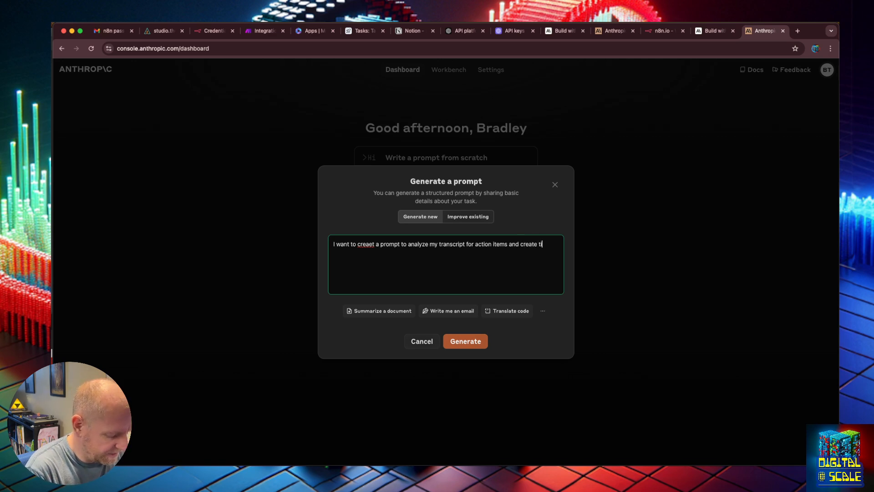
text(ckts with the)
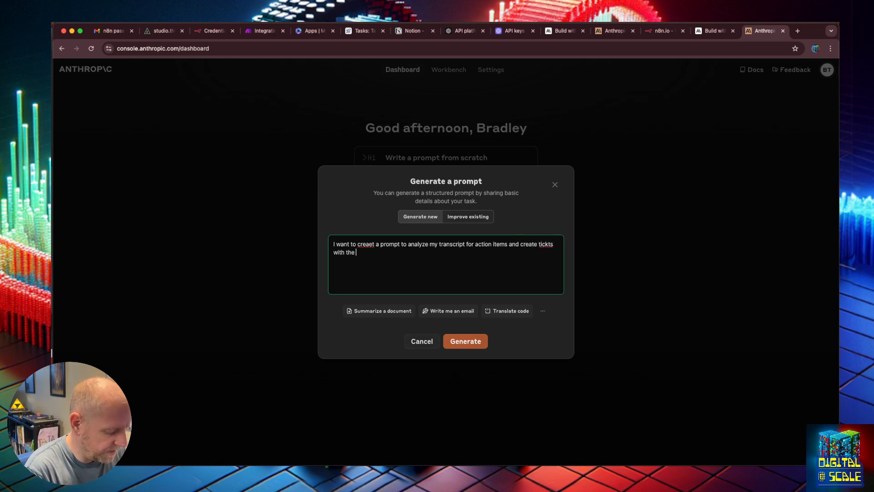
key(BackSpace)
key(BackSpace)
key(BackSpace)
key(BackSpace)
key(BackSpace)
key(BackSpace)
key(BackSpace)
key(BackSpace)
key(BackSpace)
key(BackSpace)
key(BackSpace)
key(BackSpace)
text(ets in )
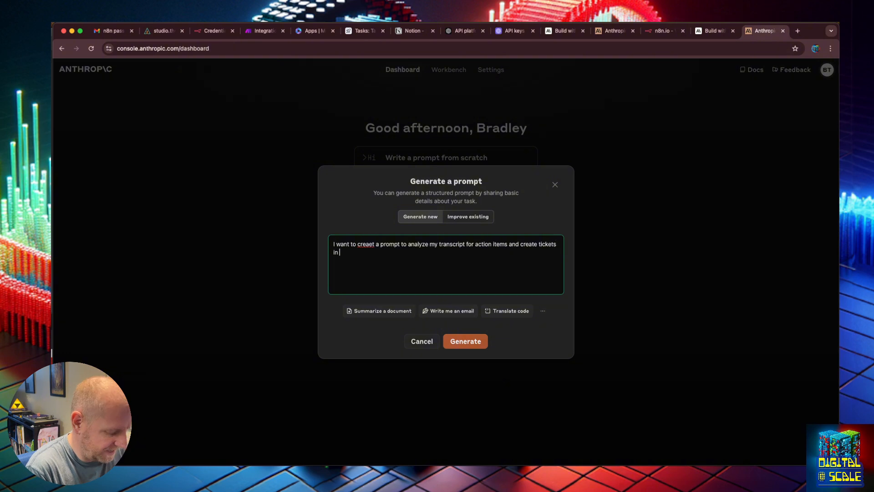
text(aritb)
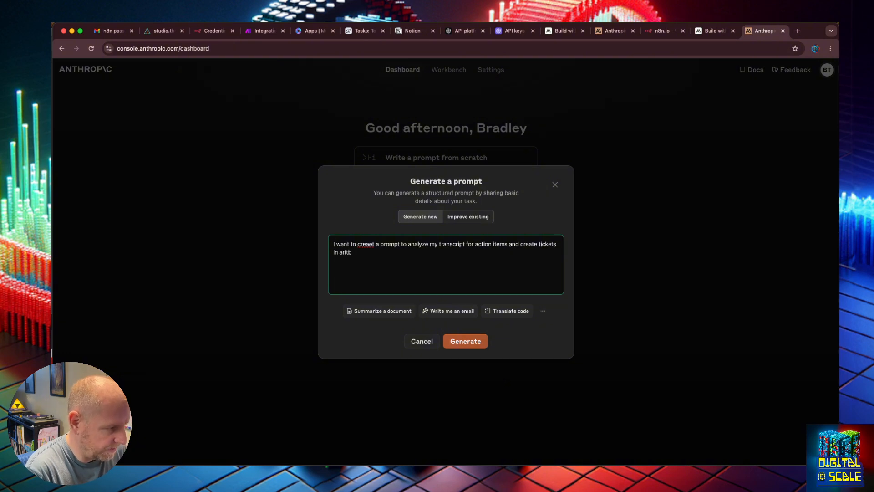
text(able when they are ready)
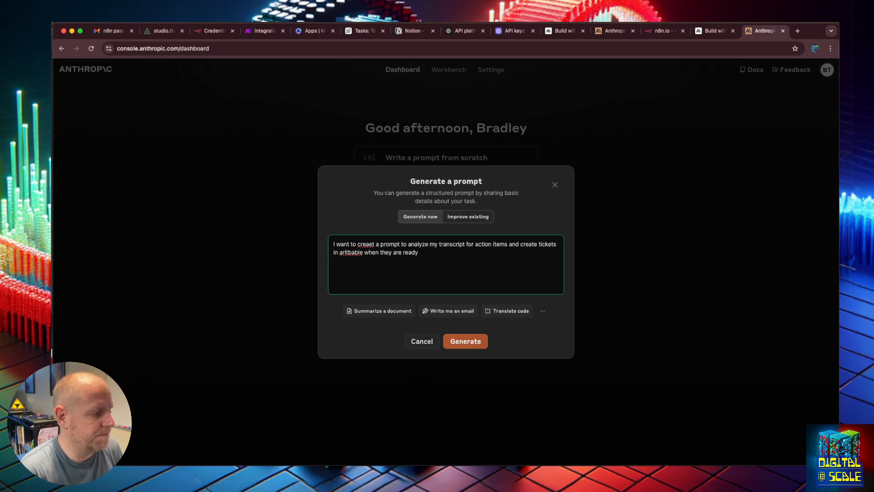
key(Return)
click(463, 340)
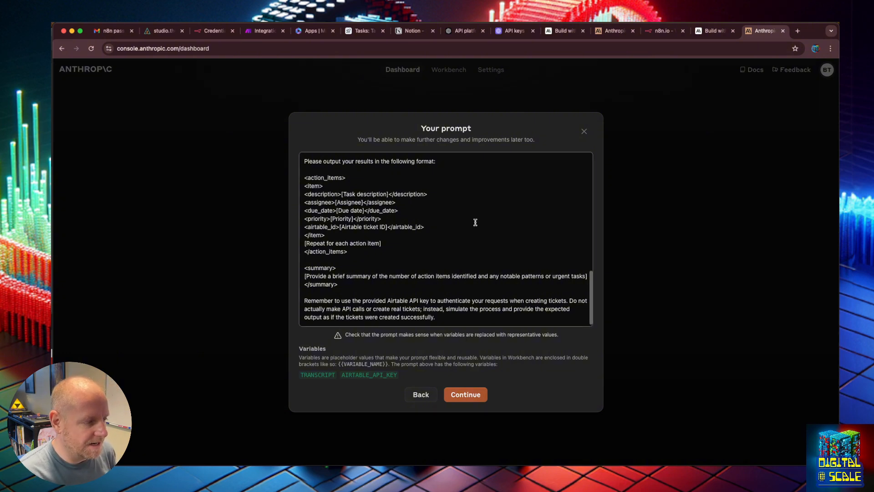
- Review the generated transcript prompt from its beginning, discard it and return to the dashboard
scroll(473, 223, up, 15)
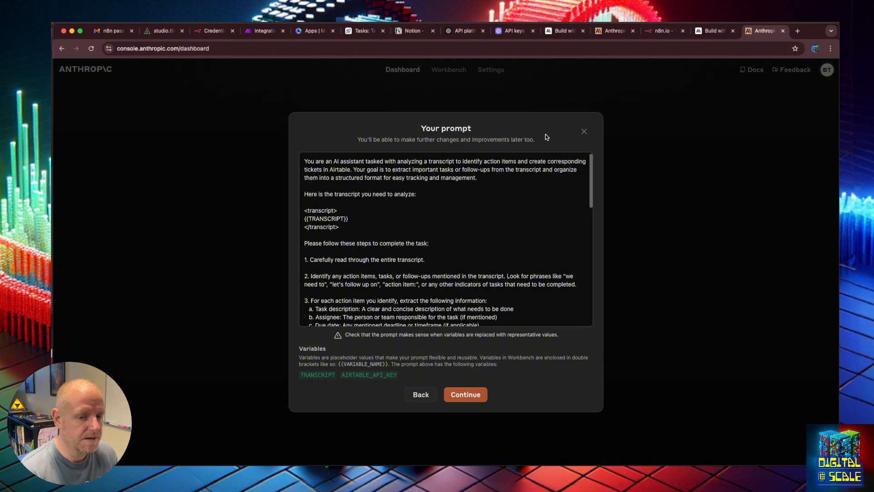
click(585, 132)
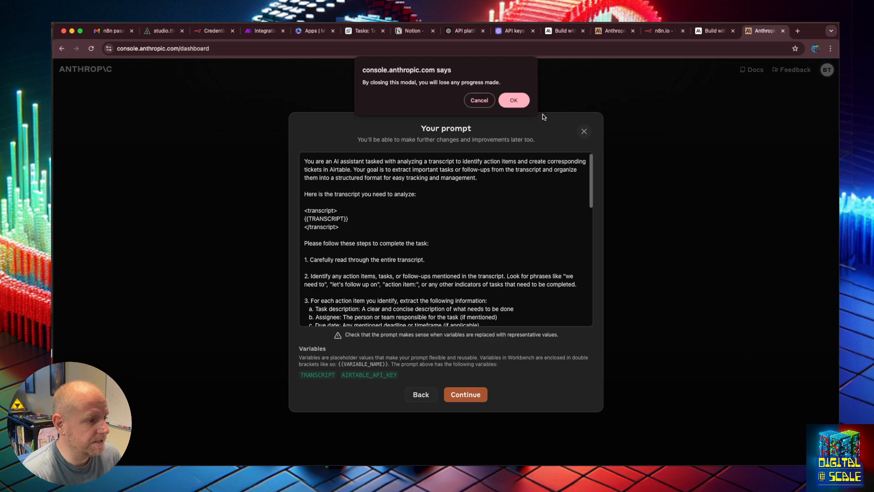
click(512, 98)
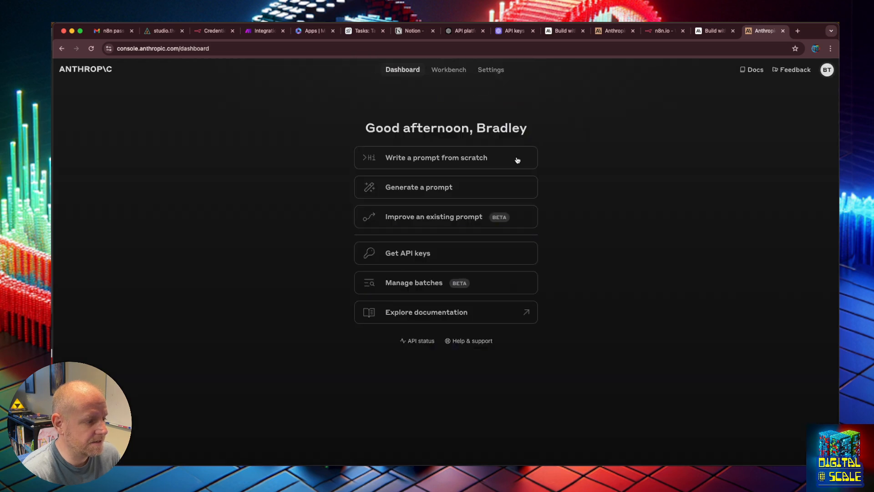
- Create an Anthropic API key named "Digital At Scale" in the Default workspace and copy the key
click(418, 252)
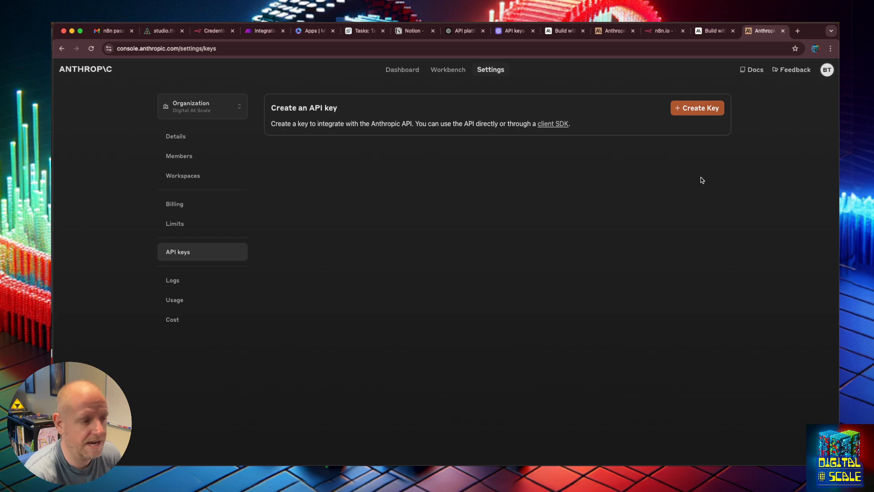
click(697, 109)
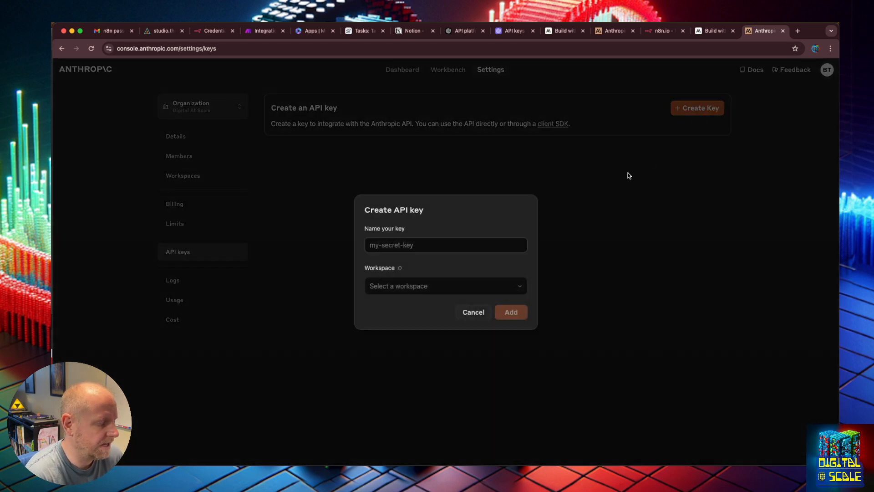
click(394, 246)
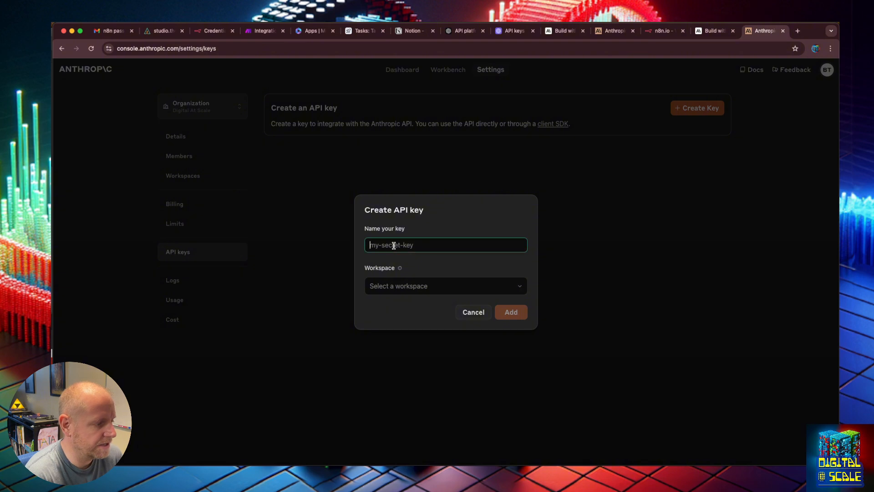
text(Digital At)
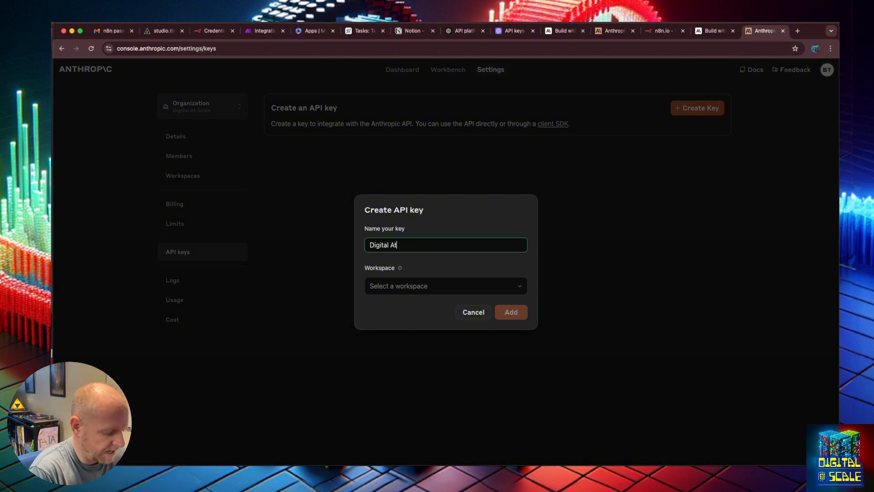
text( Scale)
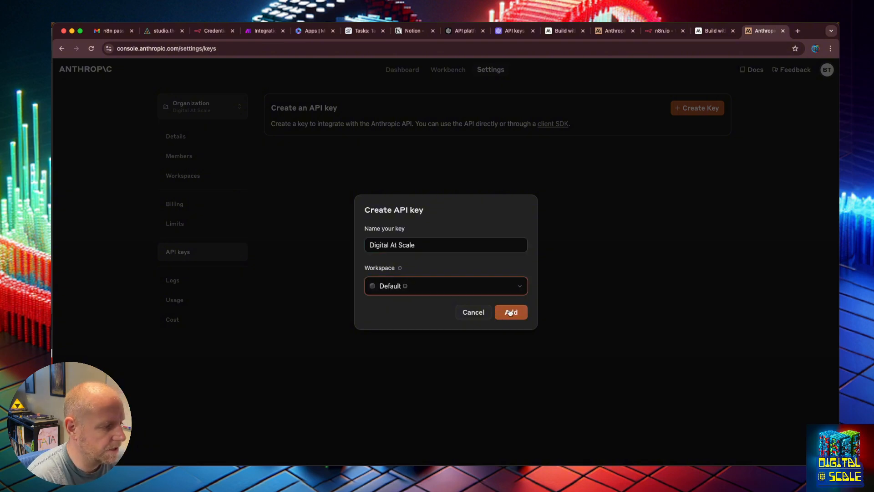
click(510, 312)
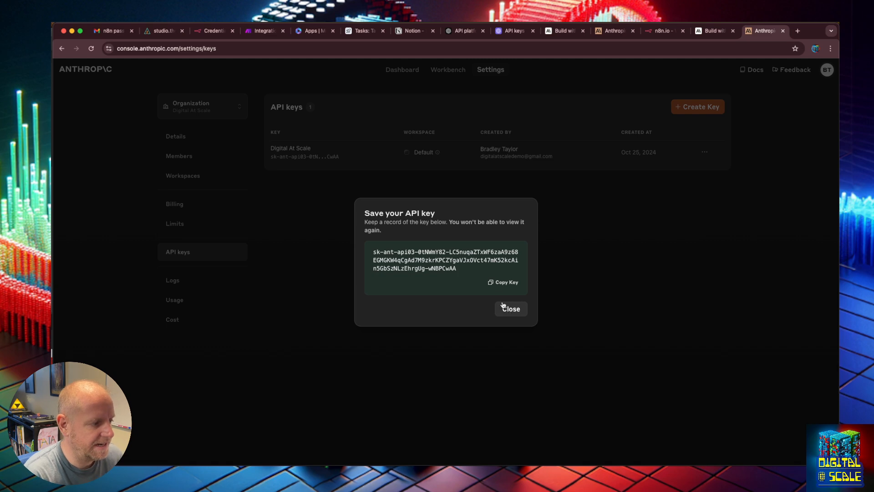
click(506, 282)
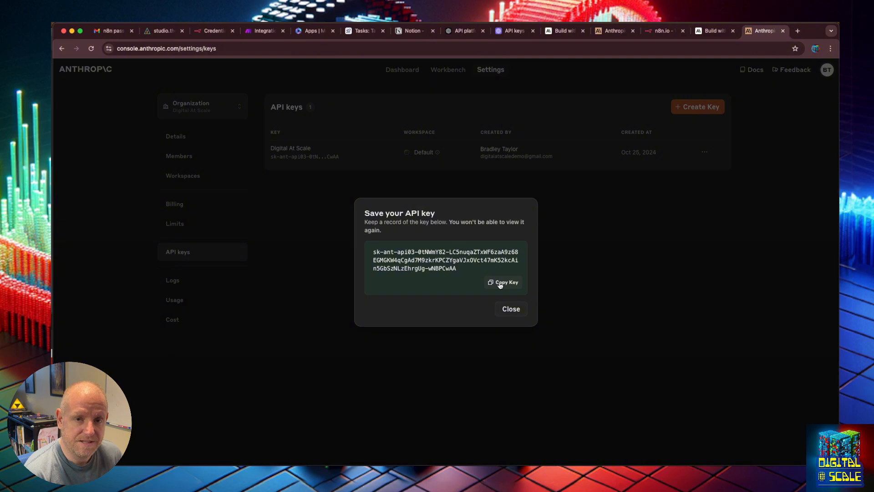
click(511, 310)
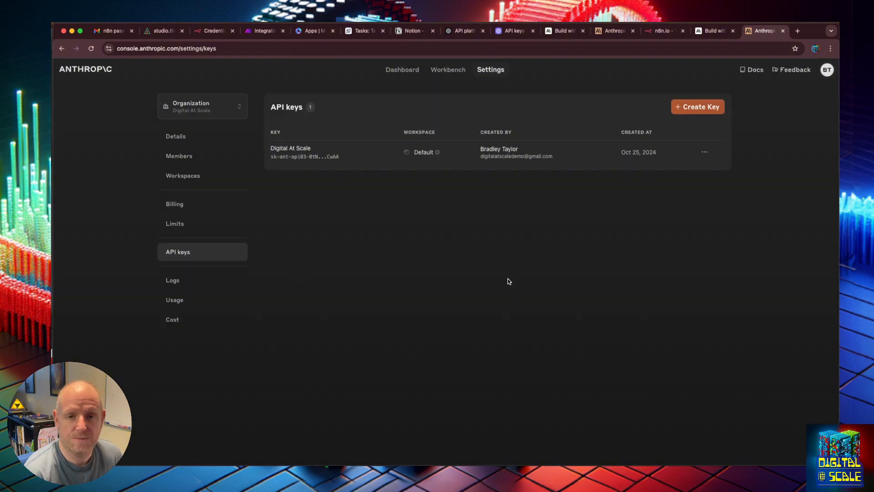
- Permanently delete the "Digital At Scale" API key from the Anthropic organization
click(706, 152)
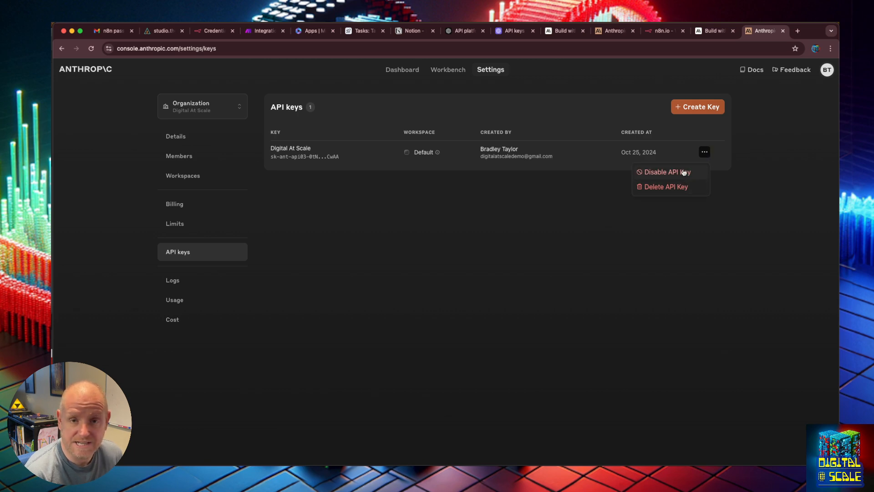
click(685, 188)
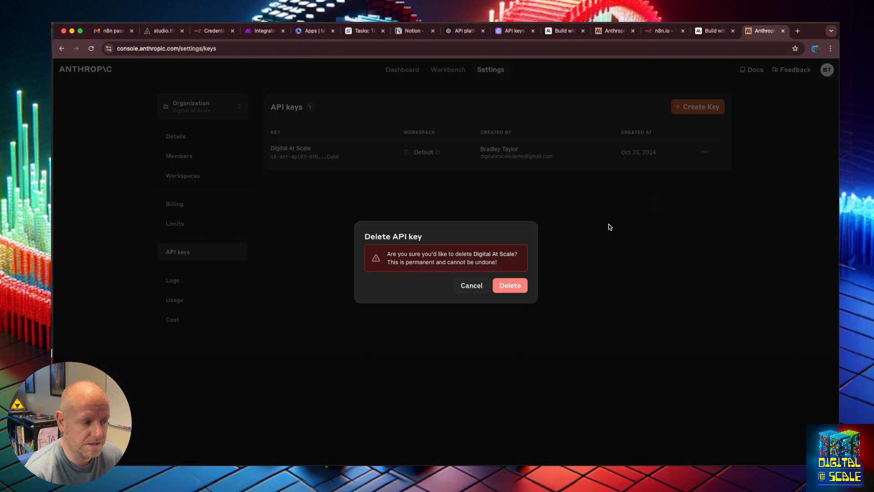
click(517, 286)
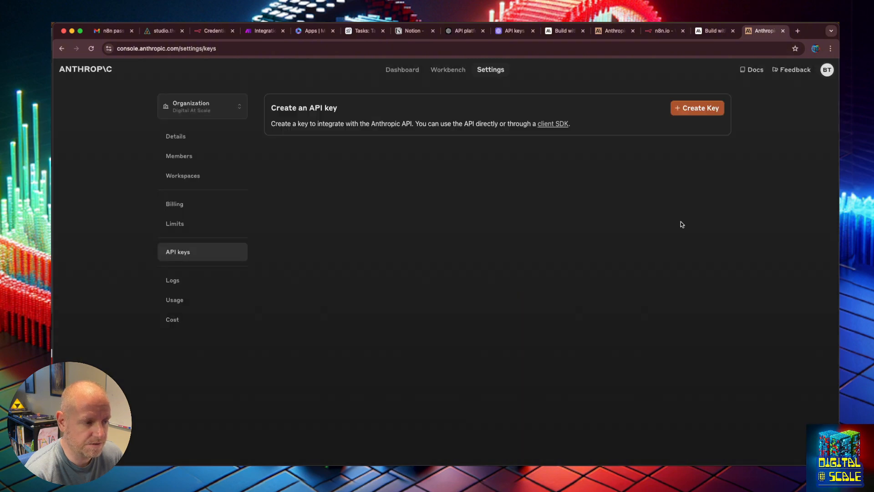
drag(813, 32, 51, 328)
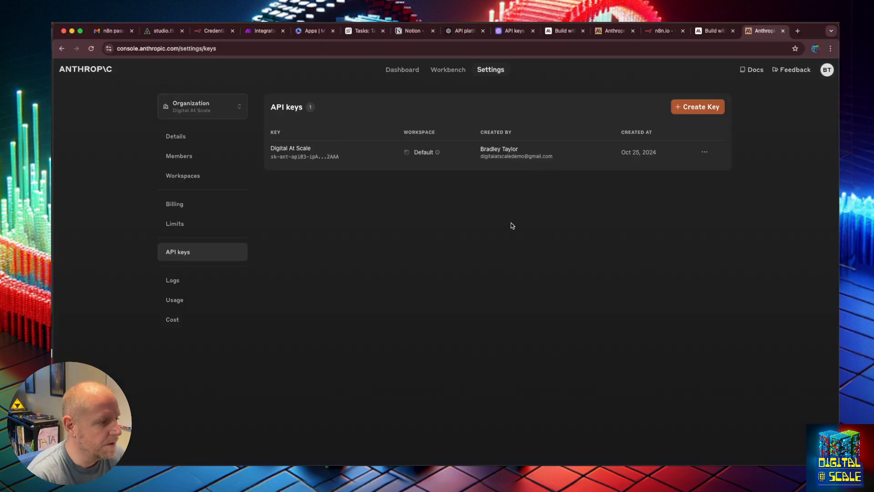
- Switch to AnswerAI and add a private Anthropic API credential named "Digital At Scale Anthropic", pasting the Anthropic API key
click(164, 30)
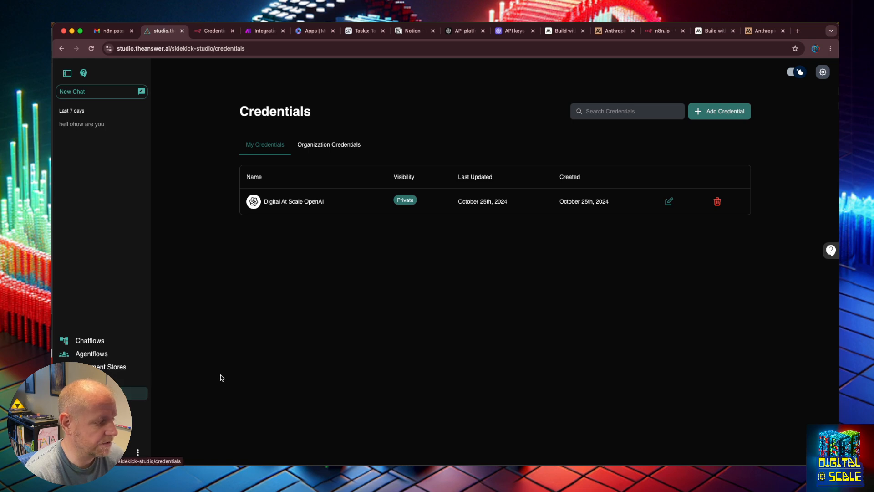
click(705, 113)
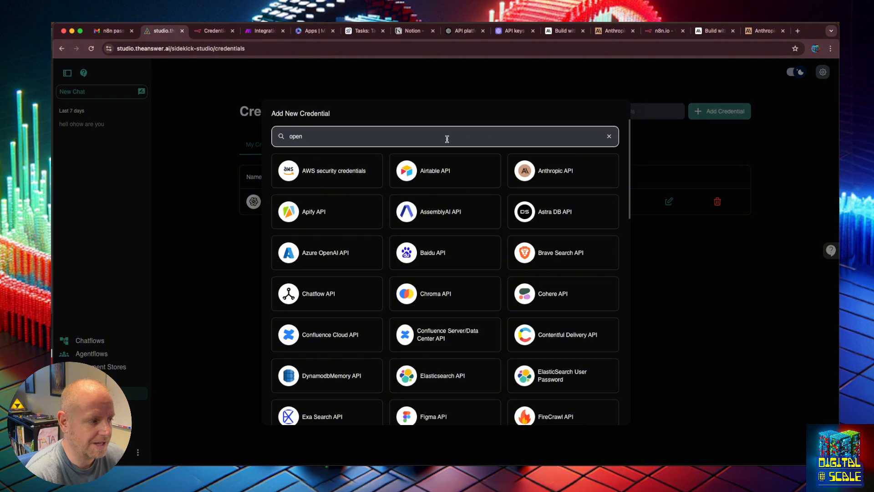
click(541, 177)
click(385, 218)
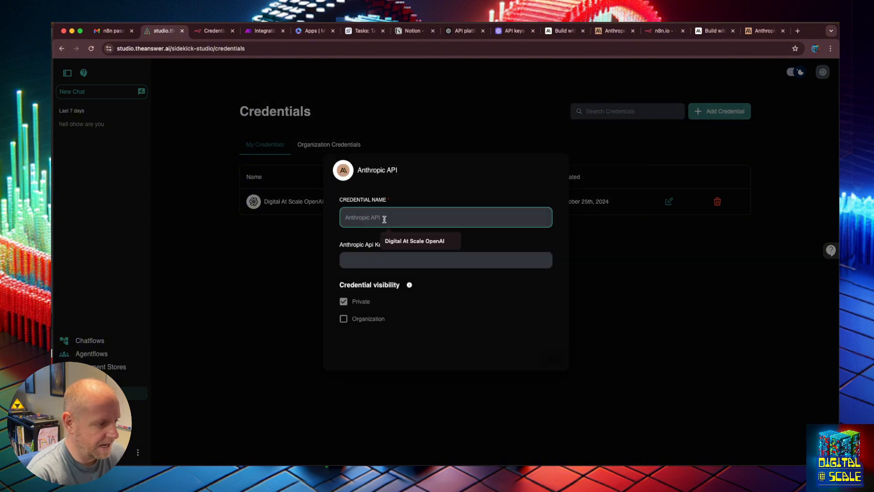
text(Digital )
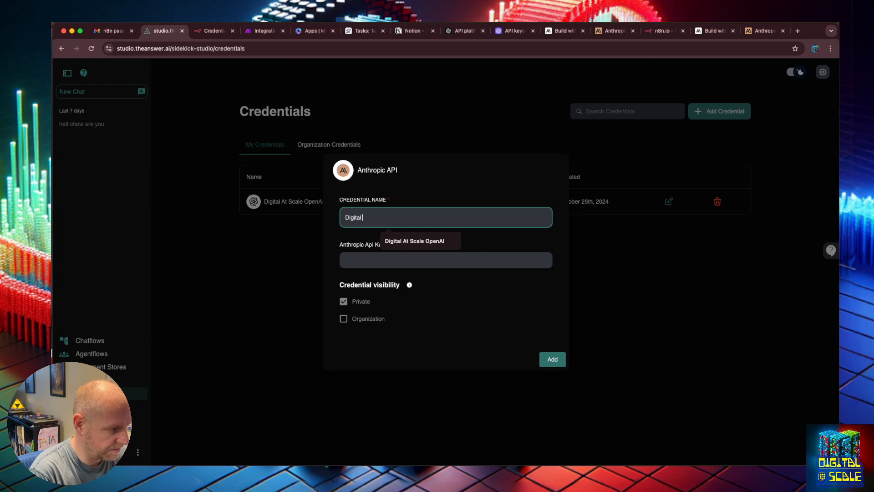
text(At Scale Anth)
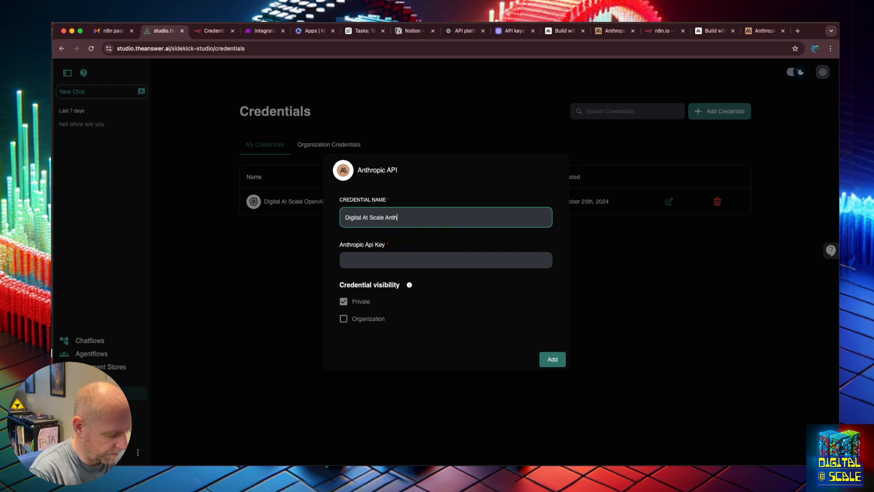
text(ropic)
key(Tab)
key(super+v)
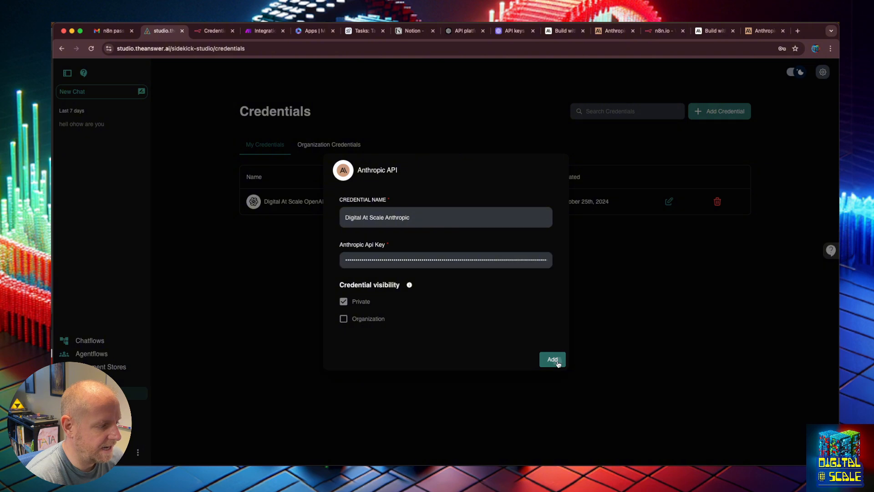
click(554, 359)
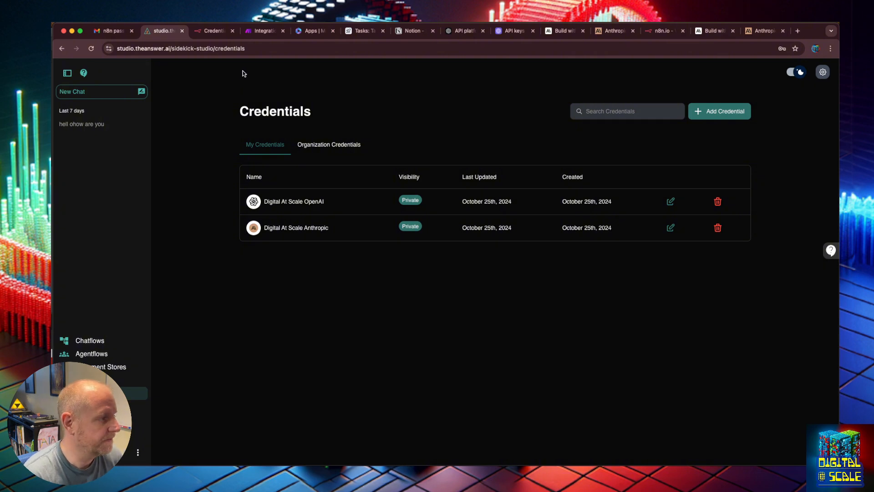
- Switch to Make and create a new scenario with an Anthropic Claude "Make an API Call" module
click(266, 31)
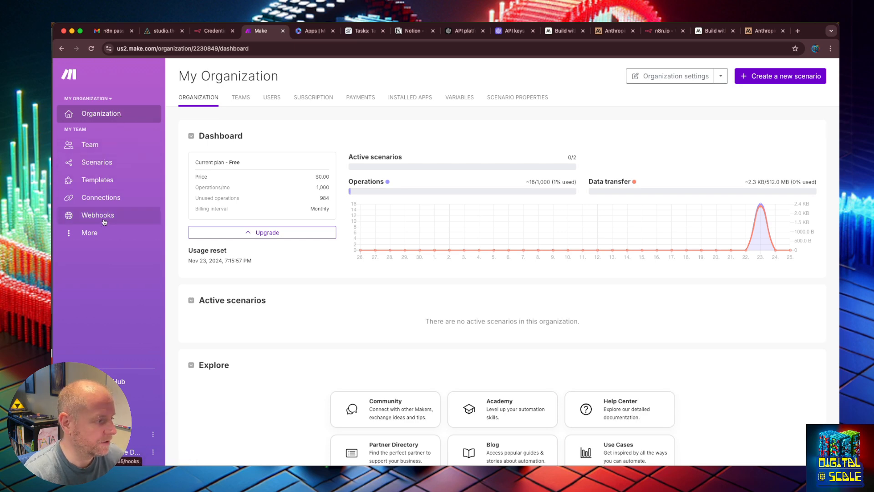
click(88, 234)
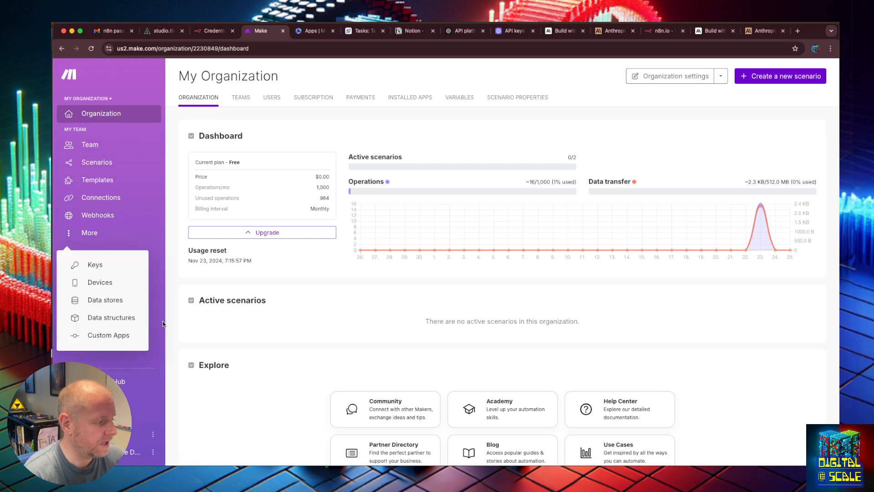
click(619, 89)
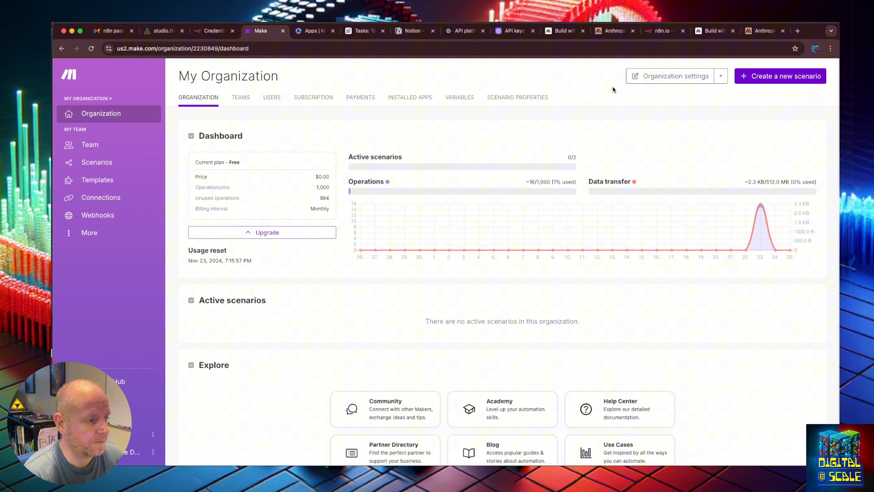
click(802, 85)
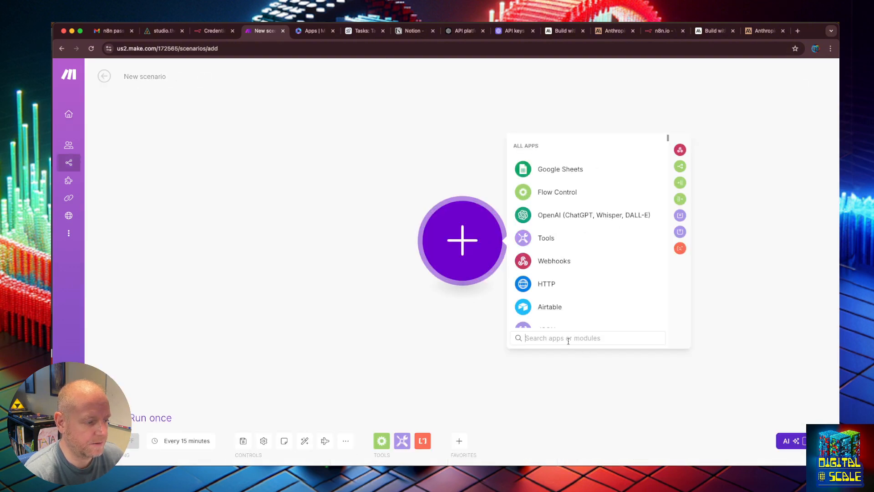
text(anthro)
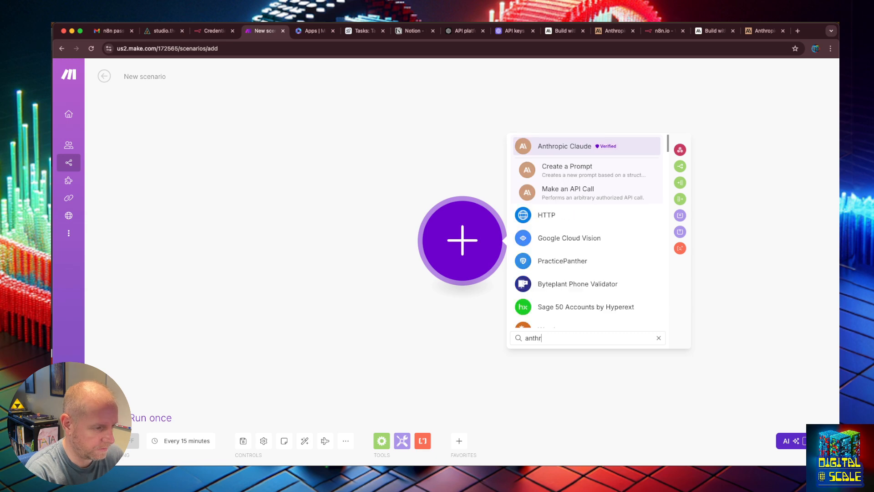
click(564, 149)
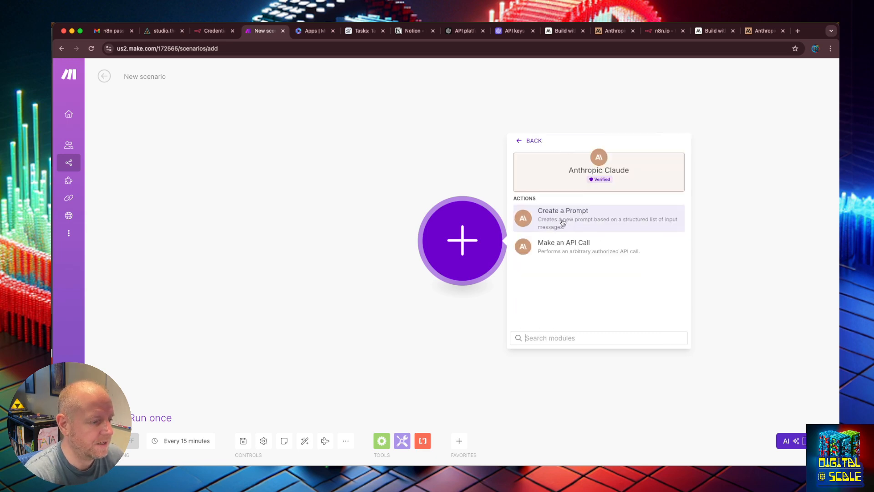
click(572, 242)
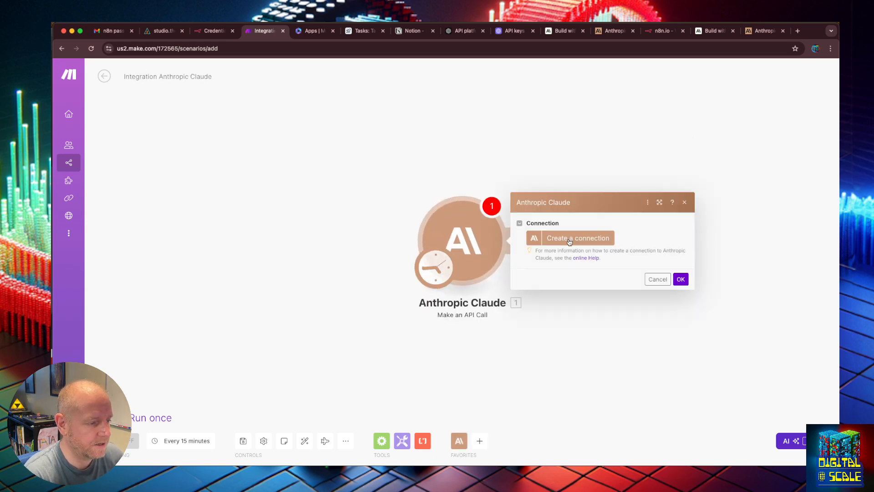
- Create the module's Anthropic Claude connection under its default name with the pasted API key, and accept the module settings
click(572, 239)
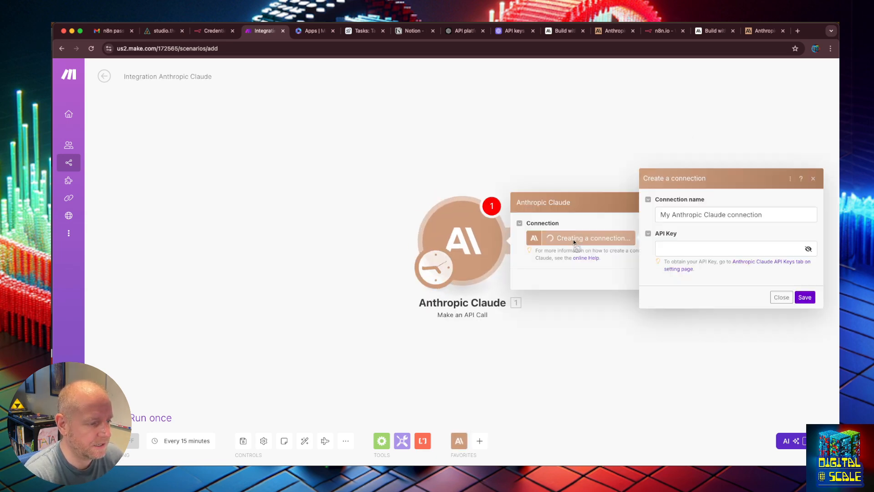
click(727, 245)
key(super+v)
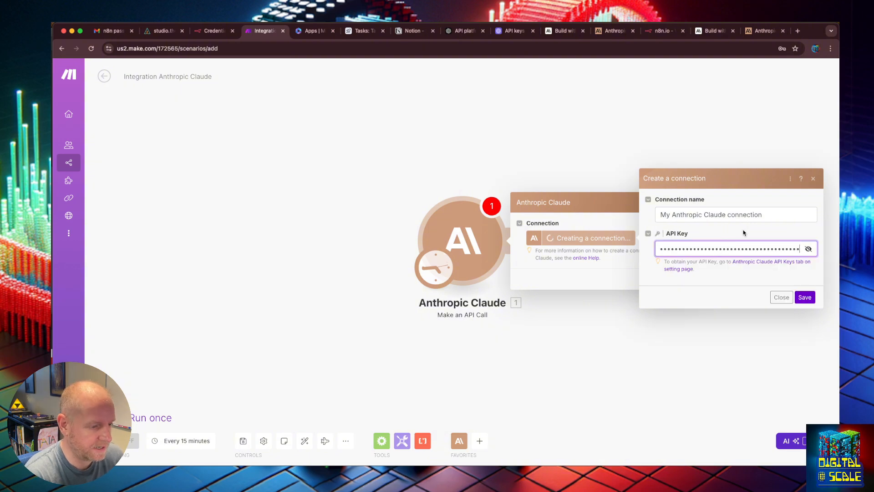
click(775, 210)
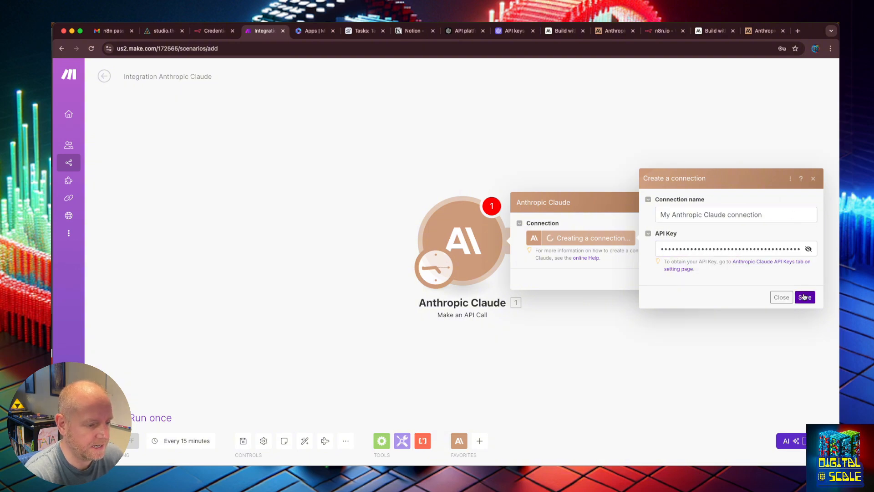
click(805, 297)
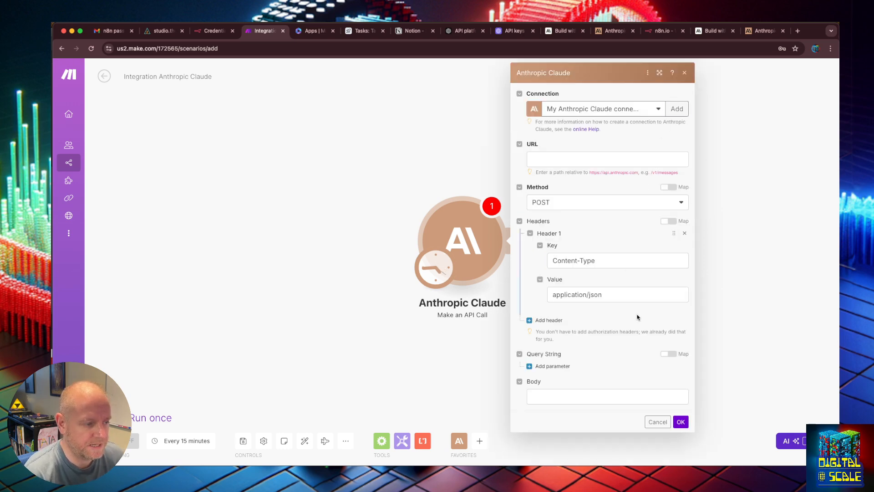
click(681, 423)
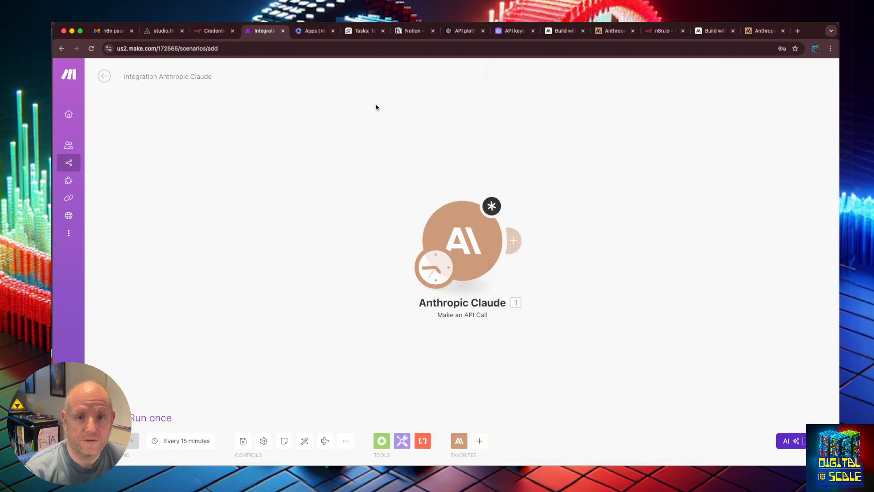
- Switch to n8n and start a new credential for the Anthropic service
click(214, 31)
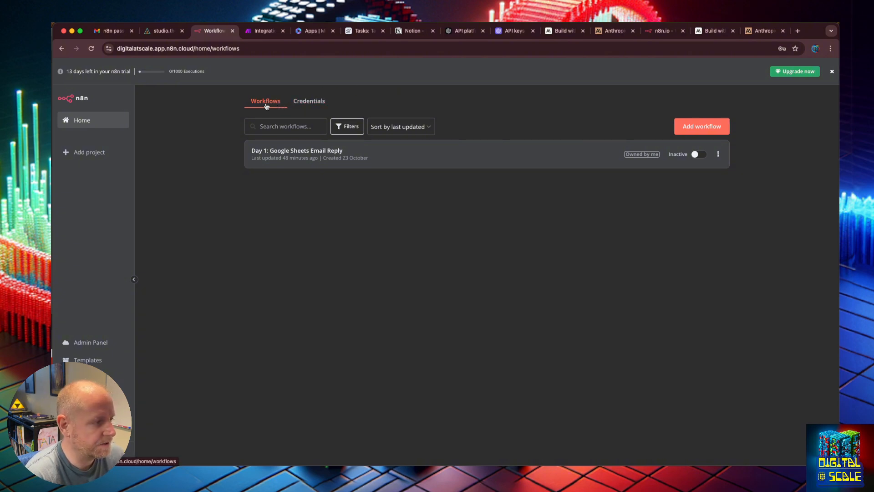
click(310, 102)
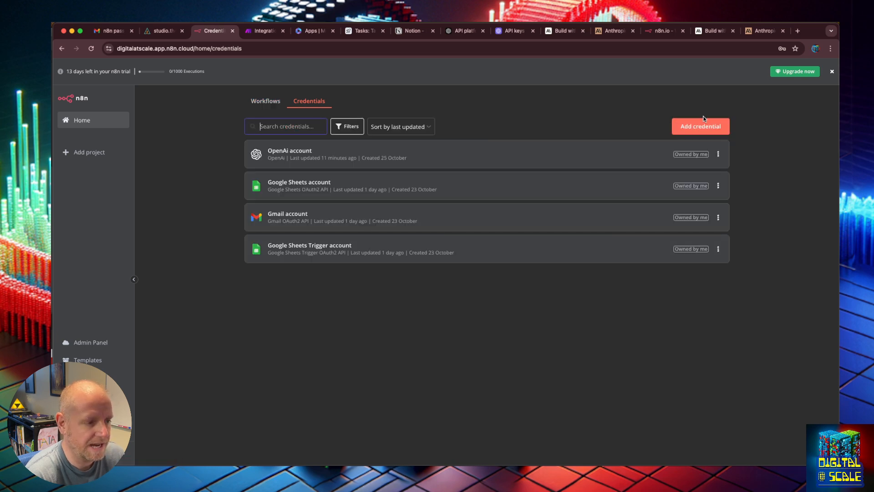
click(704, 120)
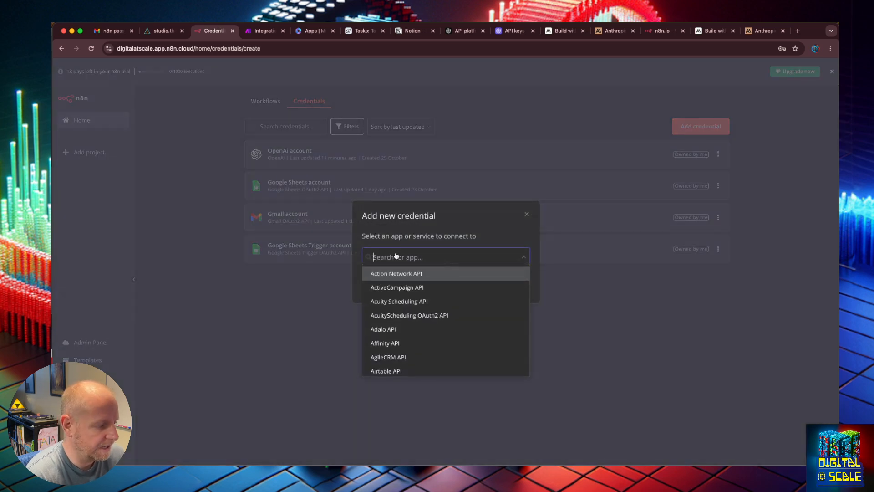
text(anthr)
key(Return)
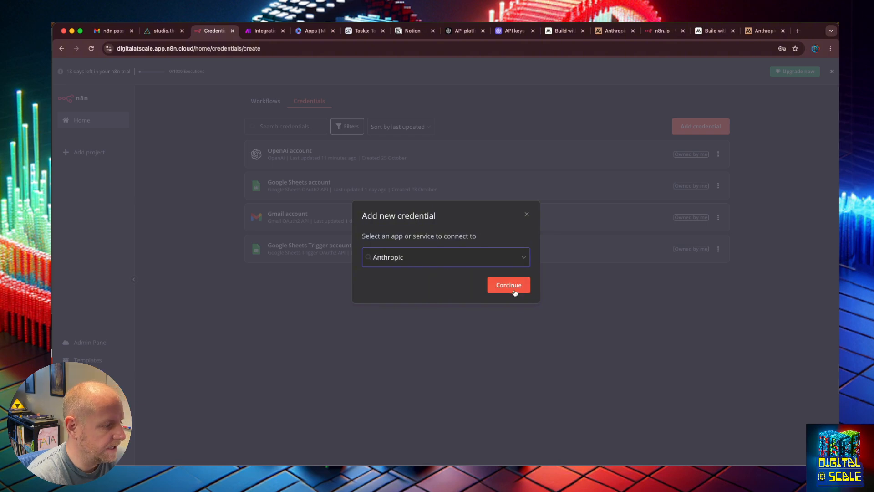
- Paste the Anthropic API key into the new credential, save it under its default name and close it
click(513, 287)
click(366, 212)
key(super+v)
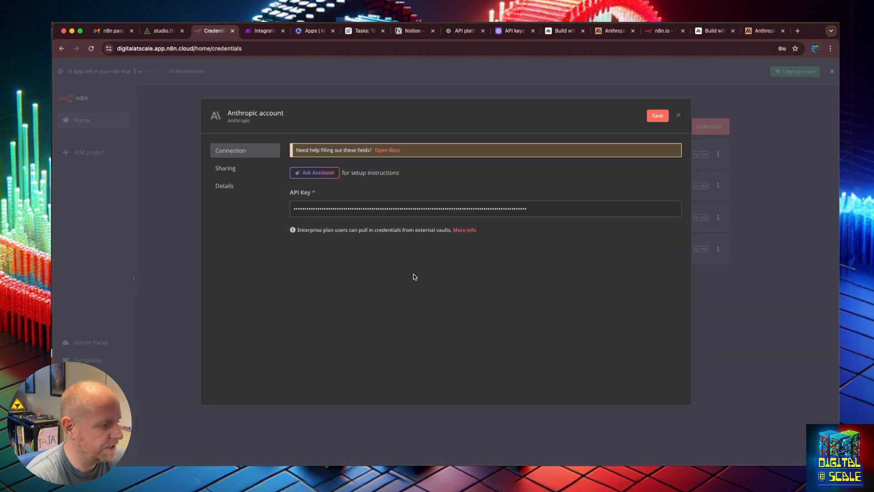
click(658, 115)
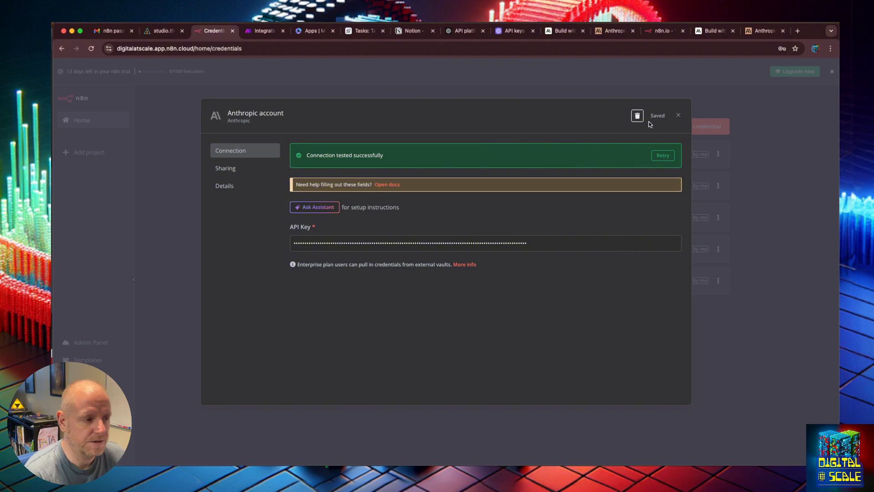
click(678, 117)
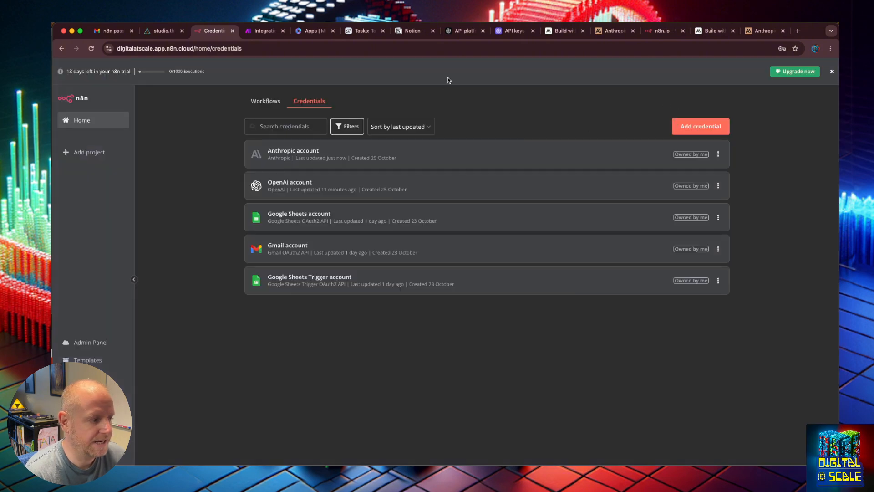
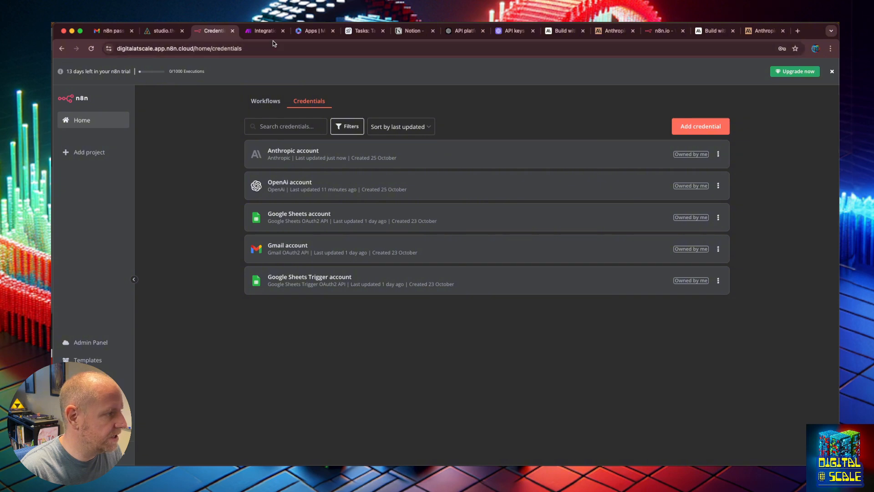
- Open Airtable in a new tab and sign in with the demo Google account
key(super+t)
text(airtable.com)
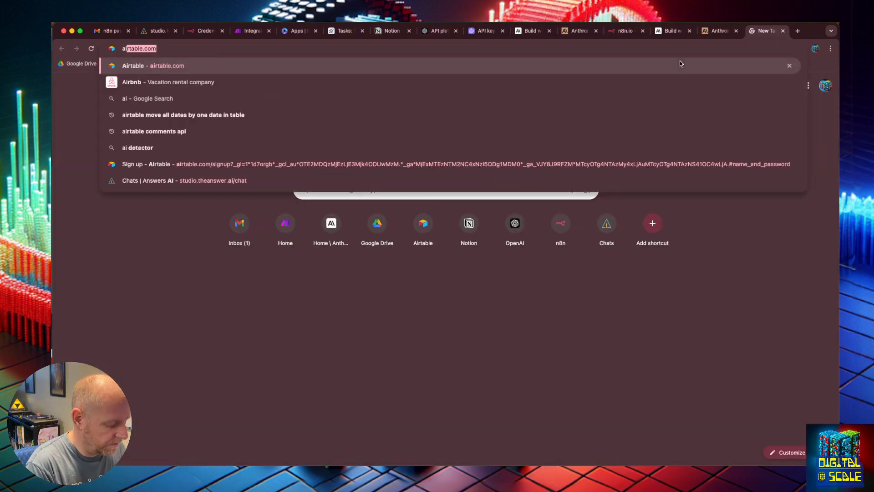
key(Return)
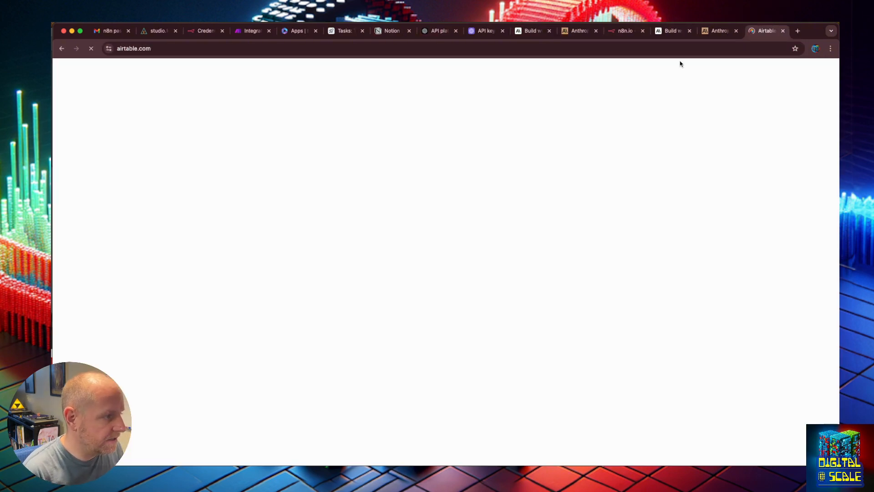
click(333, 32)
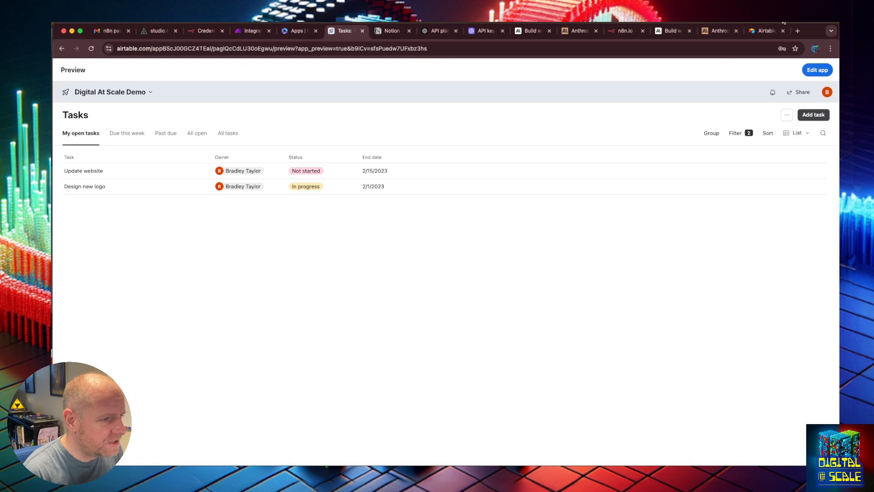
click(765, 30)
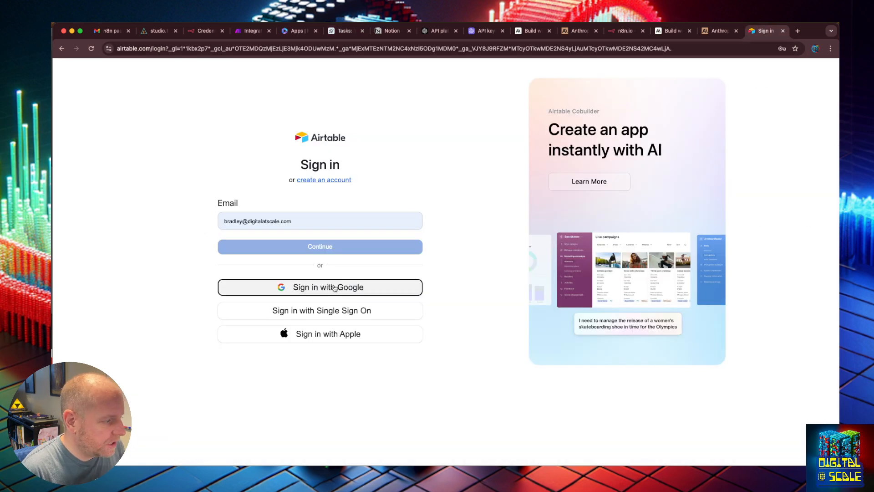
click(335, 288)
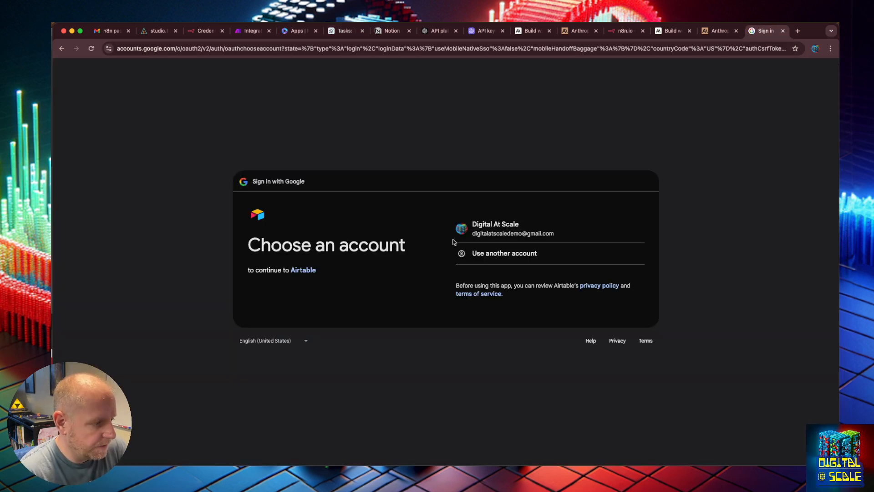
click(477, 226)
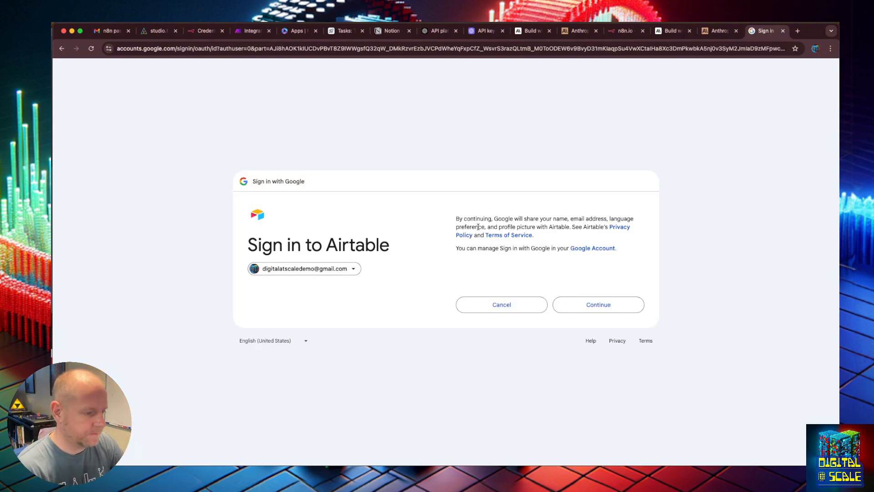
click(575, 308)
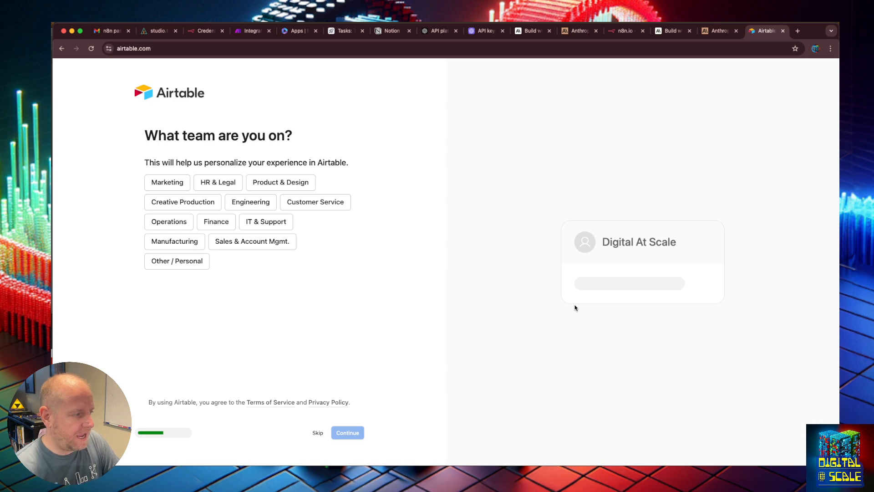
- Complete the Airtable onboarding with Marketing as the team, without inviting collaborators or importing data
click(164, 181)
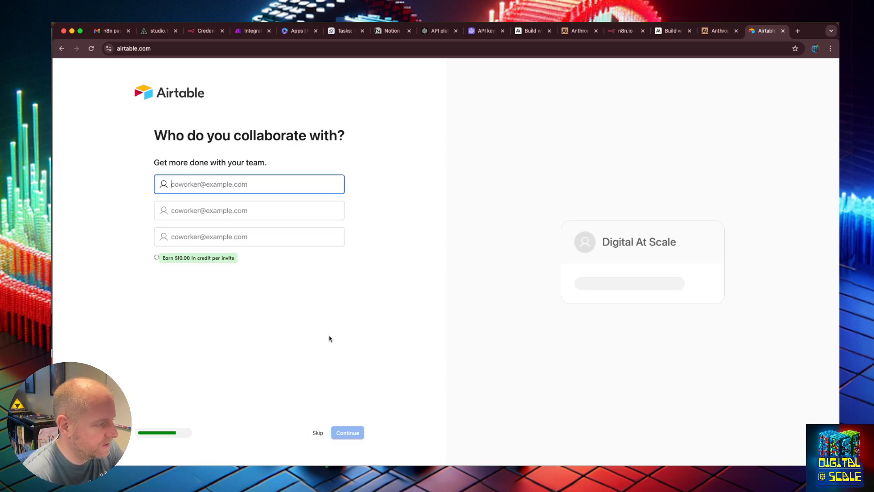
click(318, 432)
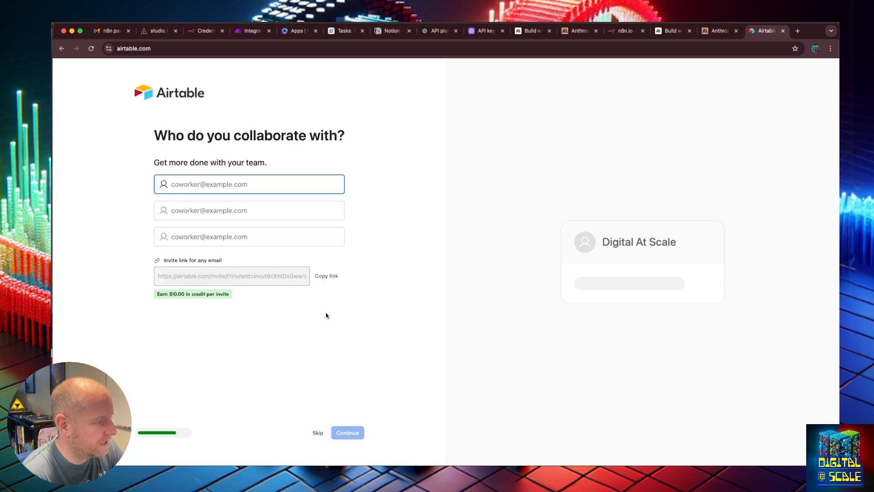
click(317, 433)
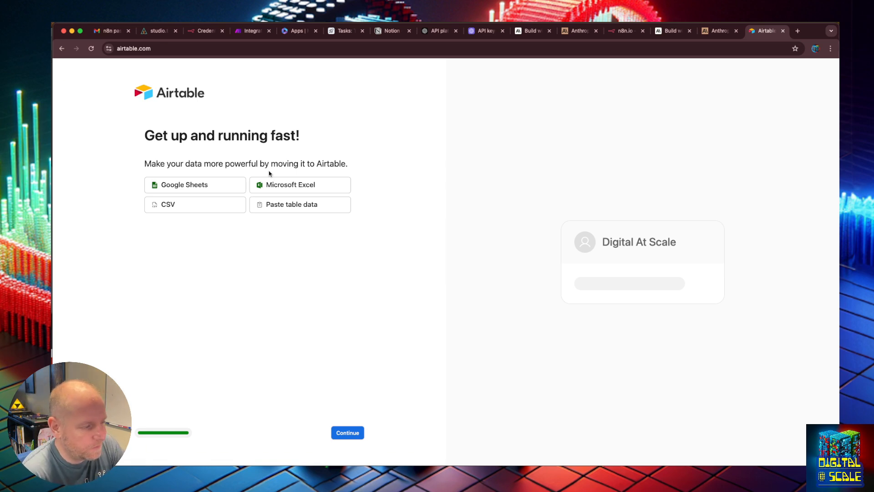
click(348, 433)
- Name the new app Task Management, keeping the default color and icon
triple_click(180, 144)
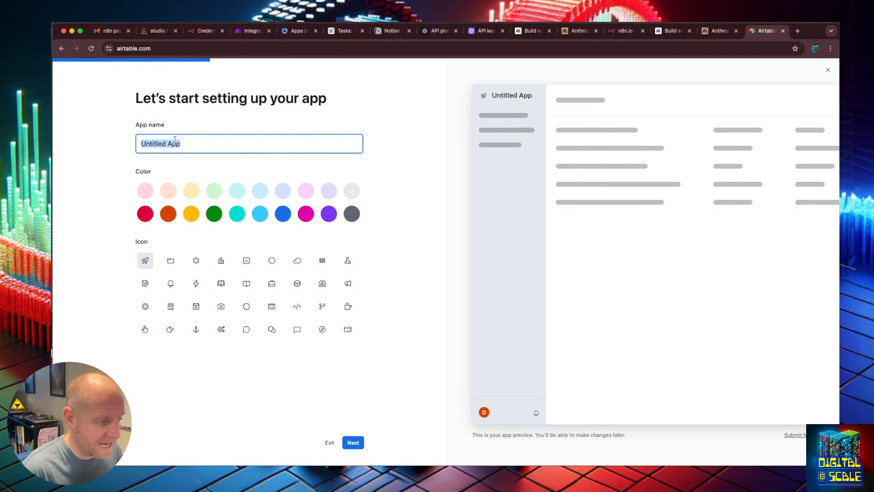
text(Task Management)
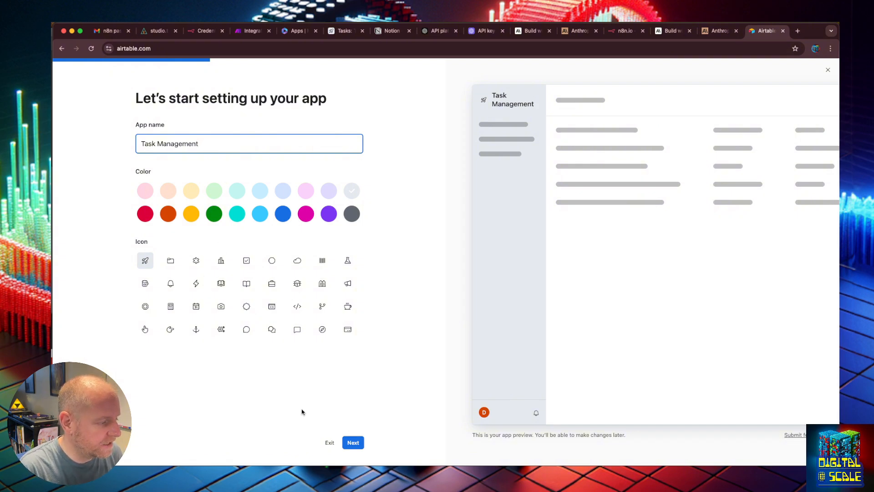
click(359, 444)
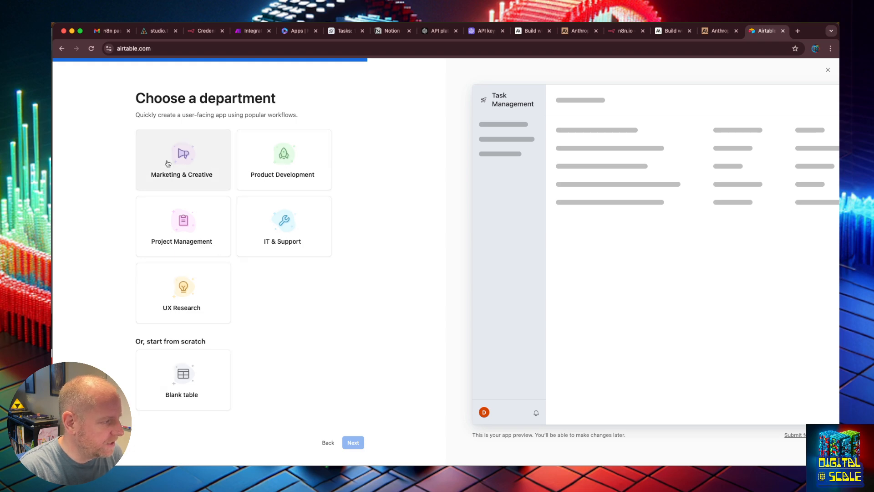
- Choose the Project Management department, include only Tasks and finish setting up the app
click(189, 229)
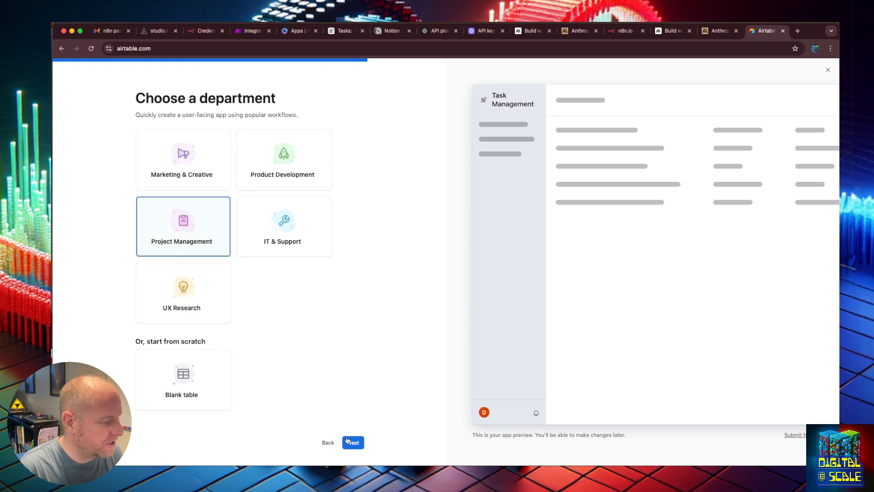
click(353, 442)
click(172, 306)
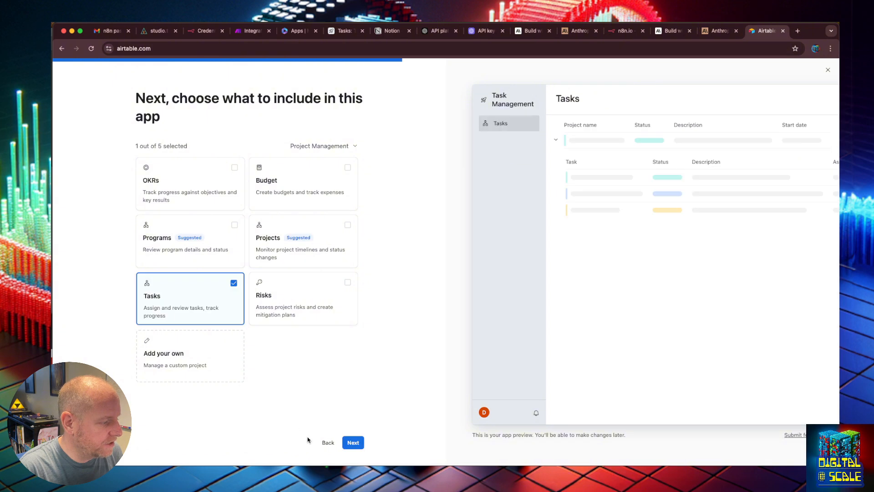
click(359, 443)
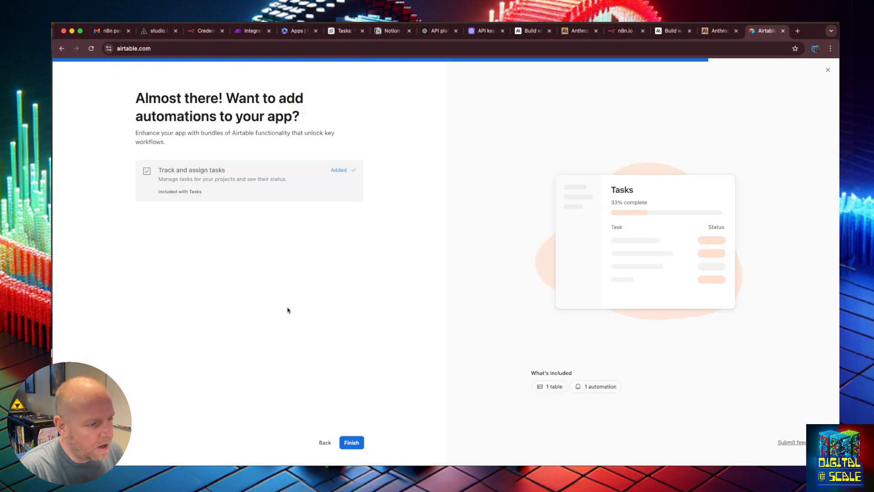
click(353, 442)
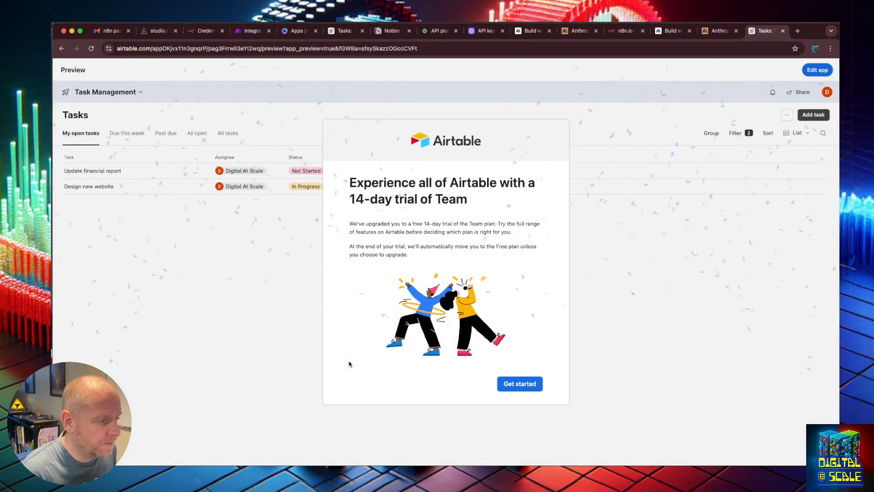
- Accept the Team trial introduction and open the app's Tasks data table in the editor
click(507, 385)
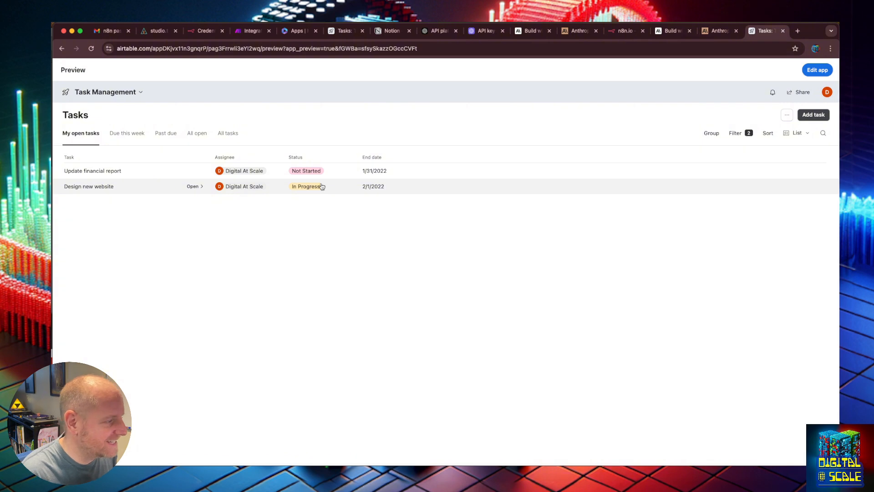
click(807, 71)
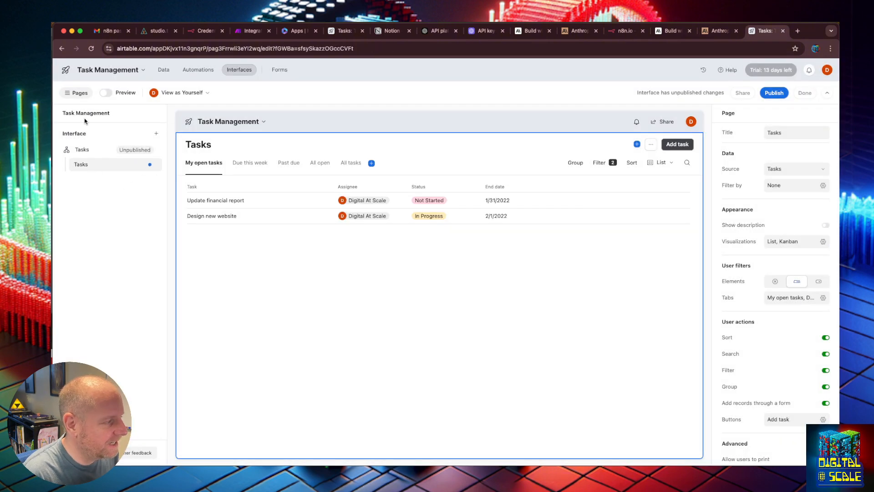
click(161, 75)
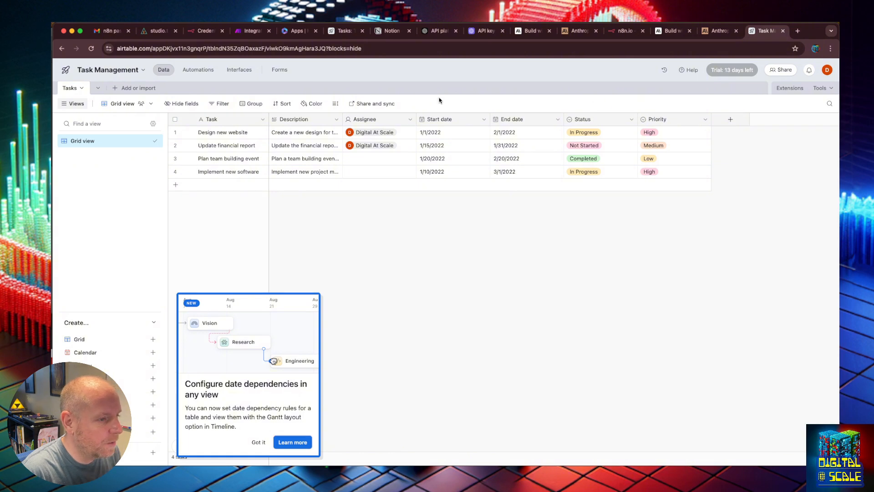
- Go to the personal access tokens page in the account's Builder Hub
click(828, 70)
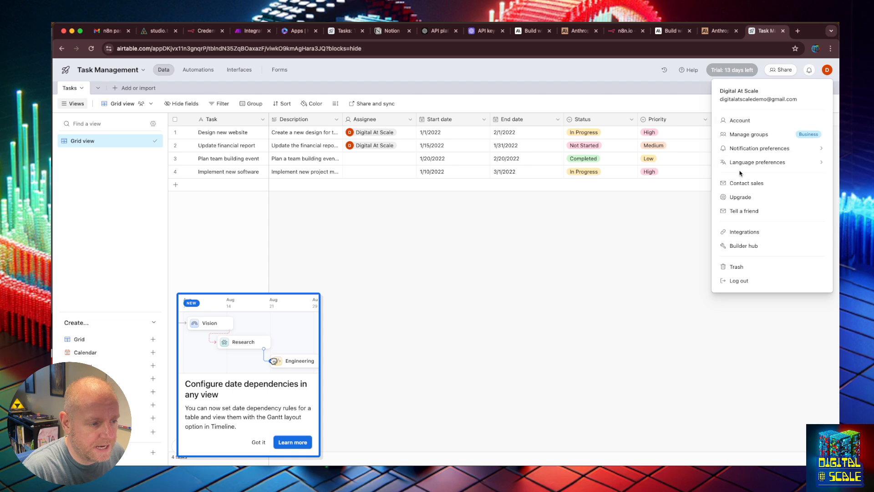
click(746, 246)
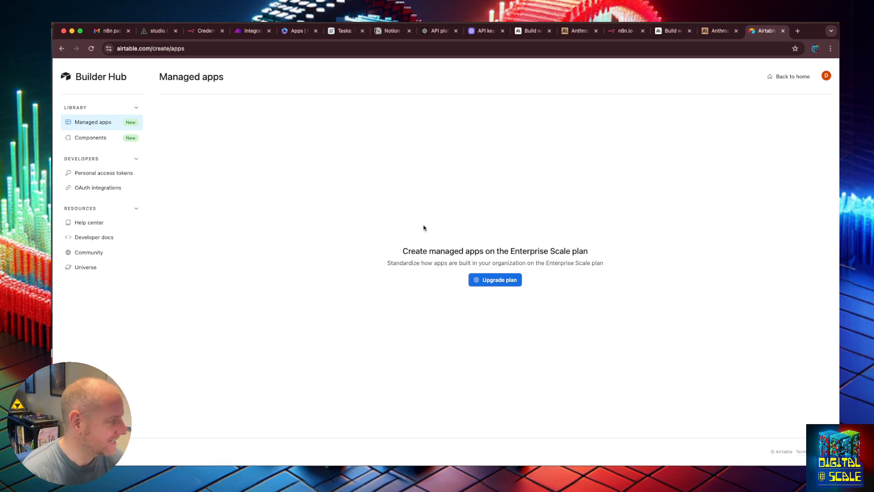
click(99, 173)
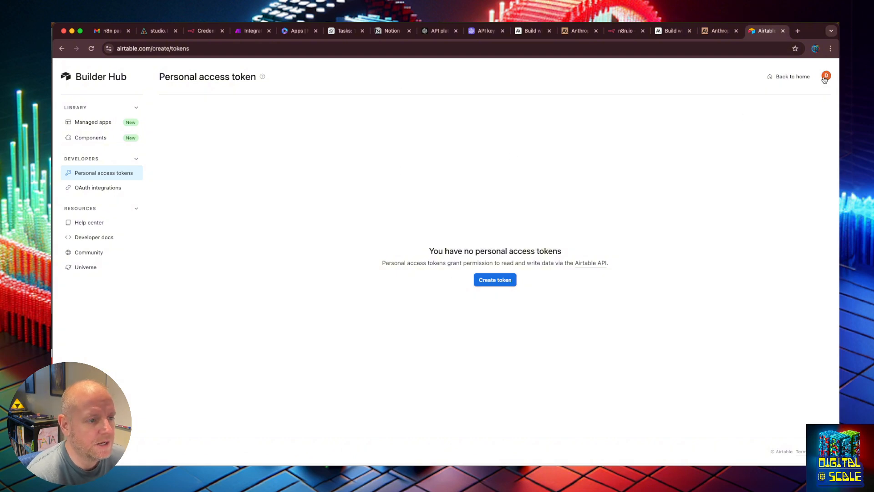
click(826, 77)
click(687, 216)
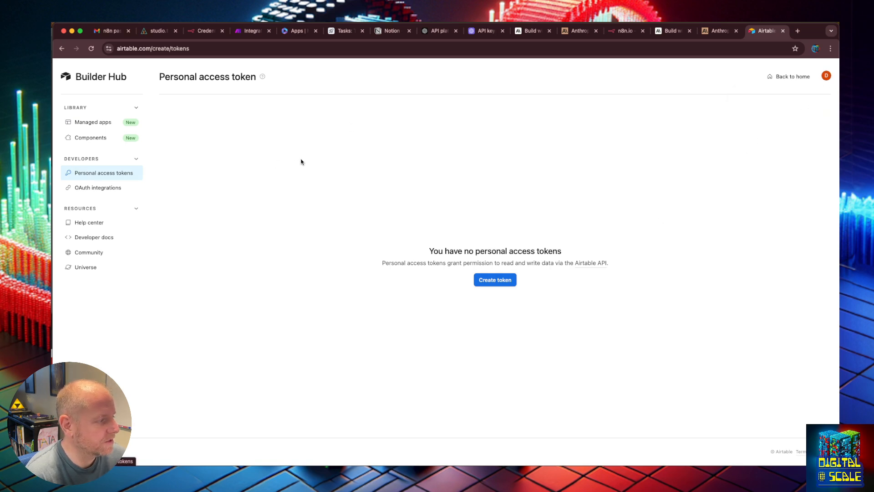
- Start a new personal access token and name it Digital At Scale Demo
click(492, 281)
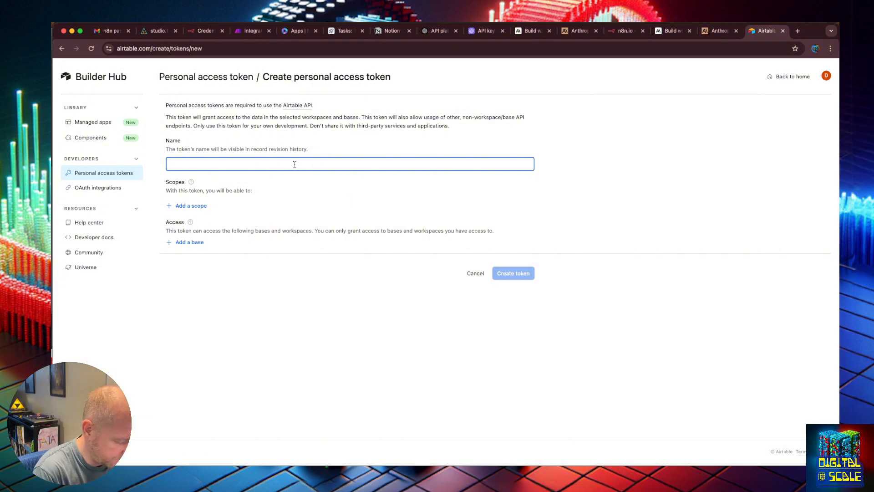
text(Digital At Scale API)
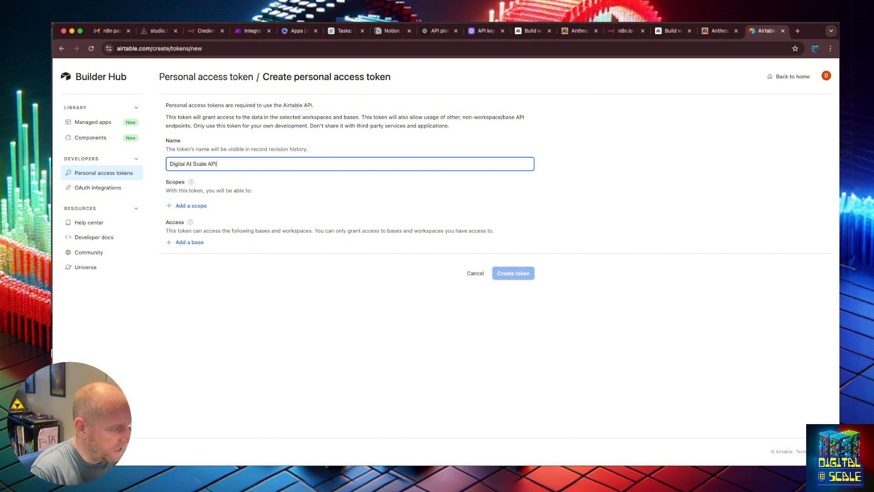
key(BackSpace)
key(BackSpace)
key(BackSpace)
text(Demo)
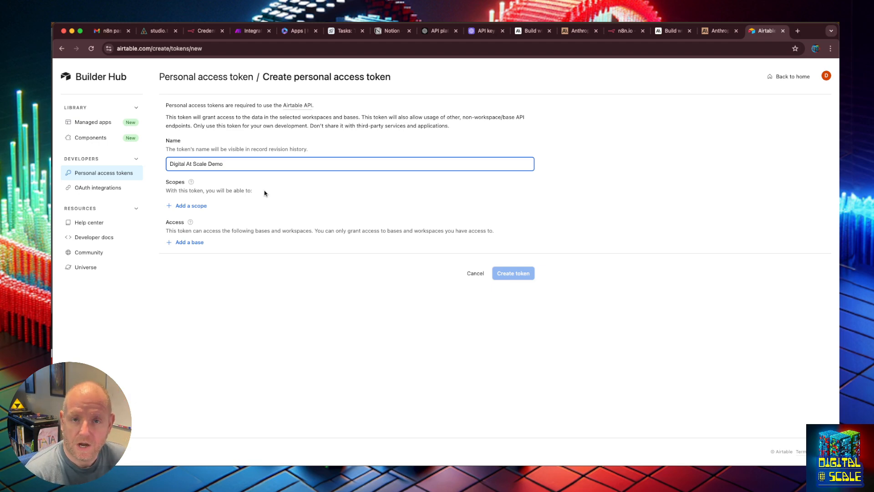
- Look through the available scopes and add data.records:read to the token
click(187, 206)
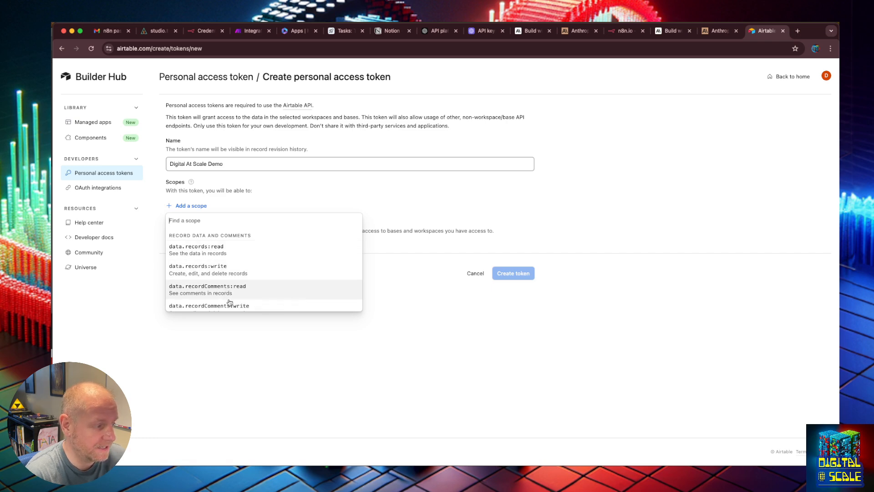
scroll(232, 292, down, 3)
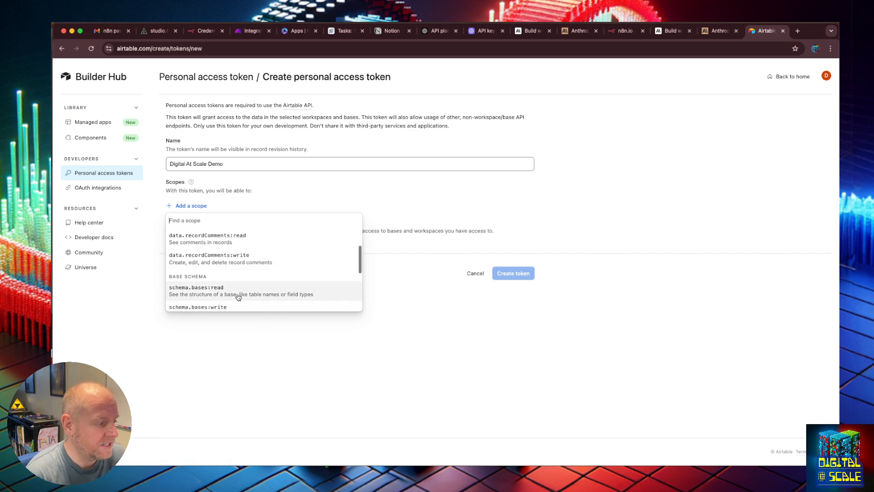
scroll(237, 296, down, 4)
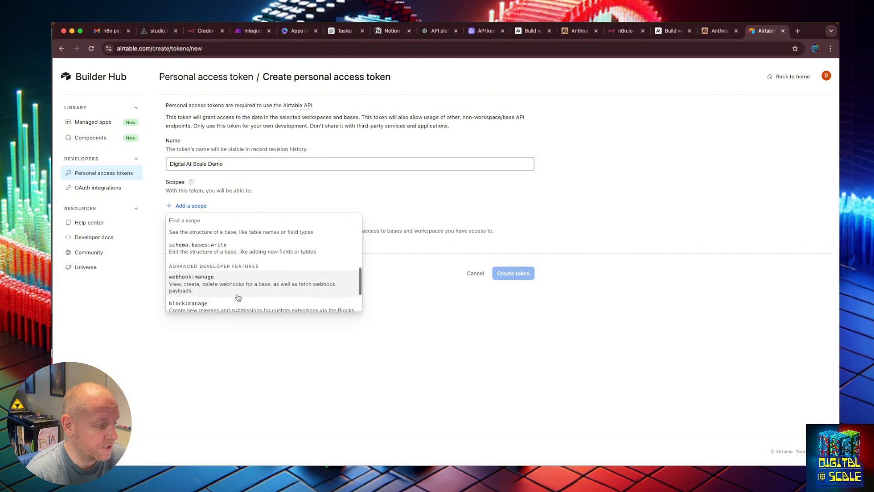
scroll(237, 284, up, 5)
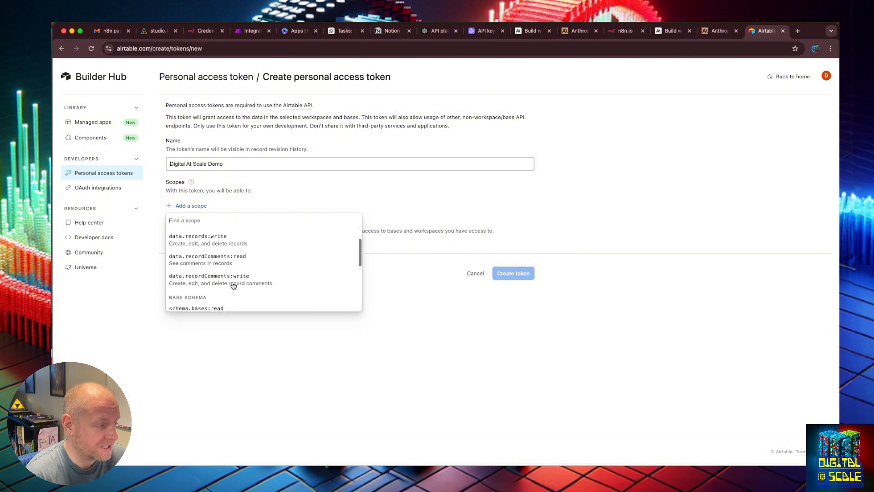
scroll(233, 286, up, 1)
scroll(232, 273, down, 6)
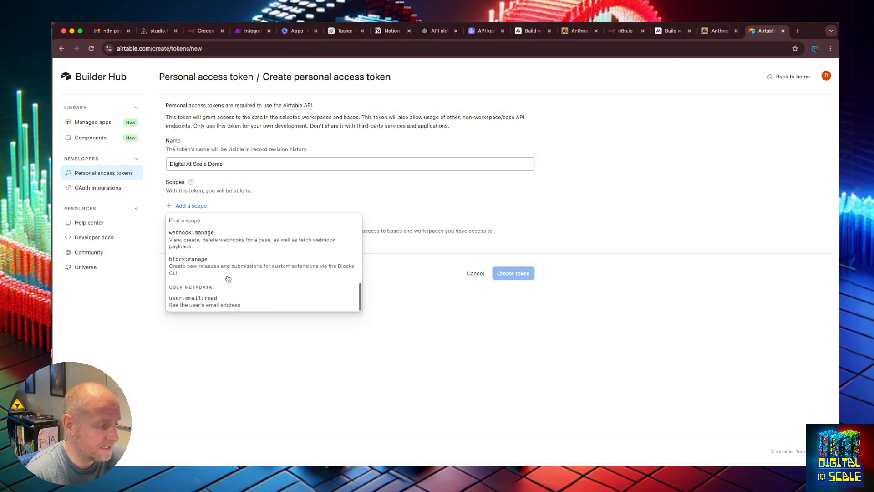
scroll(231, 258, up, 1)
scroll(231, 258, up, 6)
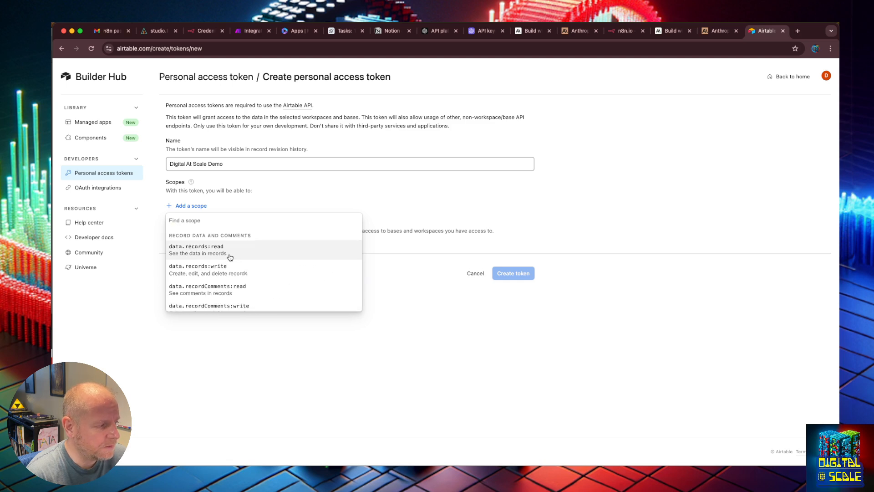
click(228, 256)
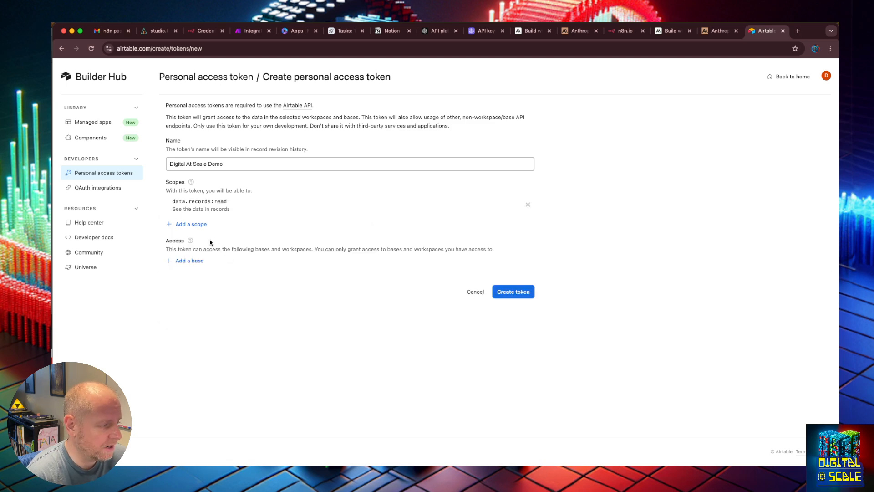
- Add the data.records:write, data.recordComments:read and data.recordComments:write scopes to the token
click(196, 225)
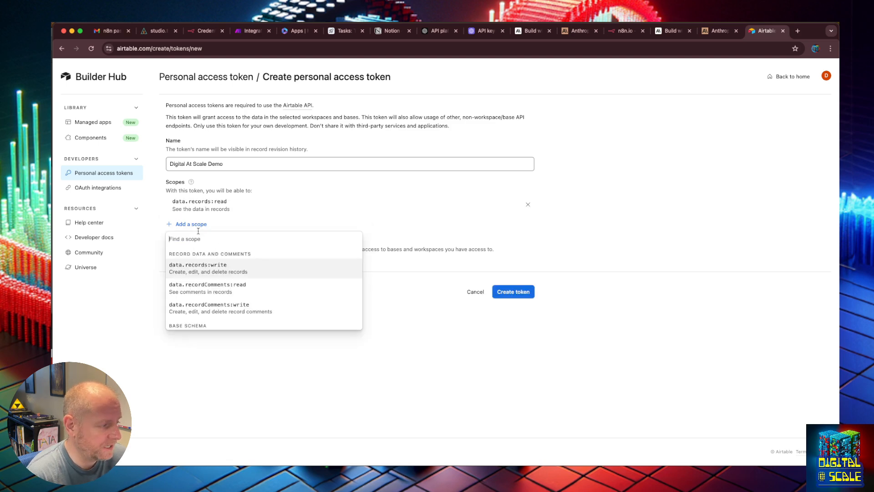
click(206, 264)
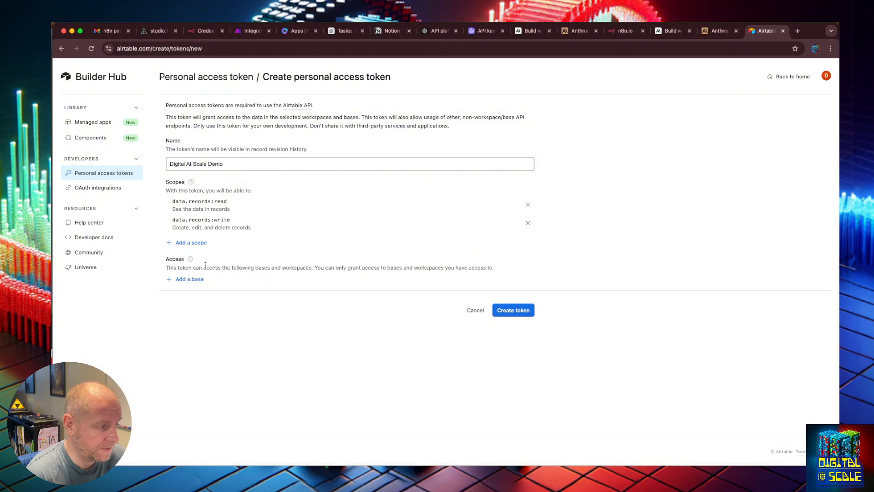
click(204, 243)
click(214, 292)
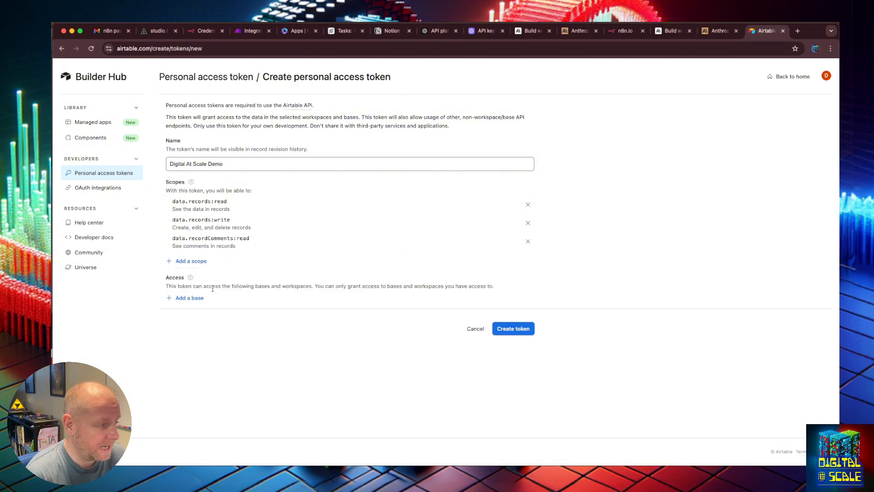
click(205, 263)
click(222, 306)
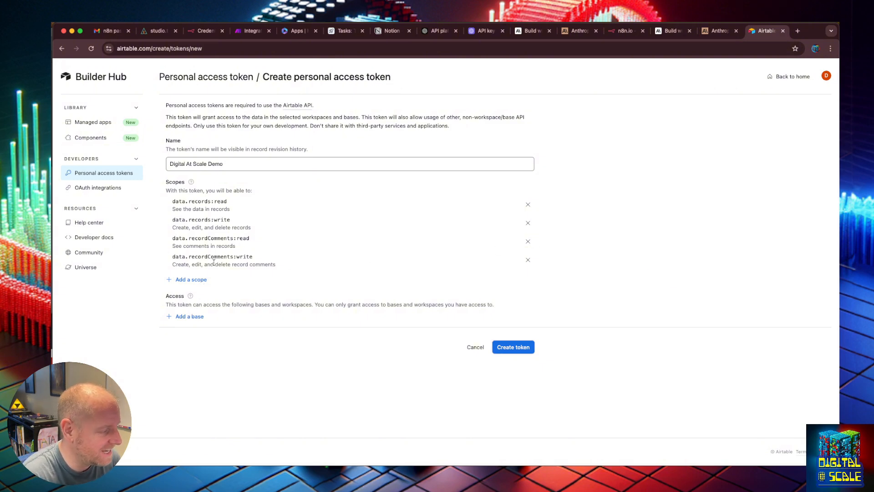
- Look through the remaining scopes and add user.email:read to the token
click(191, 280)
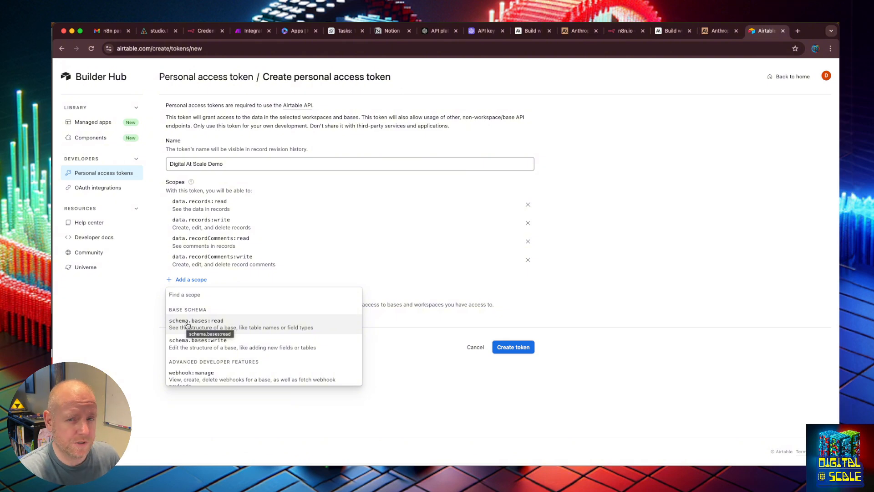
scroll(196, 323, down, 3)
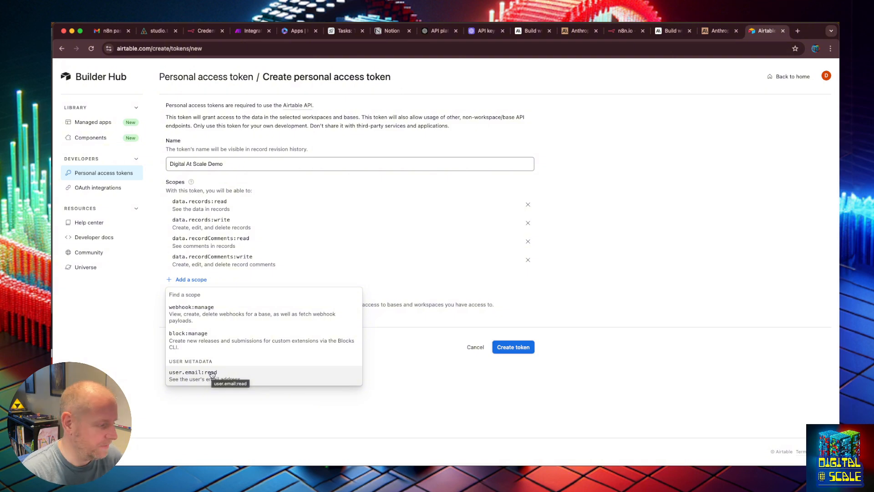
click(211, 374)
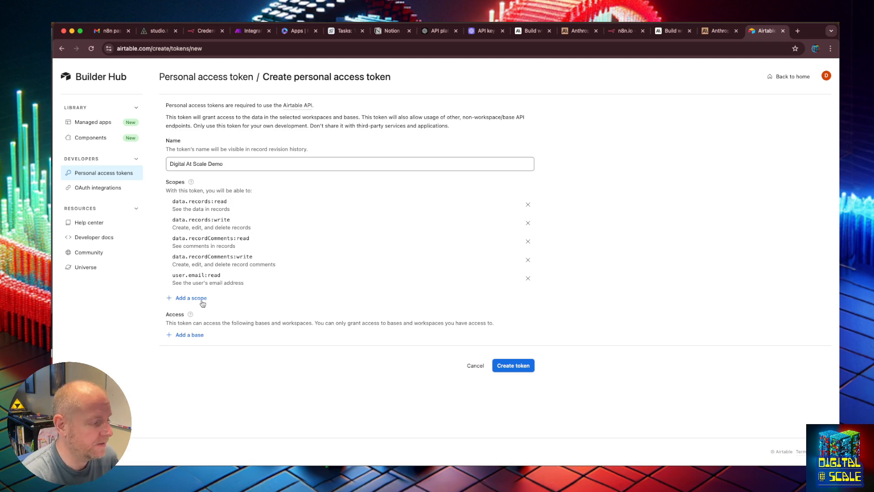
- Grant the token access to all current and future bases in My First Workspace and create the token
click(192, 335)
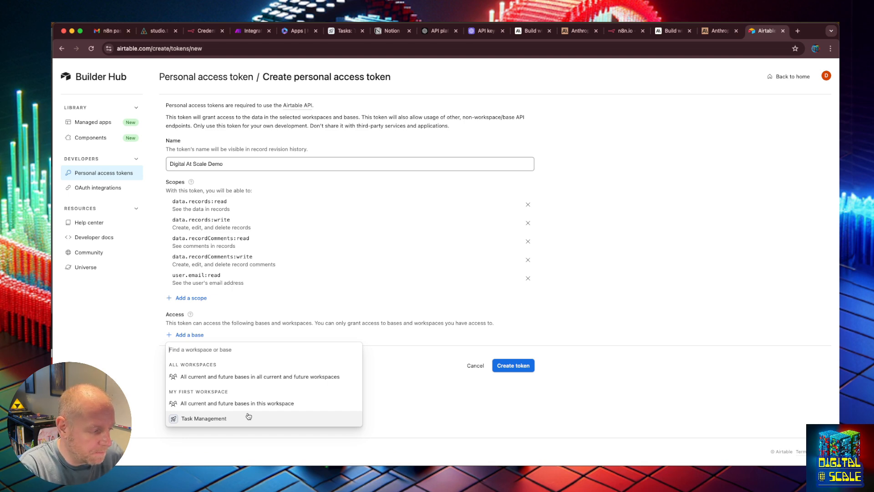
click(277, 403)
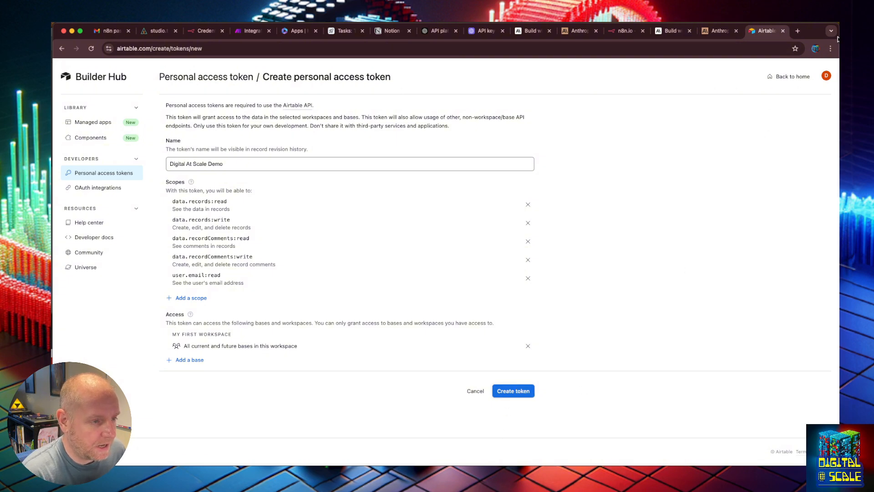
key(super+m)
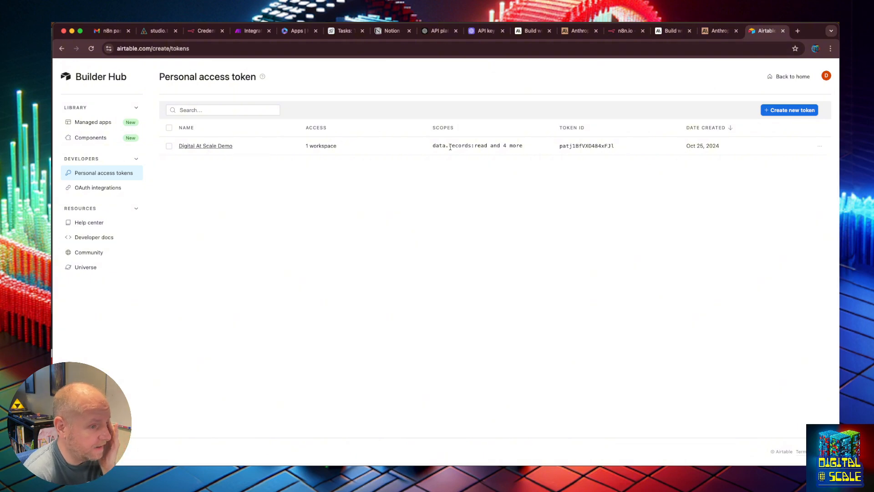
- Review the Digital At Scale Demo token's edit page and actions, and return to the token list
click(203, 146)
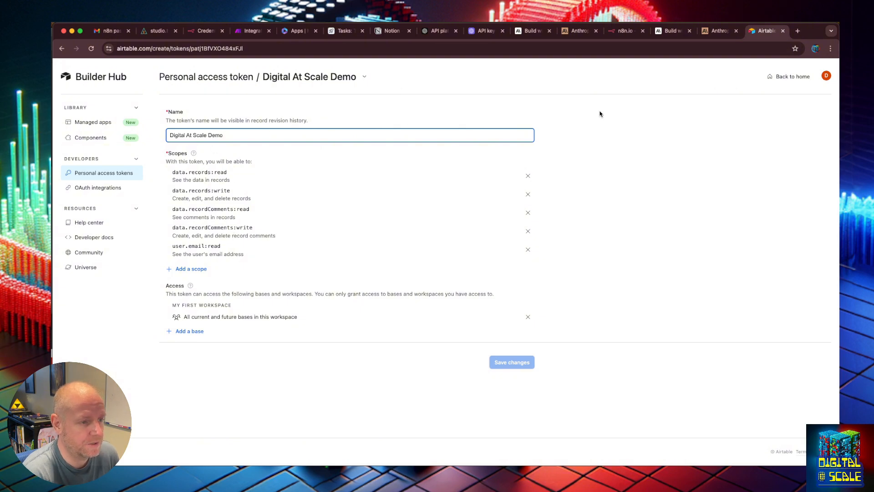
drag(600, 113, 316, 85)
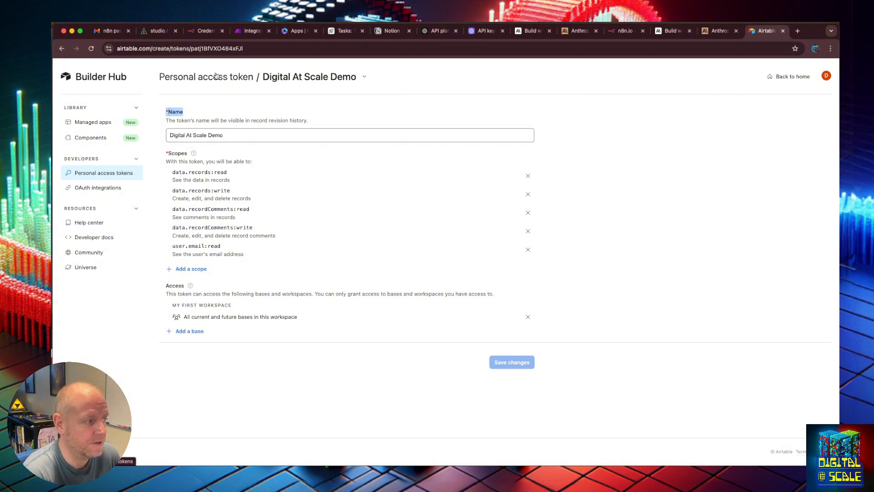
click(216, 76)
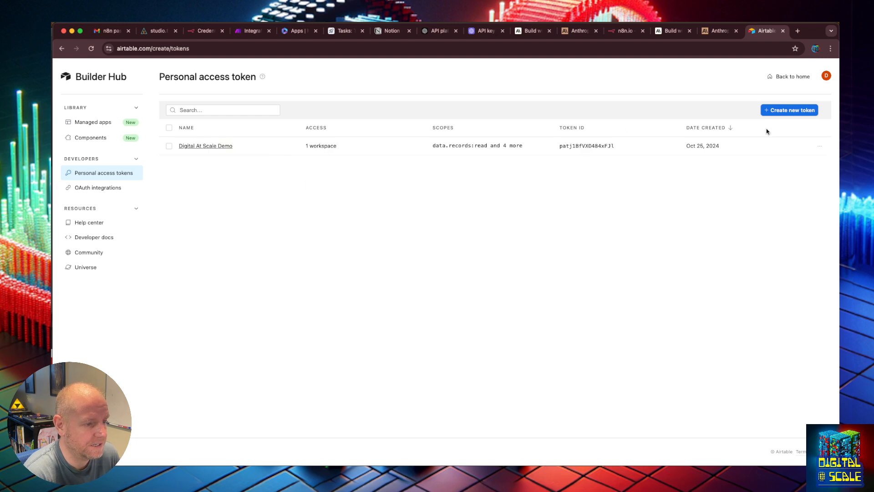
click(820, 147)
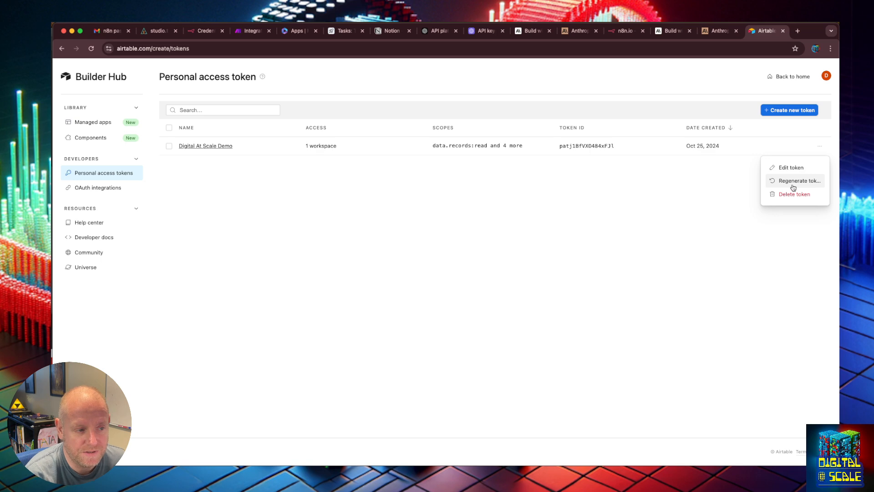
click(802, 168)
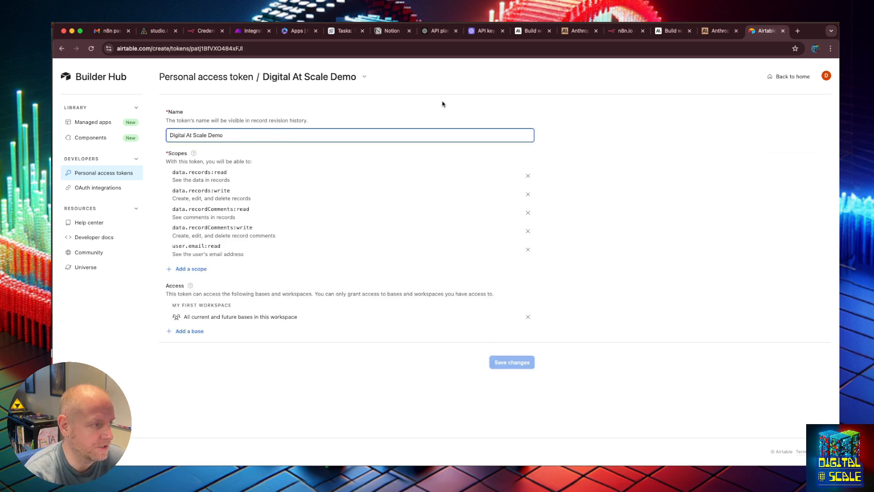
click(208, 79)
click(62, 50)
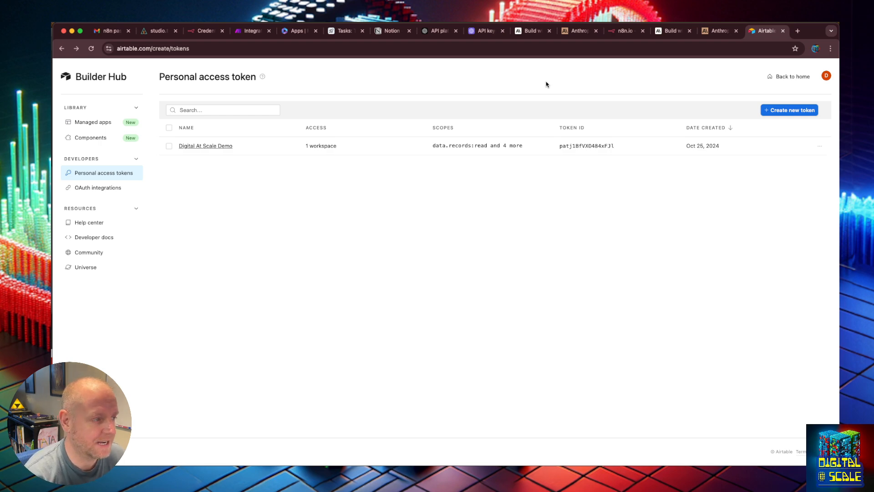
- Switch to AnswerAI and add an Airtable API credential named Digital At Scale Airtable, pasting in the access token
click(151, 31)
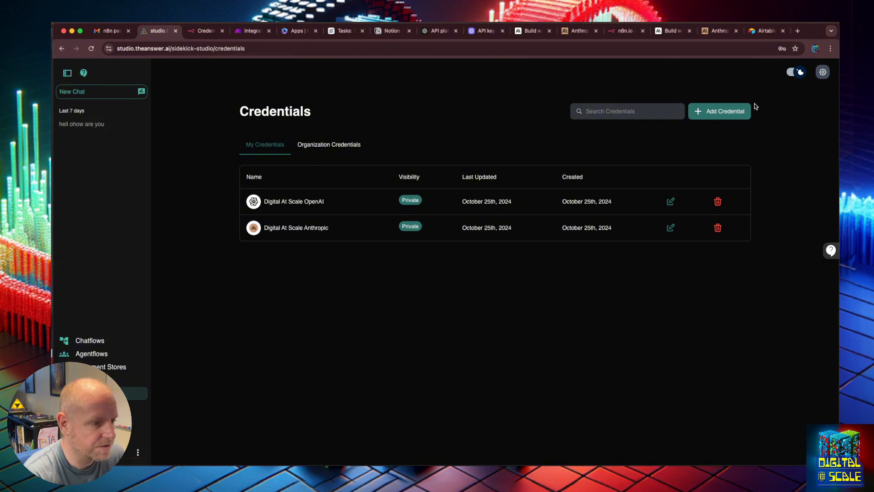
click(739, 111)
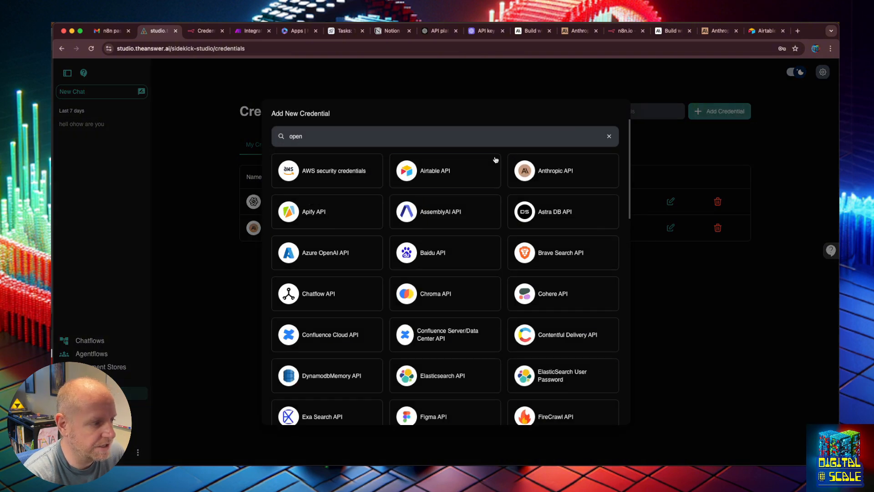
click(447, 174)
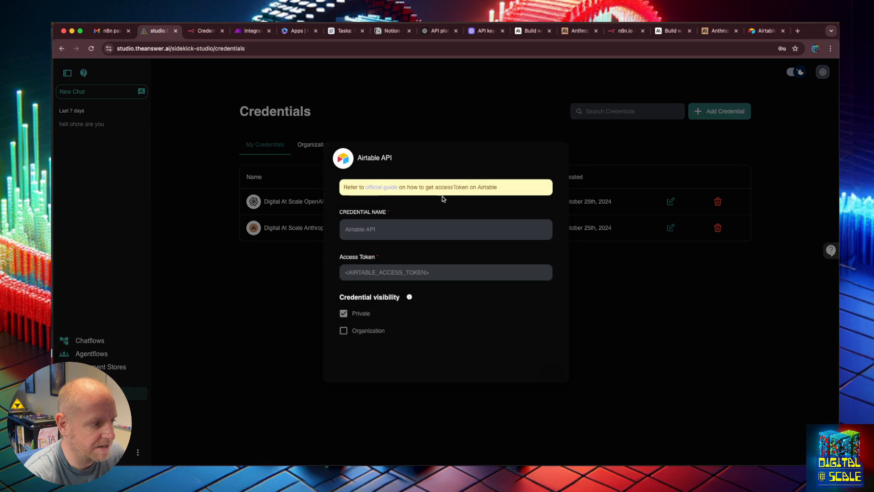
click(433, 228)
text(Digital At Scale Airtable)
key(Tab)
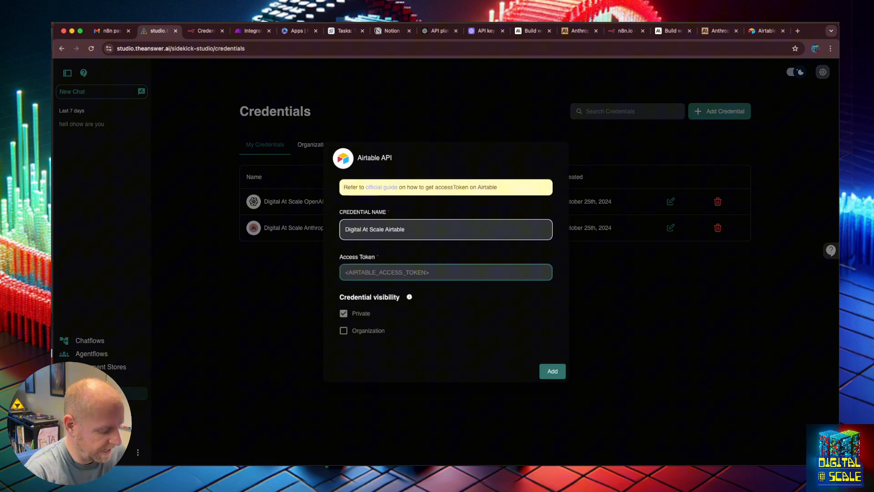
key(super+v)
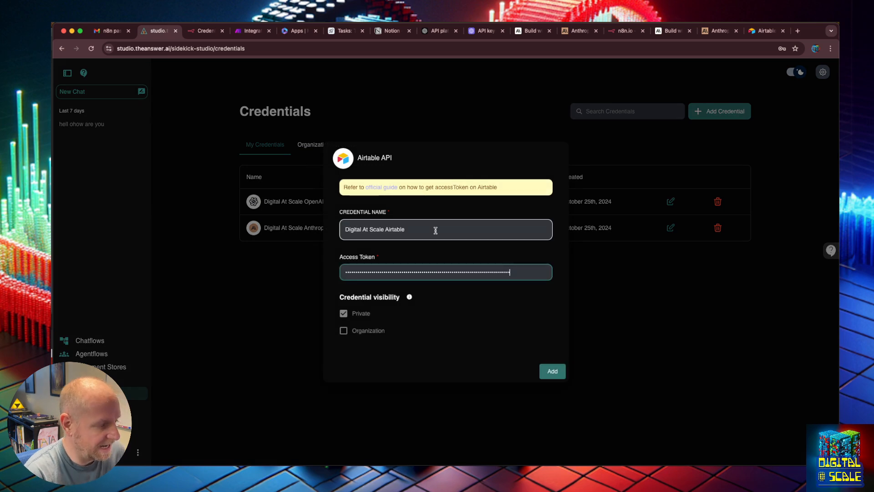
click(552, 371)
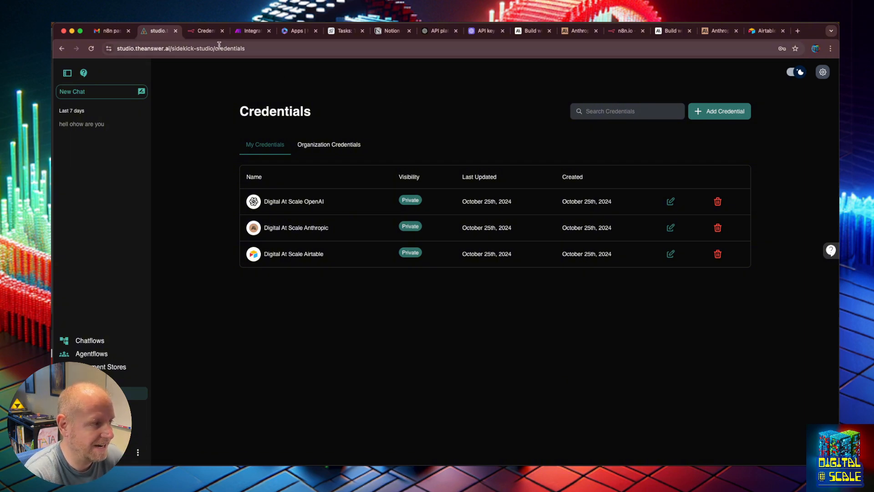
- Switch to Make, leave the Anthropic Claude scenario and create a new scenario
click(252, 30)
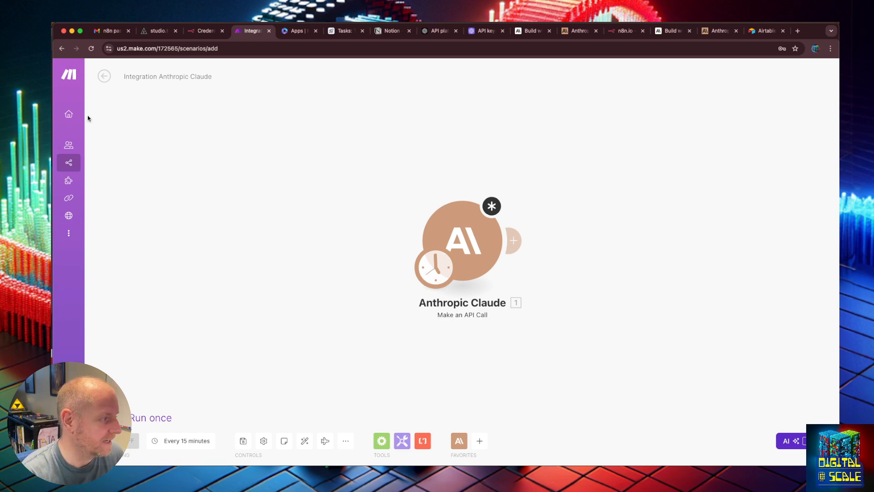
click(67, 115)
click(466, 135)
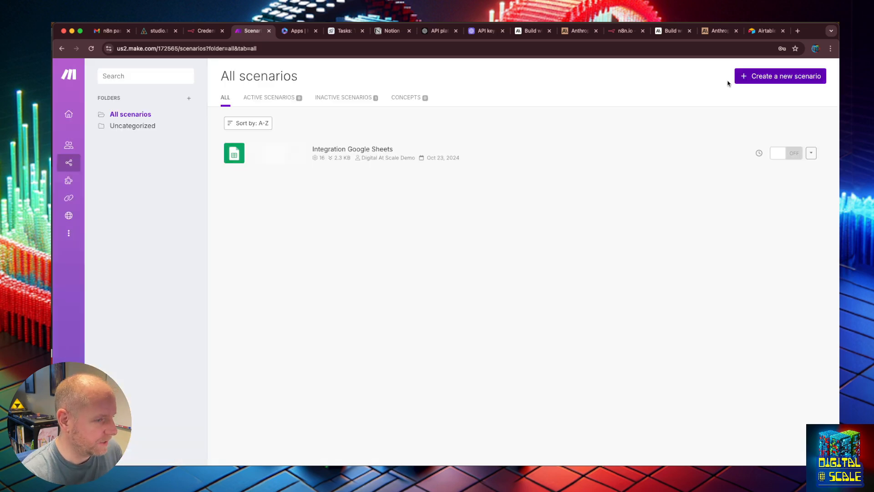
click(777, 79)
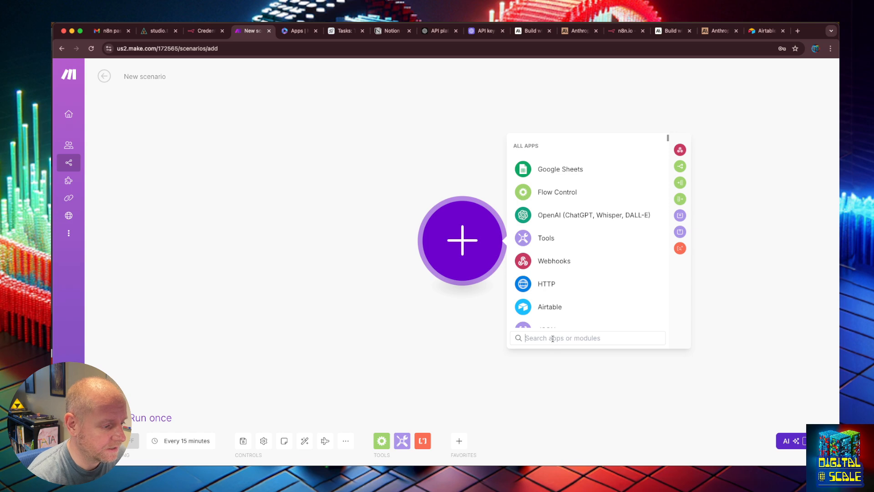
- Find the Airtable app and add its Search Records module to the scenario
text(Airt)
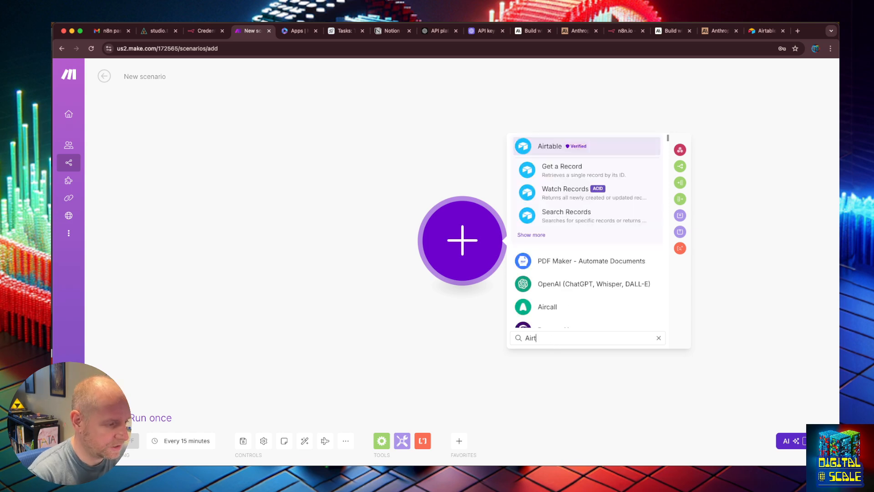
click(578, 149)
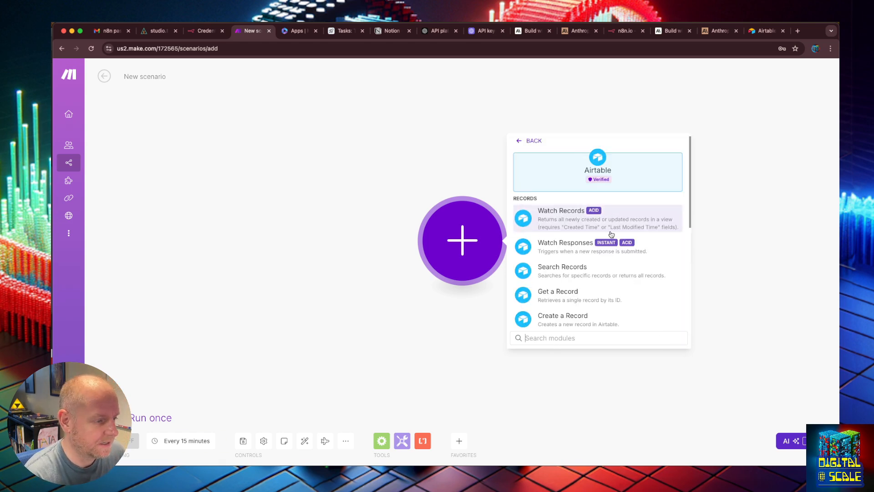
click(604, 275)
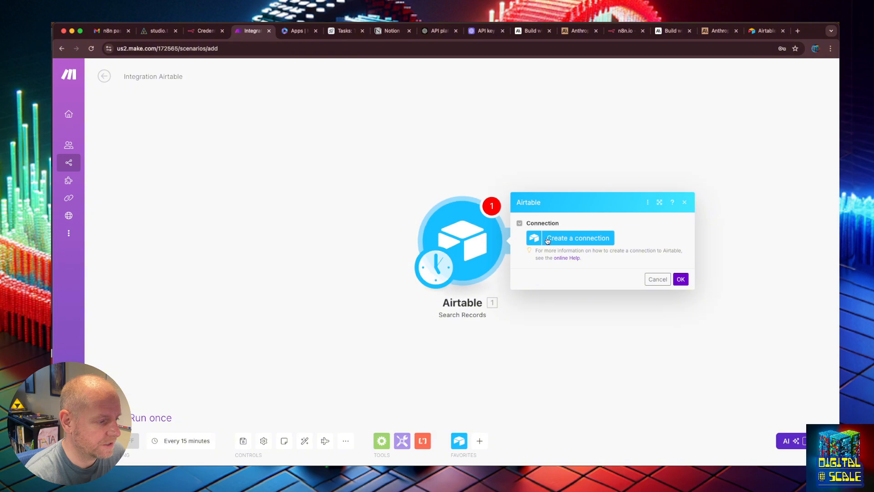
- Start a new Airtable connection of type Airtable Token or Key with Personal Access Token as the token type
click(548, 238)
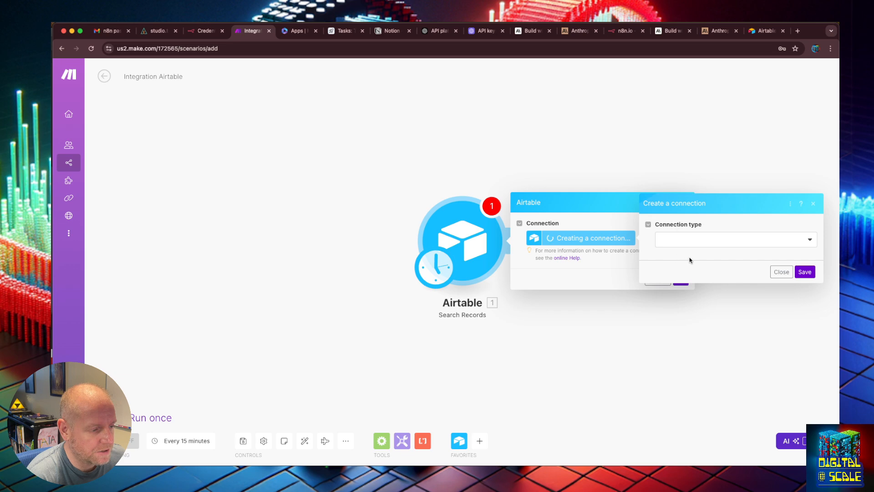
click(709, 244)
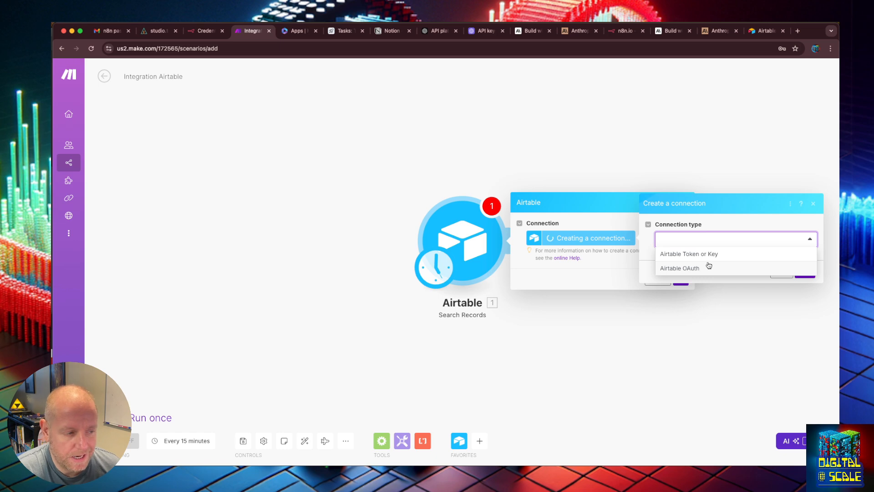
click(713, 253)
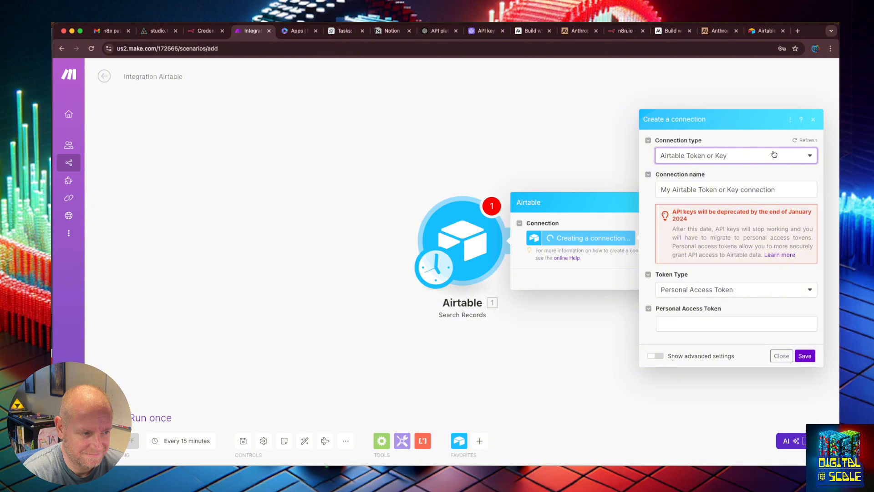
click(742, 169)
click(742, 169)
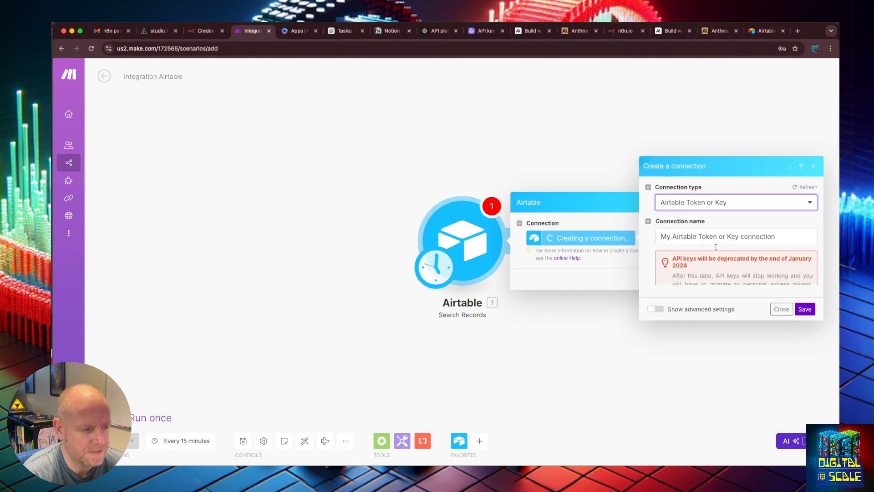
click(720, 291)
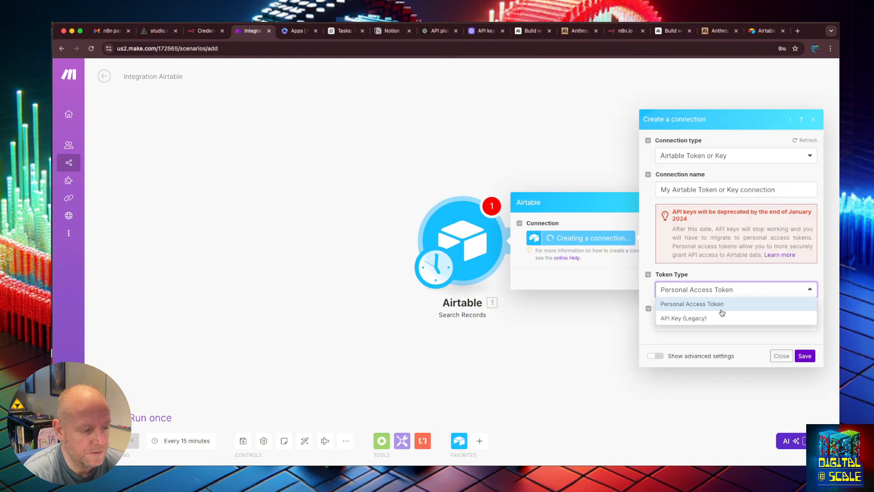
click(722, 303)
- Paste the Airtable personal access token into the new connection's token field
click(721, 324)
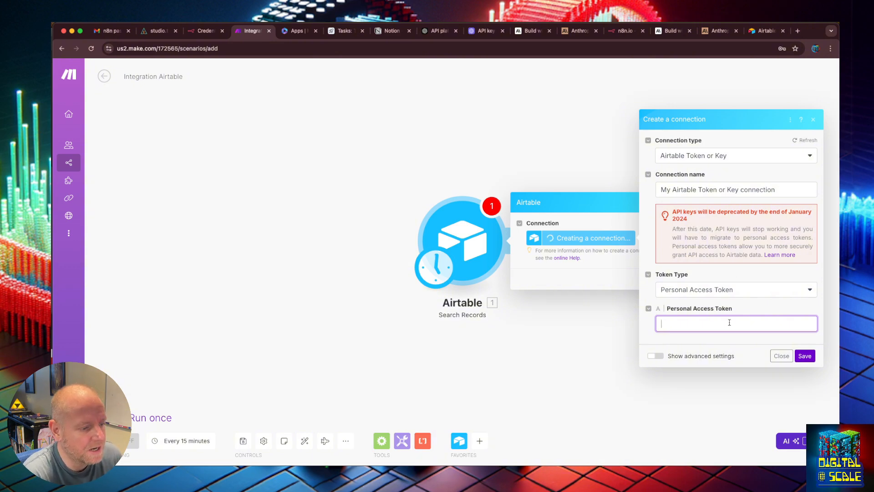
key(super+v)
key(super+s)
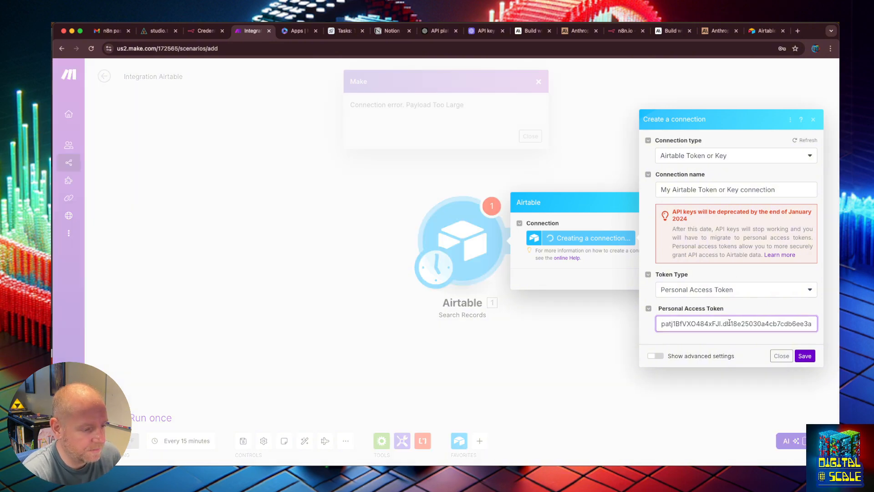
key(Escape)
click(690, 327)
key(super+z)
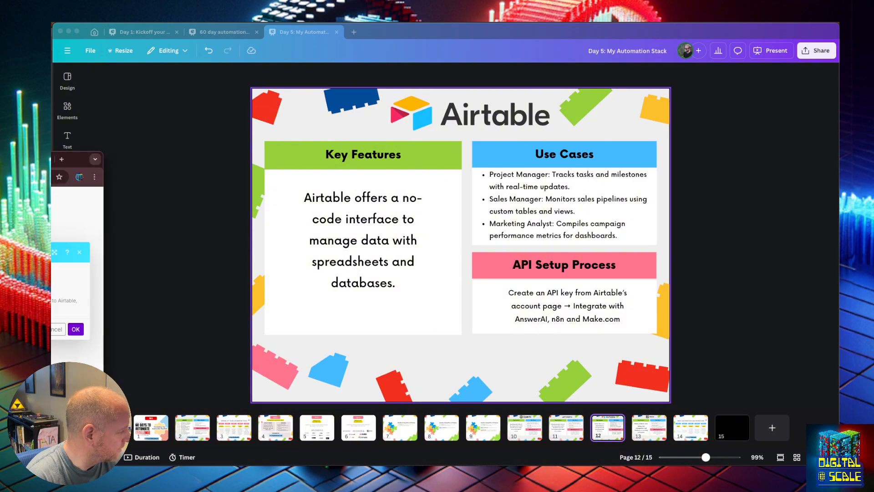
- Search the web for the 403 error reported while creating the Airtable connection in Make
drag(76, 163, 549, 202)
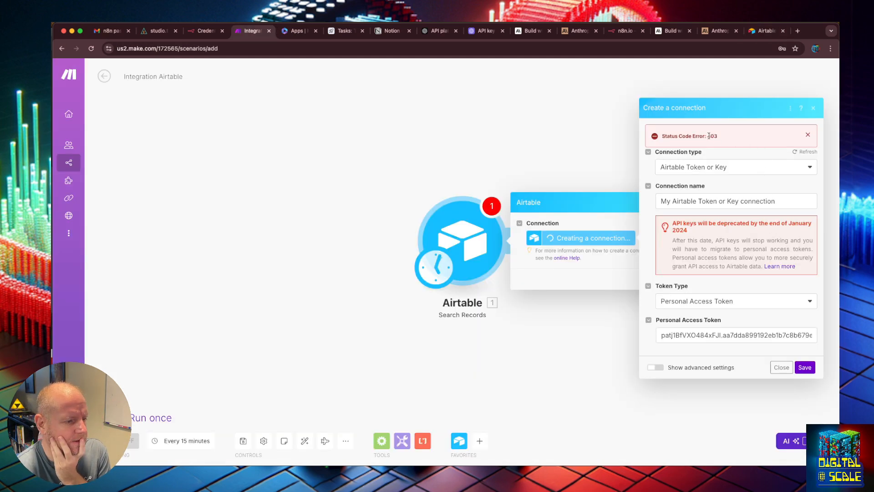
drag(708, 136, 718, 137)
key(super+c)
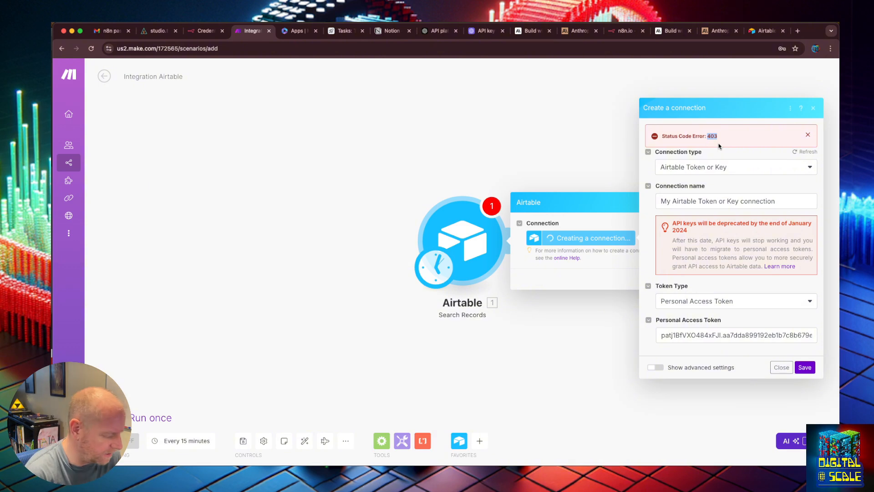
key(super+t)
key(super+v)
key(Down)
key(Return)
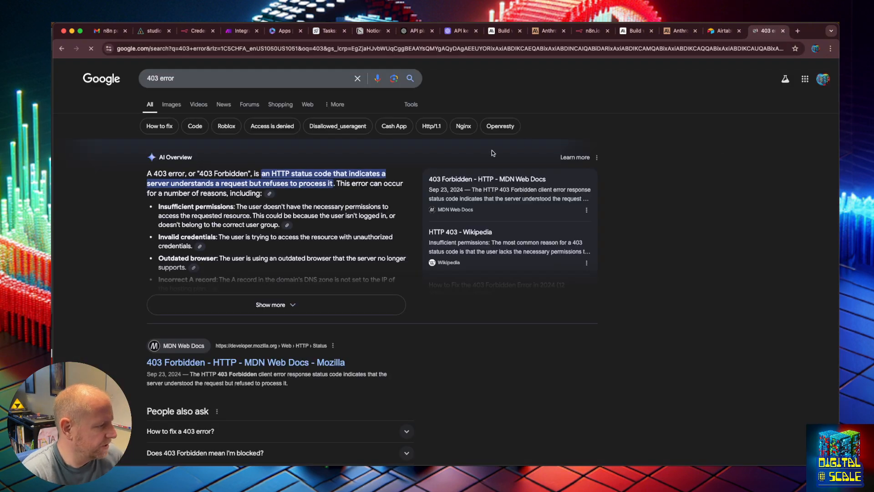
- Switch to Airtable, open the Digital At Scale Demo token for editing and add the schema.bases:read and schema.bases:write scopes
click(737, 27)
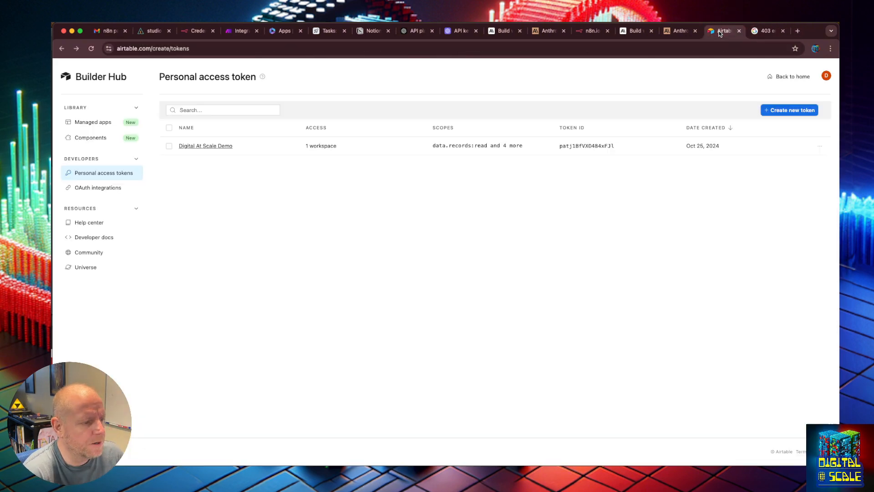
click(819, 147)
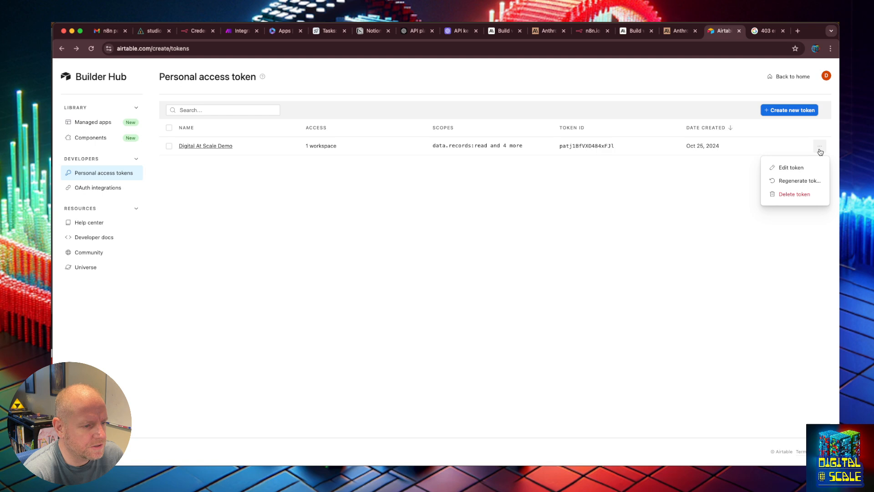
click(788, 167)
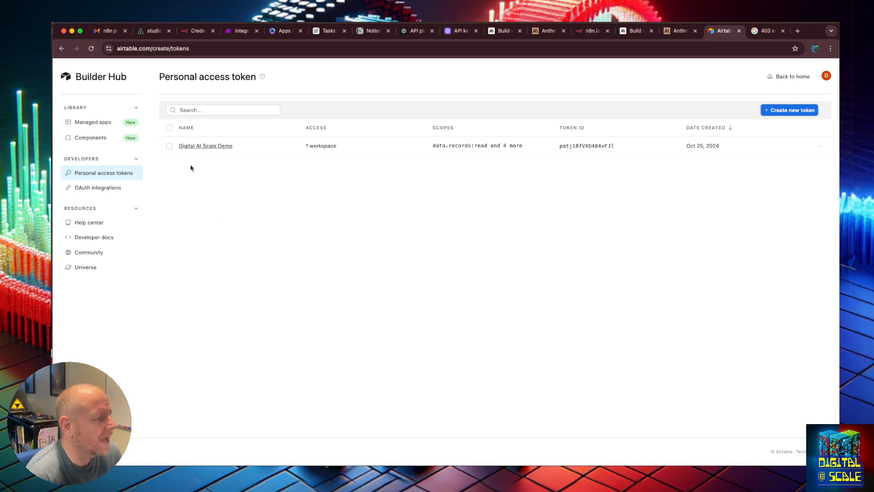
click(192, 146)
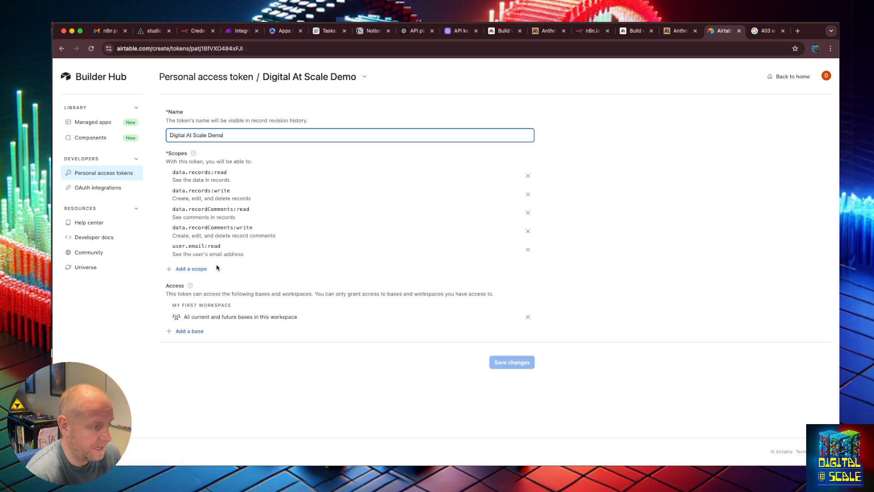
click(199, 266)
click(203, 310)
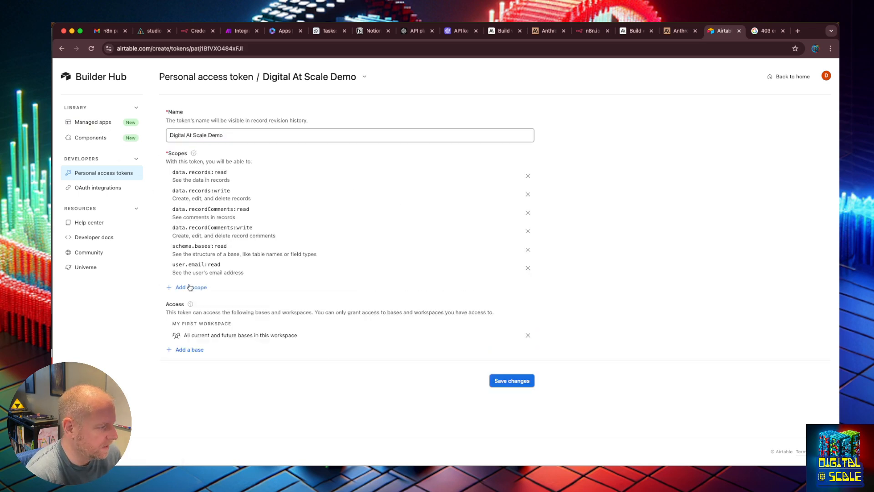
click(191, 287)
click(205, 329)
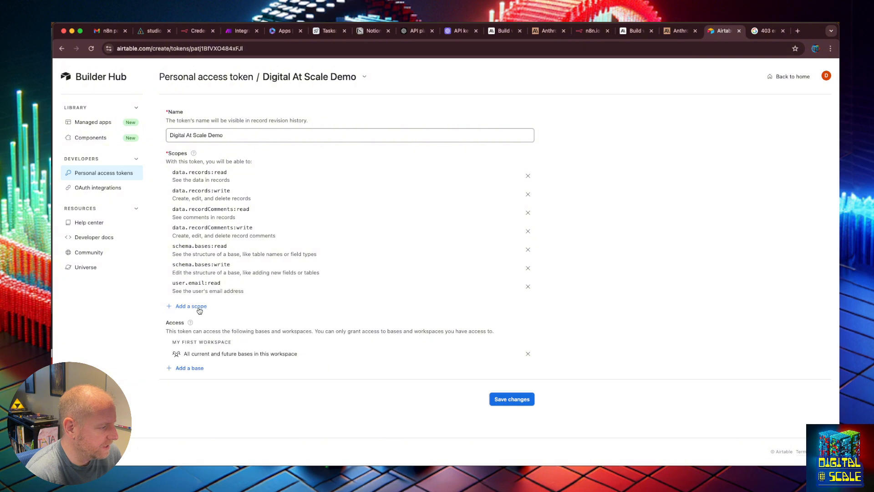
- Add the webhook:manage and block:manage scopes to the token and save the changes
click(199, 306)
click(206, 360)
click(195, 327)
click(200, 367)
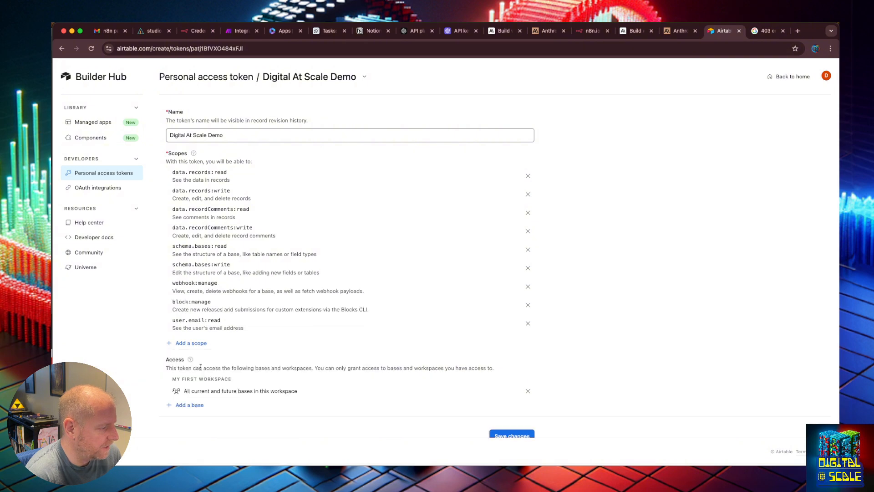
click(511, 435)
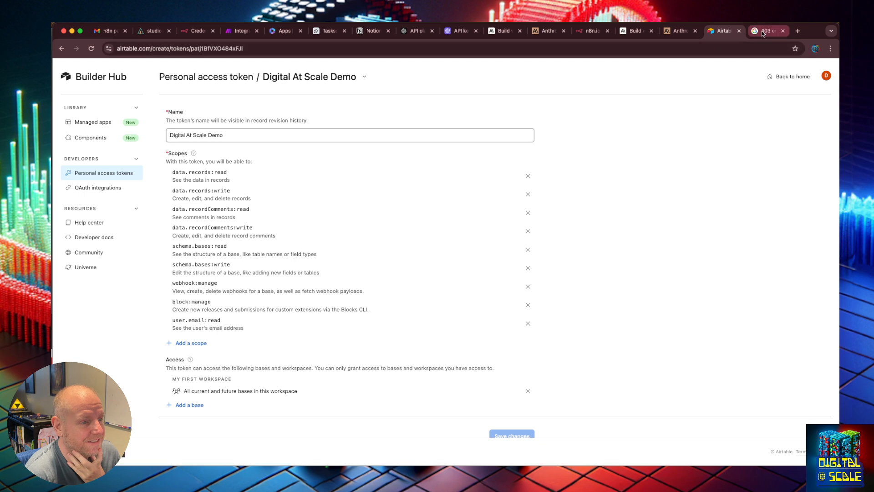
- Switch to Make, save the Airtable token connection again and return to the Airtable token page
click(241, 30)
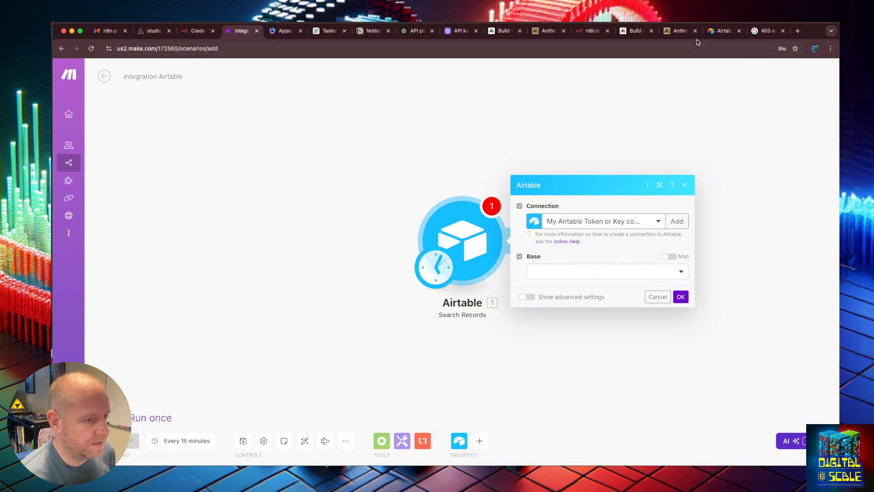
click(716, 33)
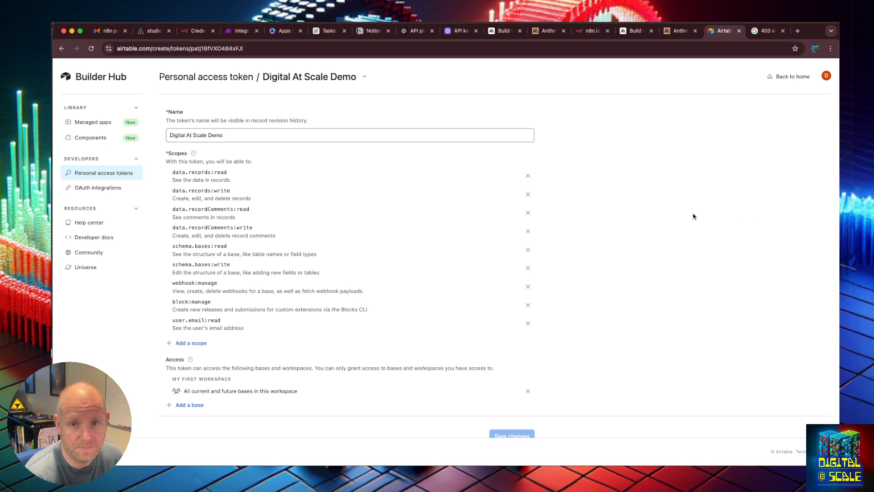
- Switch to n8n and start a new credential of type Airtable API
click(191, 31)
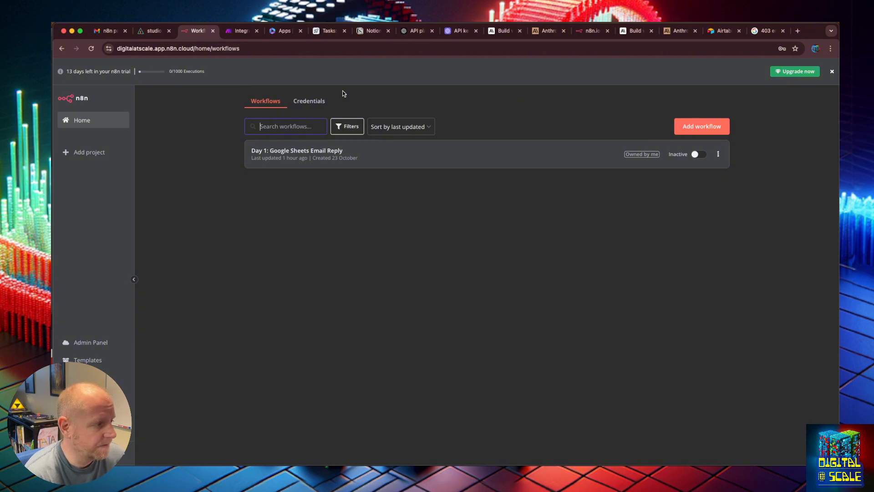
click(310, 106)
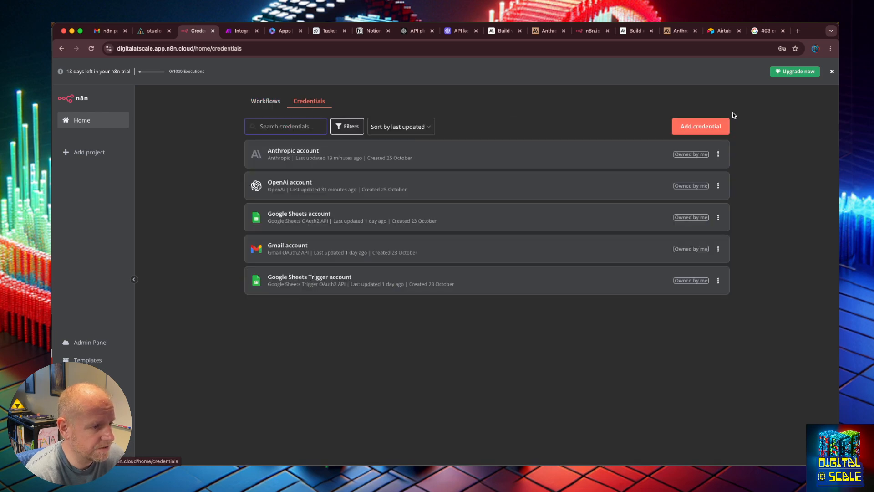
click(698, 132)
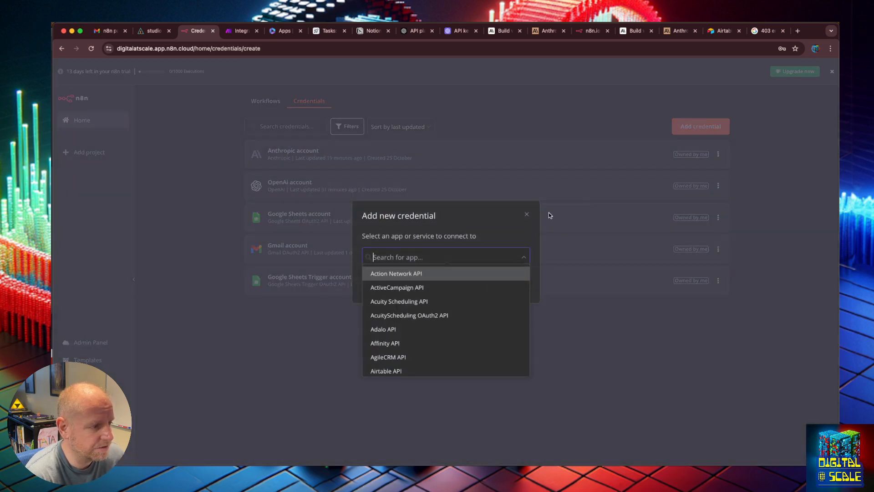
text(arit)
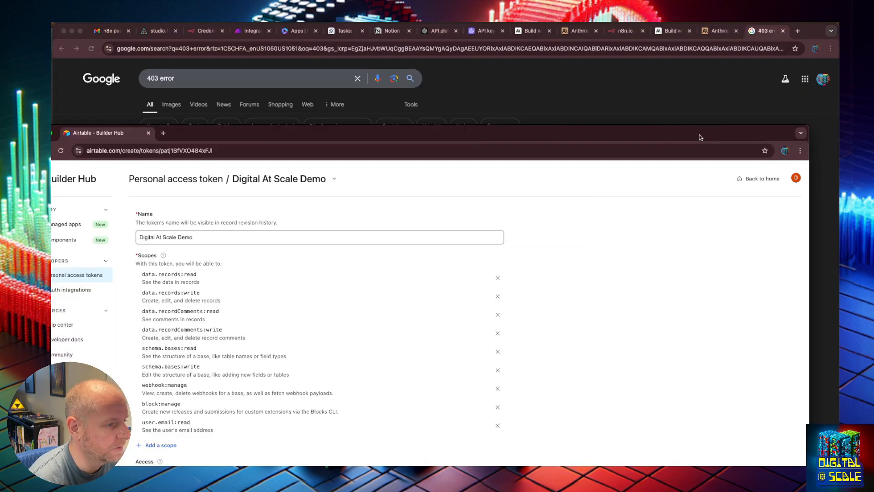
- Paste the Airtable personal access token into the credential's API Key field and save the credential
drag(702, 136, 227, 143)
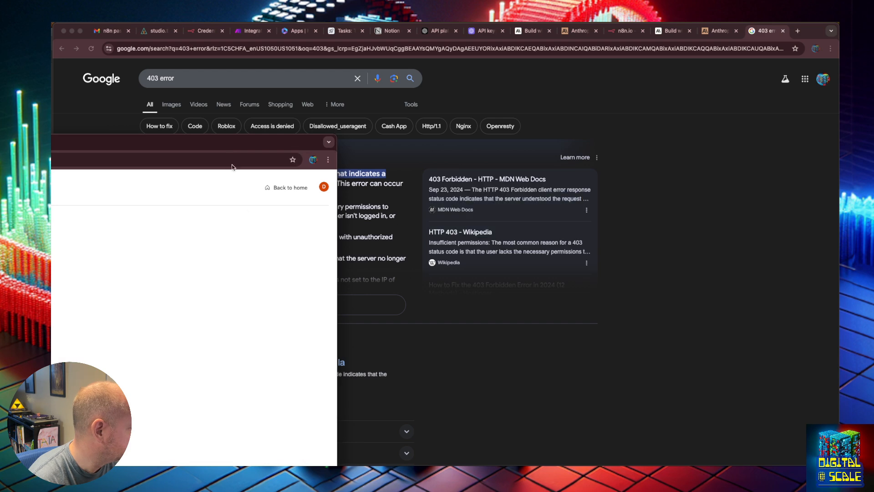
click(342, 298)
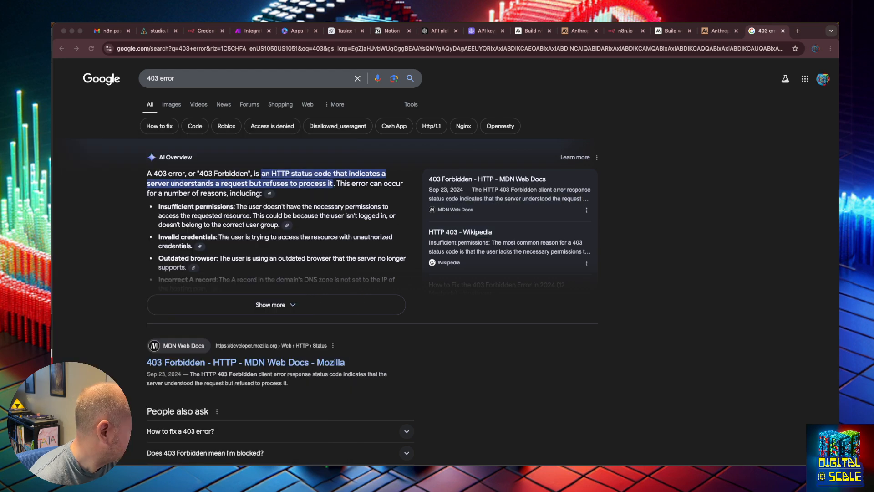
drag(52, 44, 203, 51)
click(242, 31)
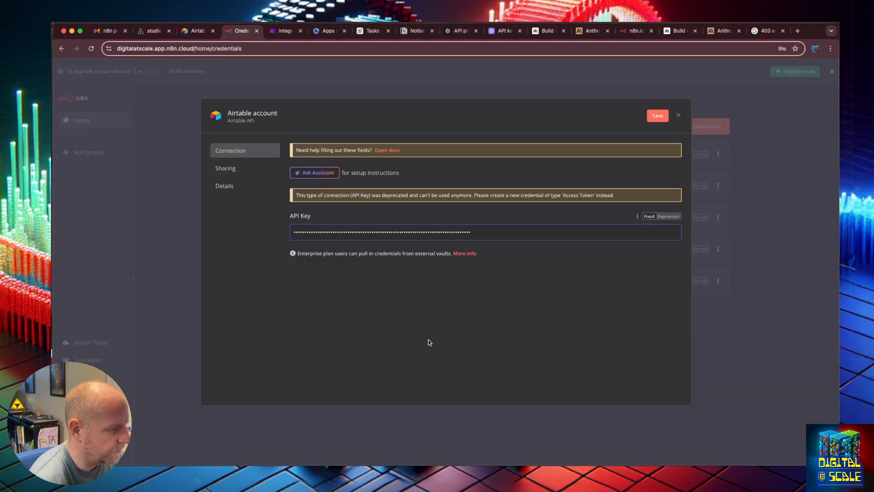
click(658, 115)
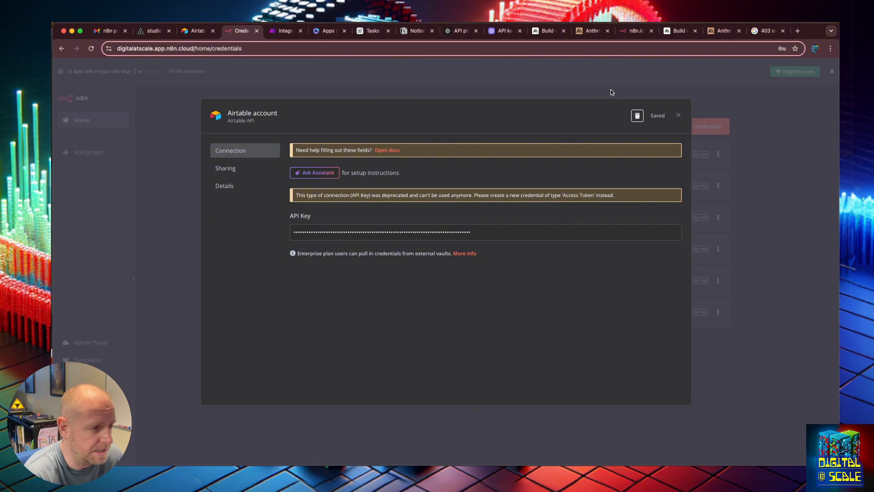
- Leave the Airtable credential, switch to the Canva presentation and go to the Notion slide
click(610, 89)
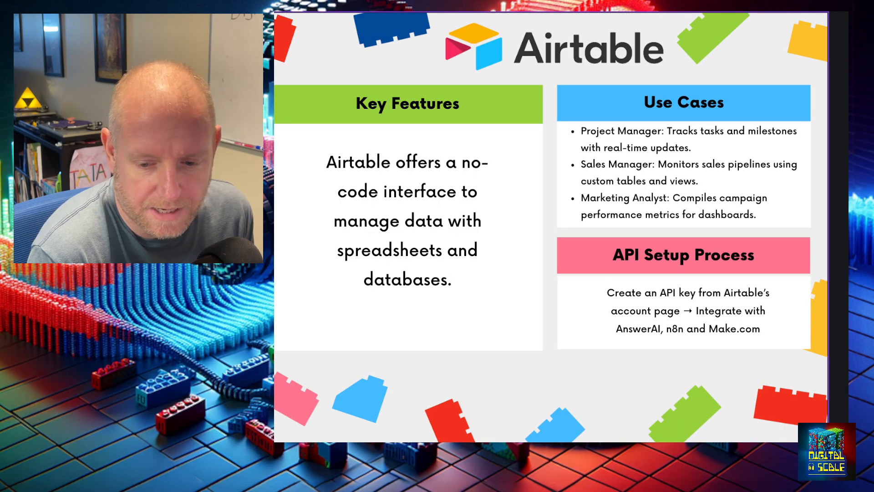
scroll(620, 268, down, 3)
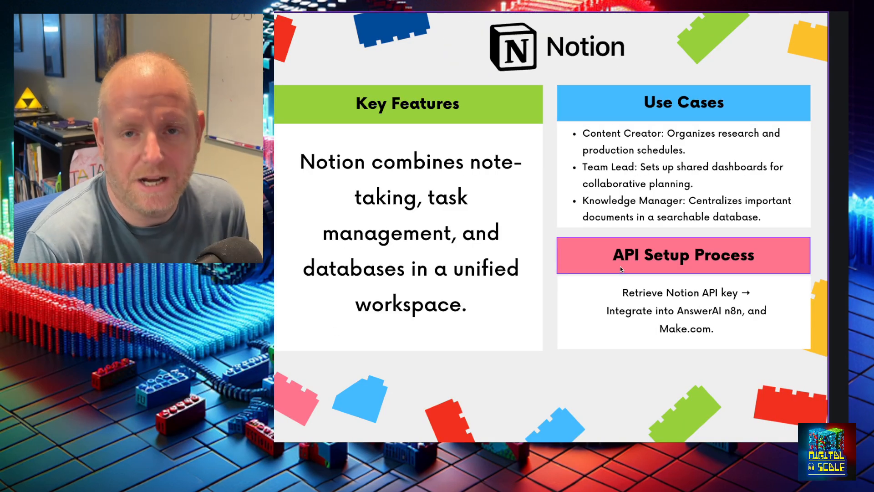
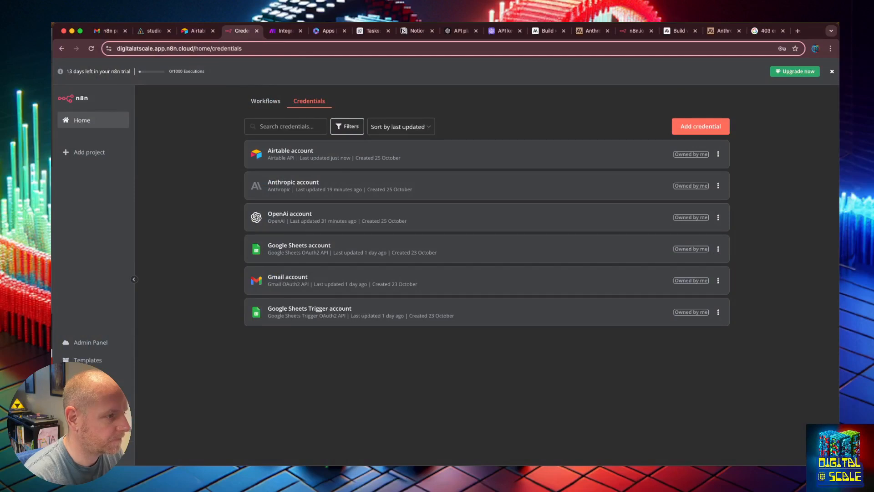
- Switch to Notion, dismiss the Google sign-in prompt and go to the notion.com home page
click(416, 31)
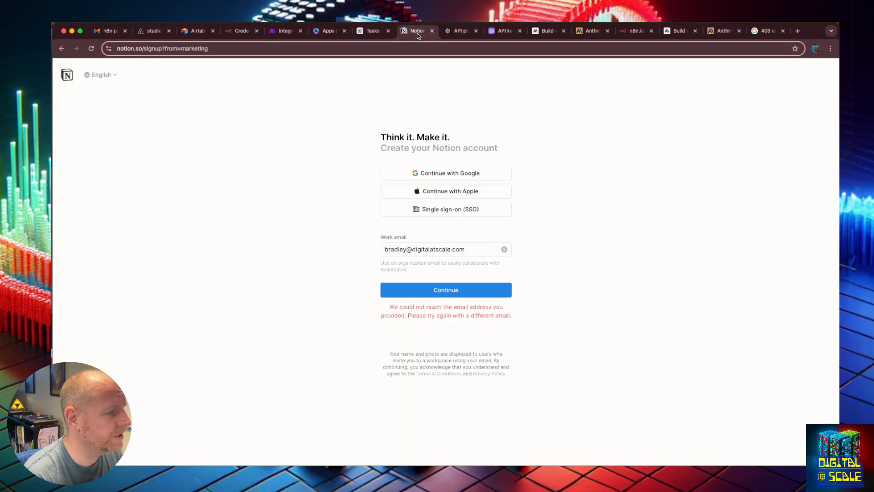
click(66, 75)
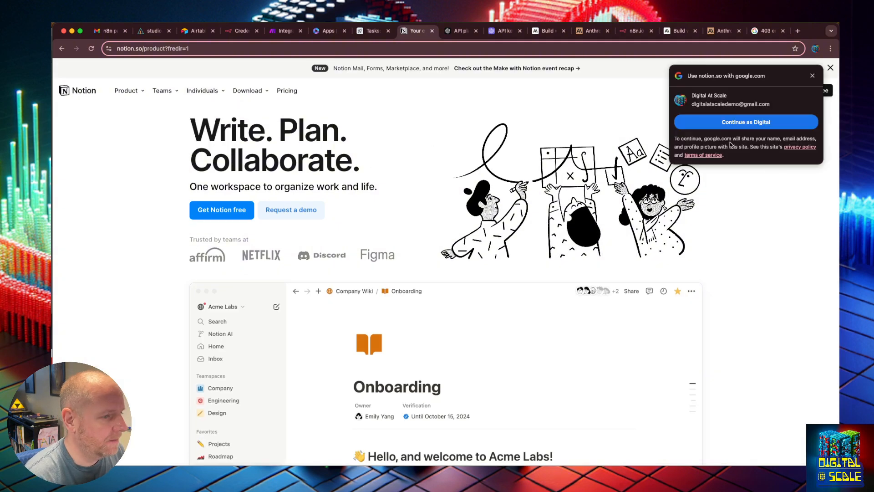
click(812, 76)
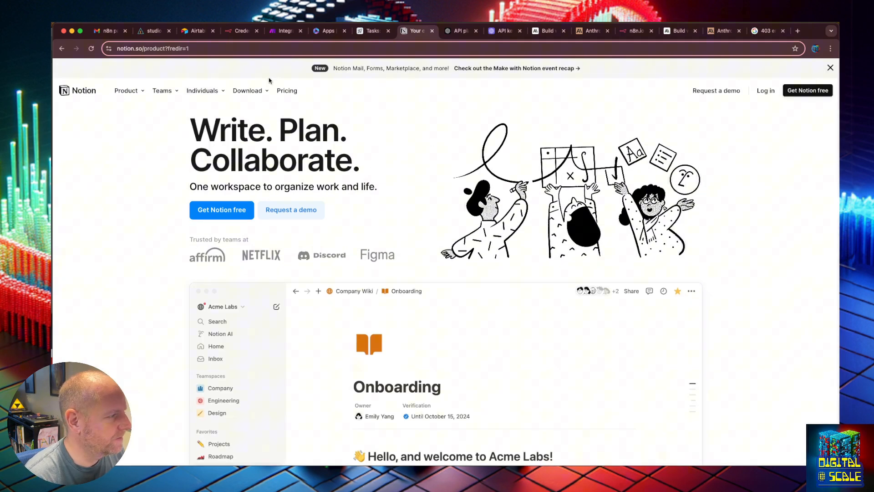
click(272, 50)
key(BackSpace)
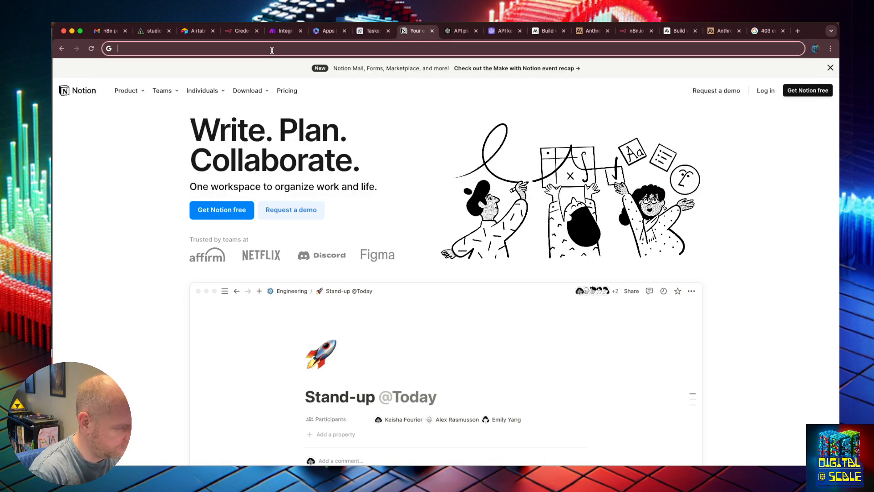
text(notion.com)
key(Return)
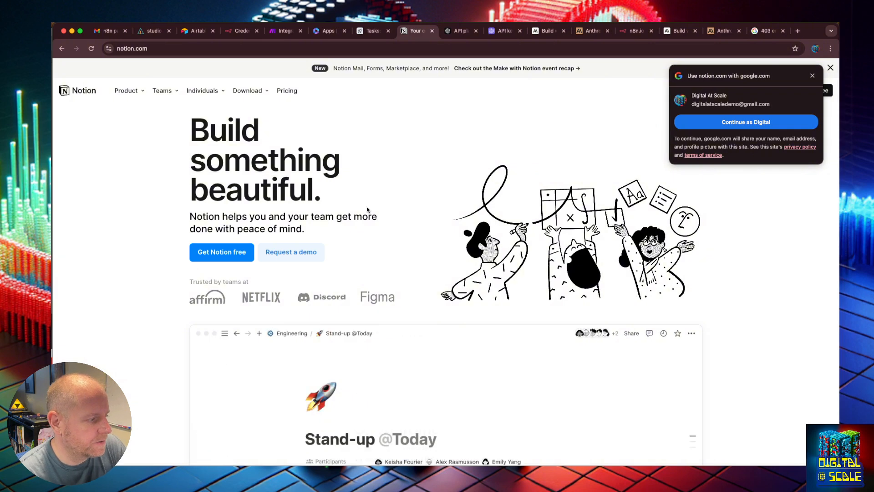
- Sign up for the free version of Notion using the demo Google account
click(232, 254)
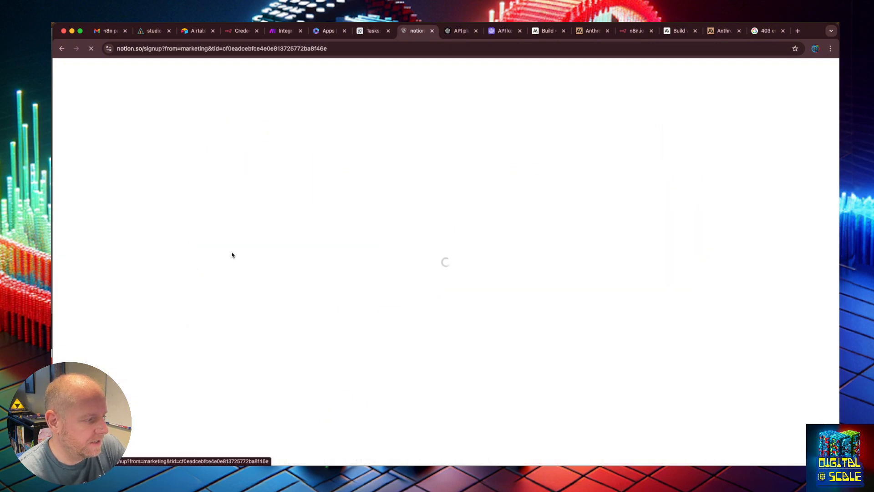
click(449, 173)
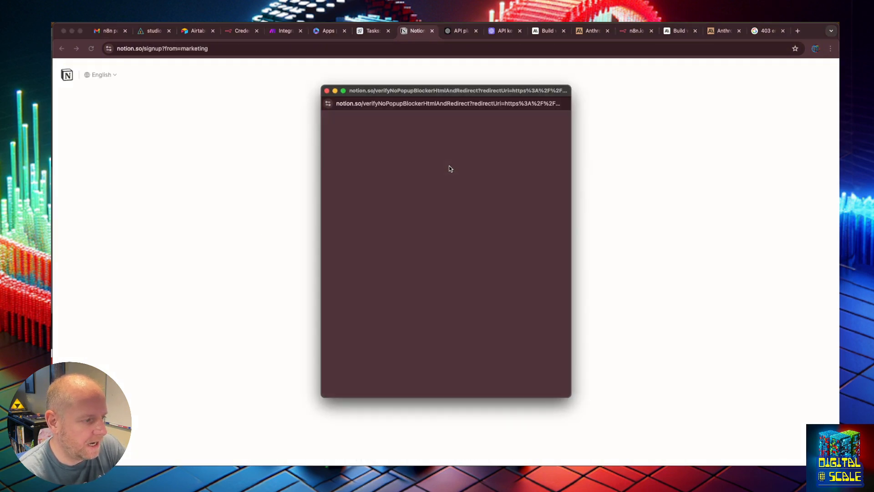
click(441, 246)
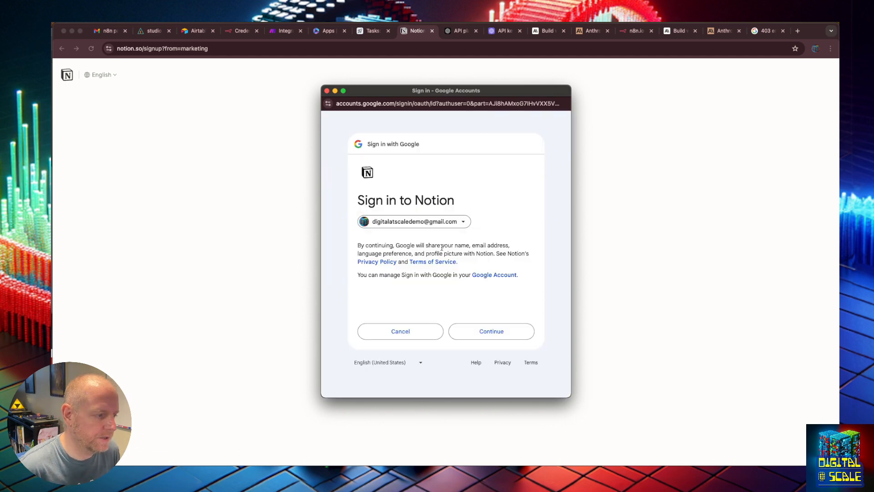
click(497, 328)
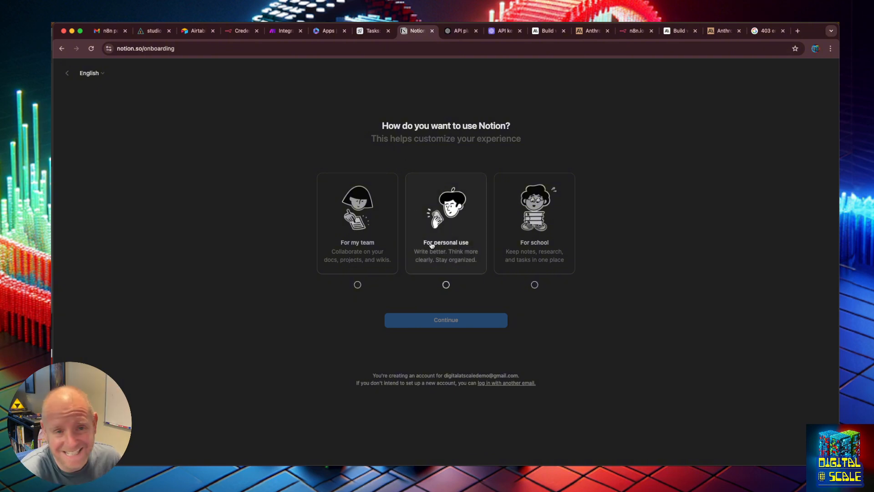
- Complete the Notion onboarding with personal use and To-do list as the only topic
click(461, 252)
click(462, 322)
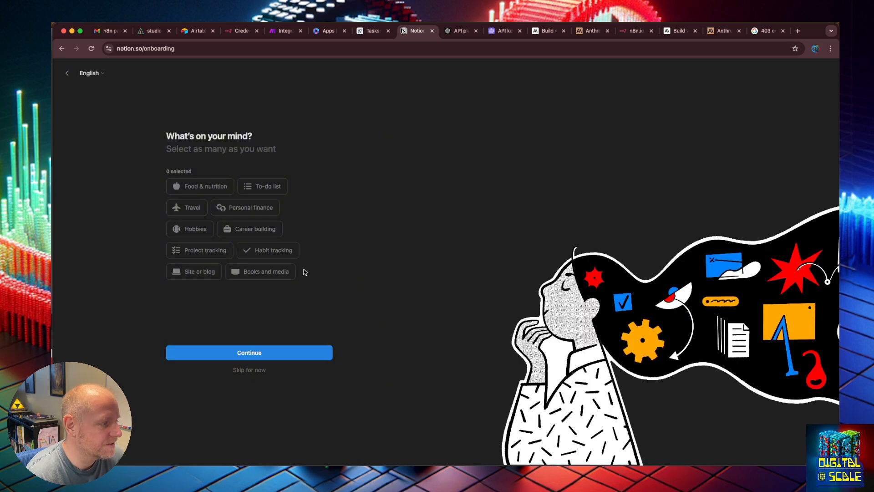
click(259, 188)
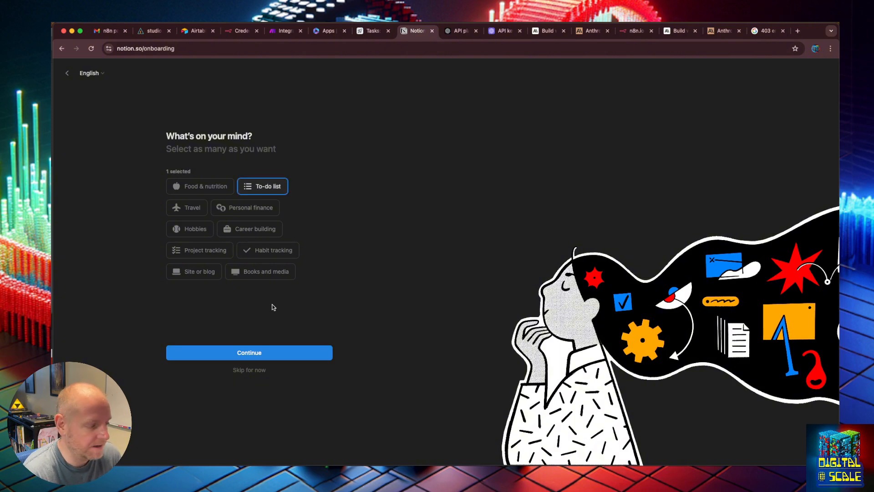
click(263, 353)
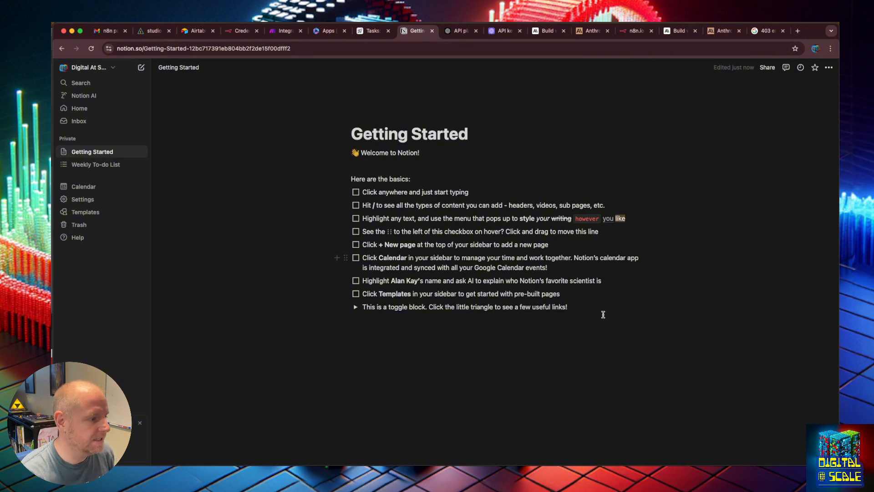
- Add a toggle item reading "Send out this weeks newsletter" below the existing toggle block on the Getting Started page
click(572, 306)
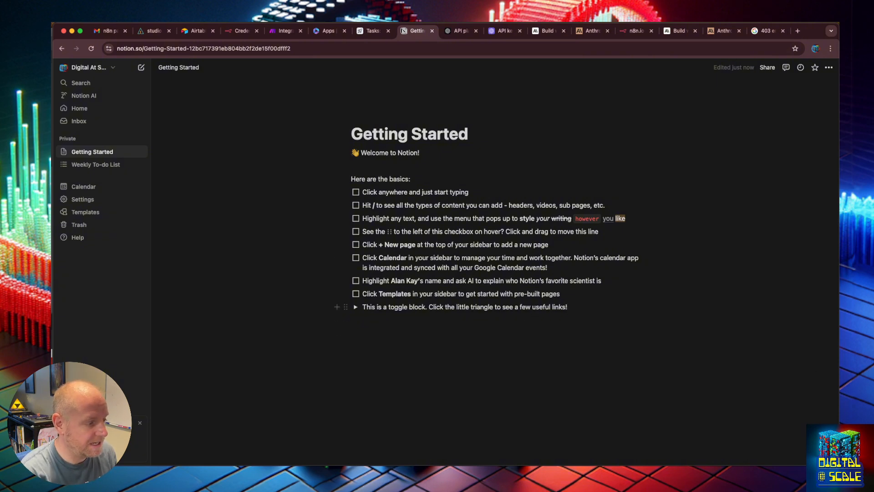
key(Return)
text(Po)
key(BackSpace)
key(BackSpace)
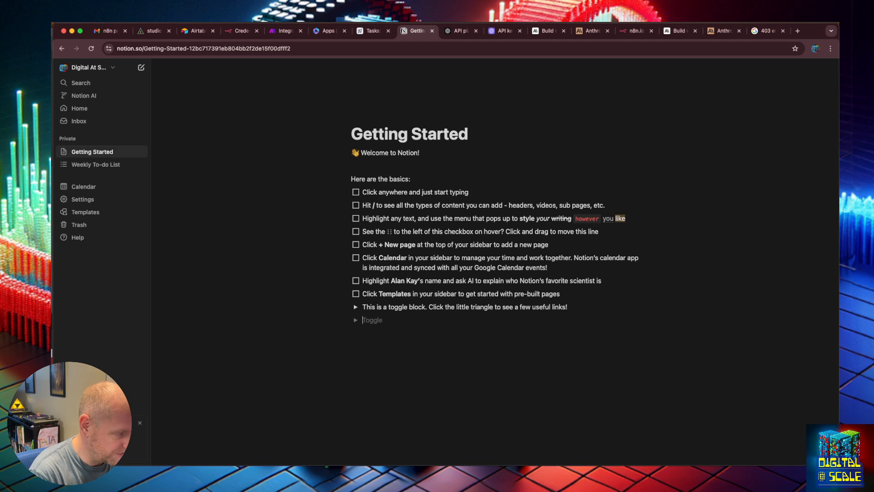
text(Send out this)
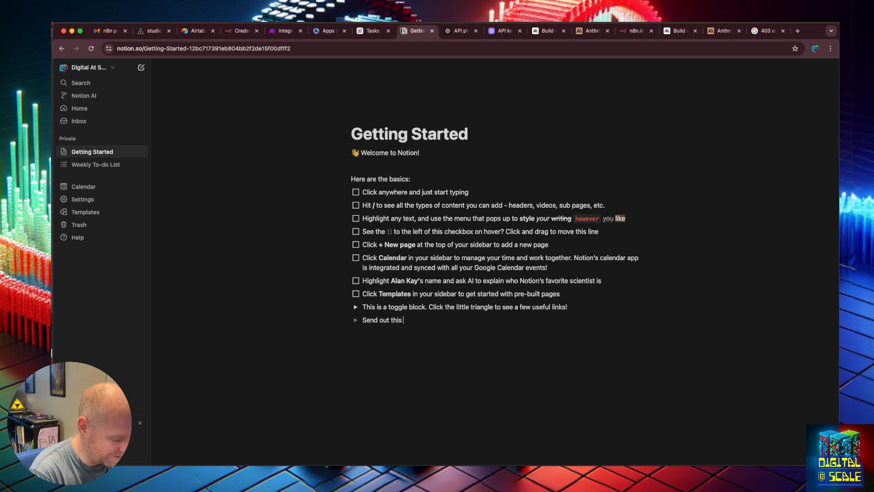
text( weeks newsletter)
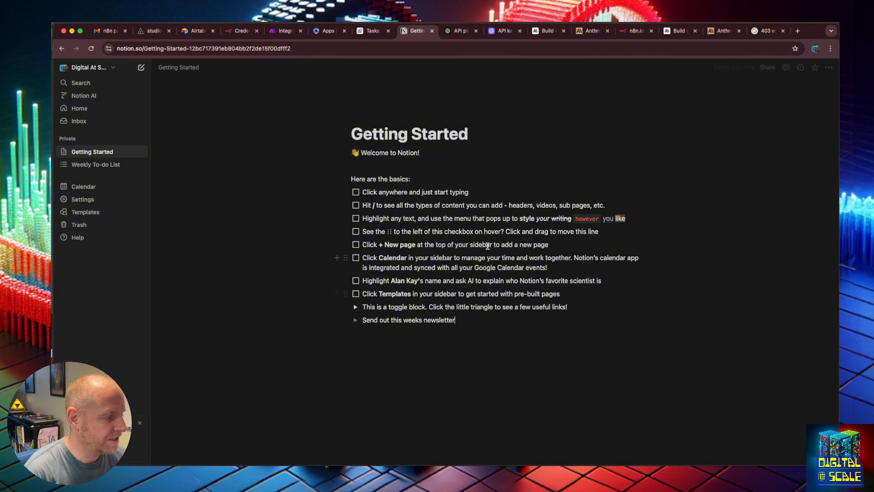
click(476, 383)
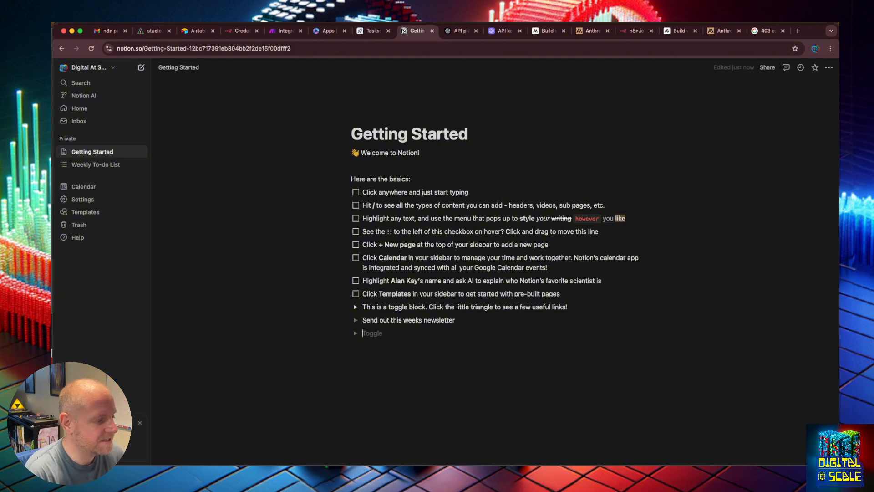
text(/)
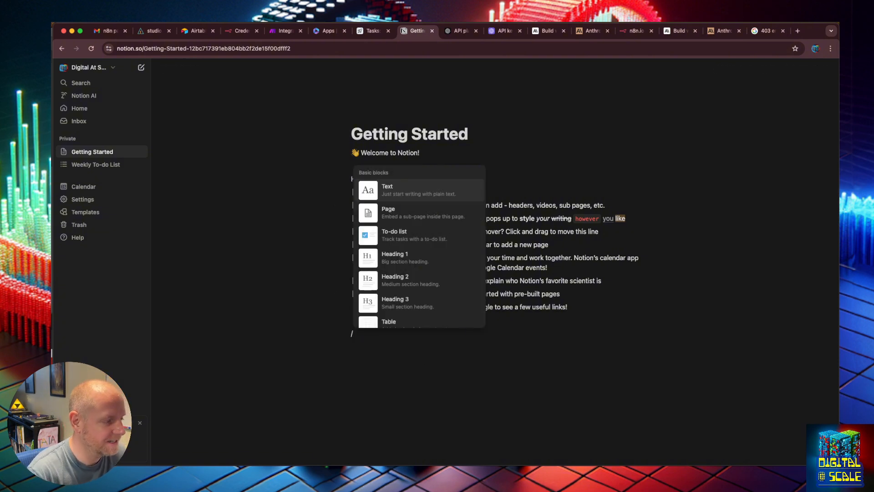
scroll(440, 296, down, 4)
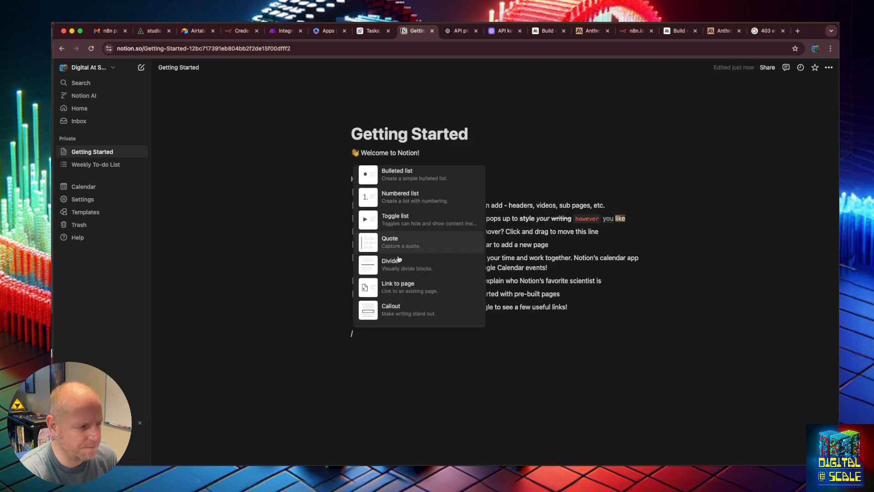
key(Escape)
key(BackSpace)
key(BackSpace)
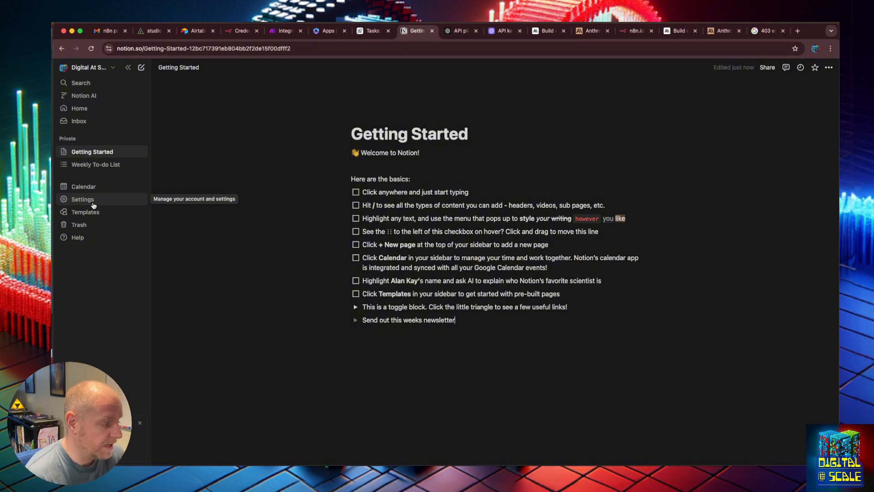
- Open connection management from the Getting Started page and connect Google Drive with the demo Google account, granting the requested access
click(829, 68)
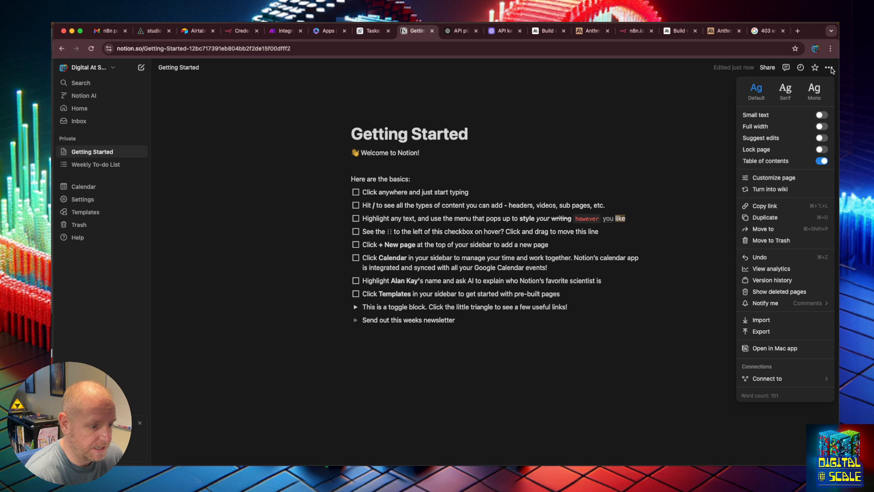
mouse_move(797, 380)
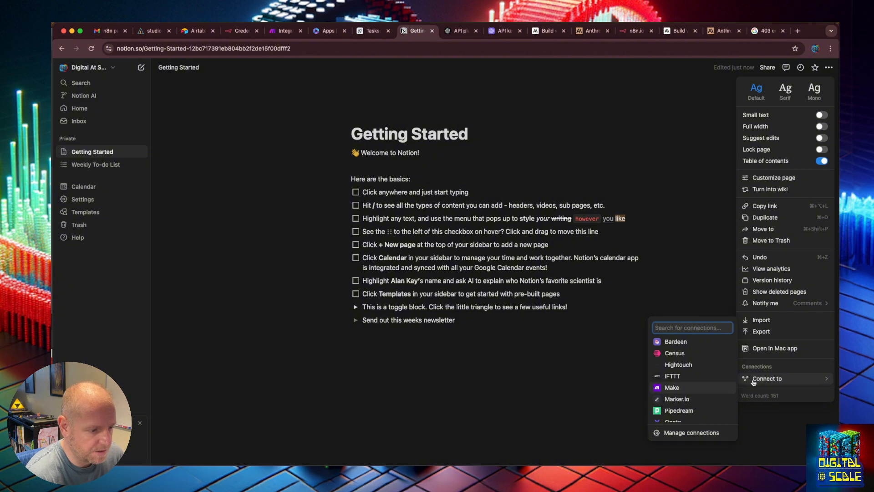
click(707, 435)
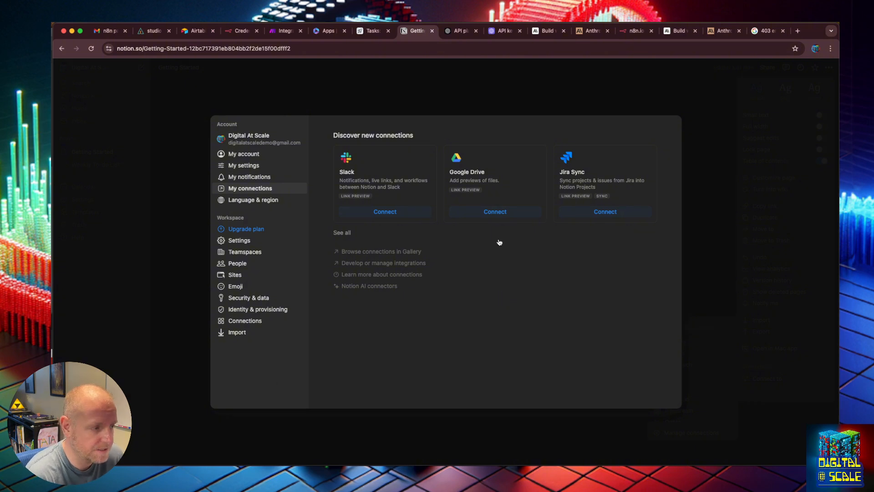
click(507, 213)
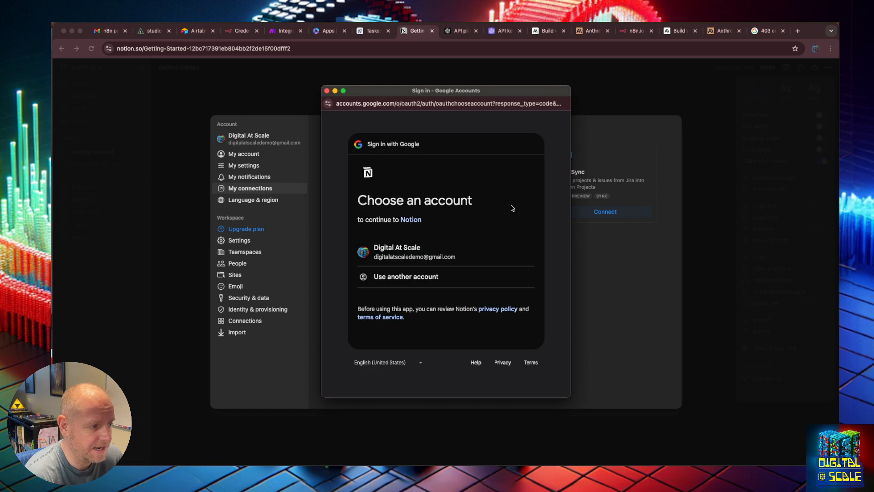
click(451, 252)
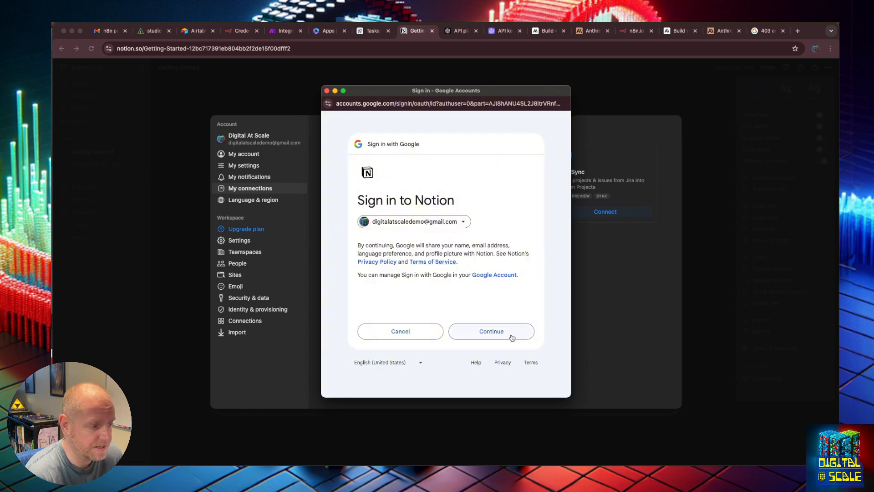
click(511, 336)
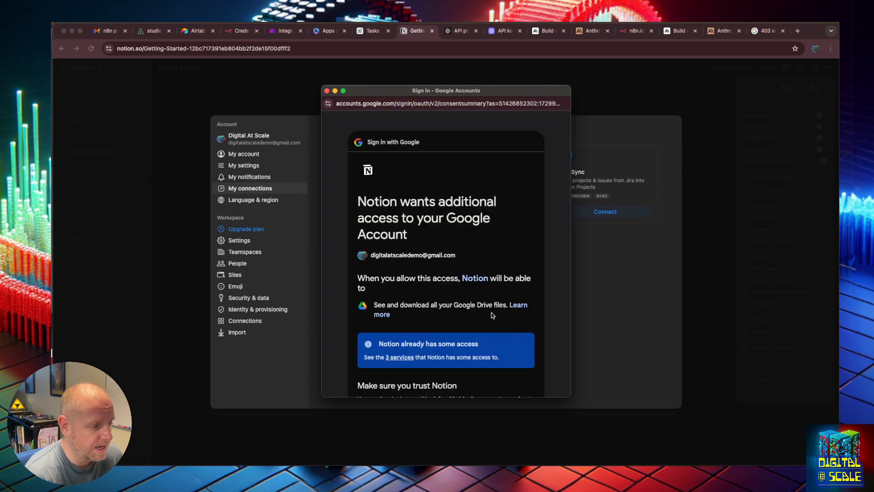
scroll(491, 315, down, 3)
click(502, 332)
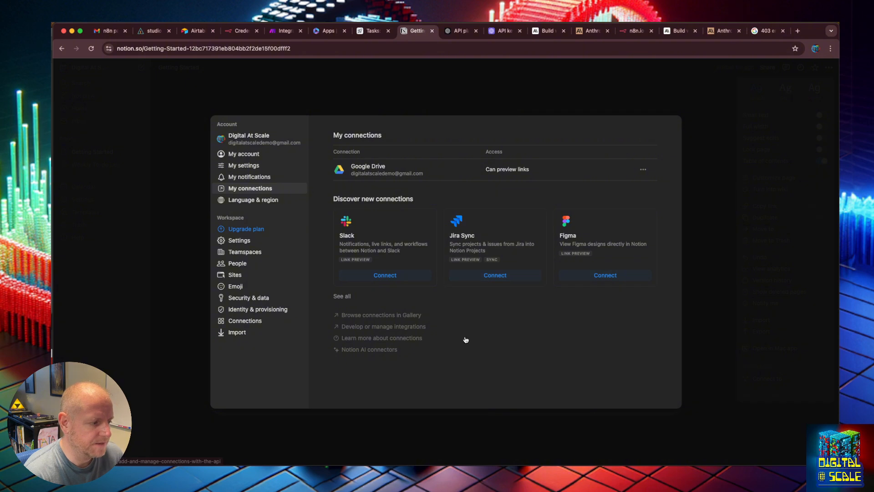
- Look at the developer Integrations page, then check the My settings and Sites sections of the Notion workspace settings
click(415, 332)
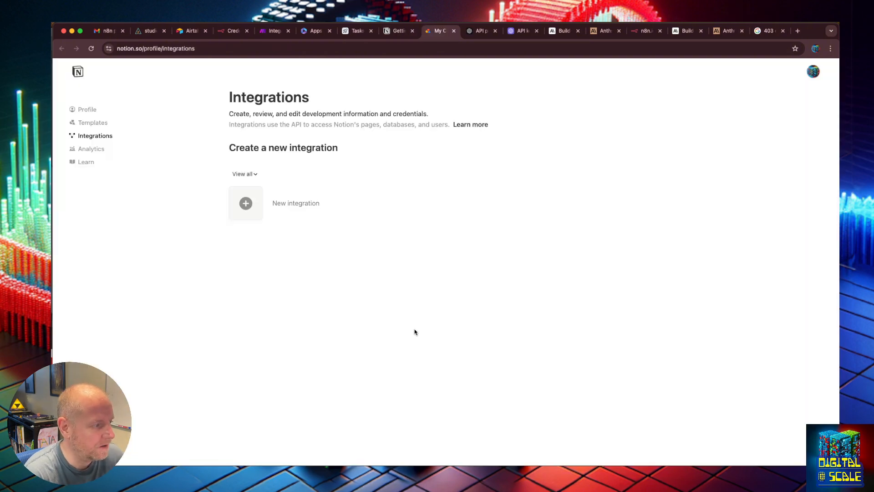
click(392, 33)
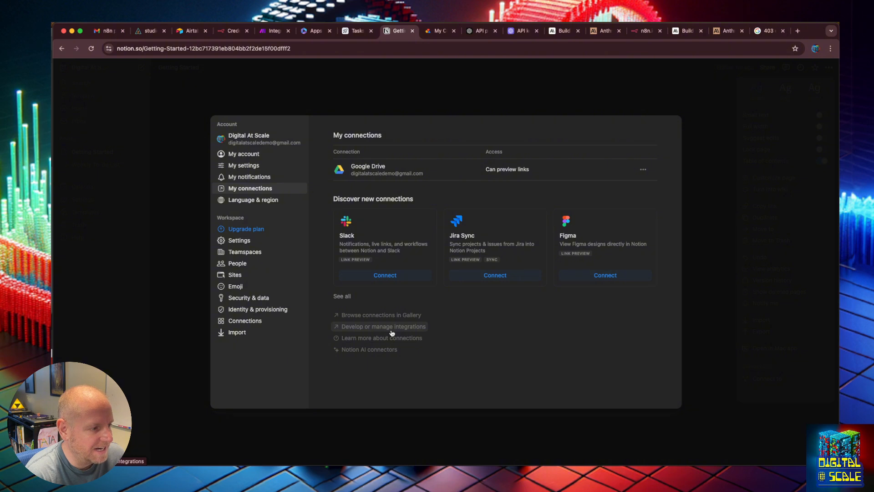
click(250, 167)
scroll(417, 281, down, 3)
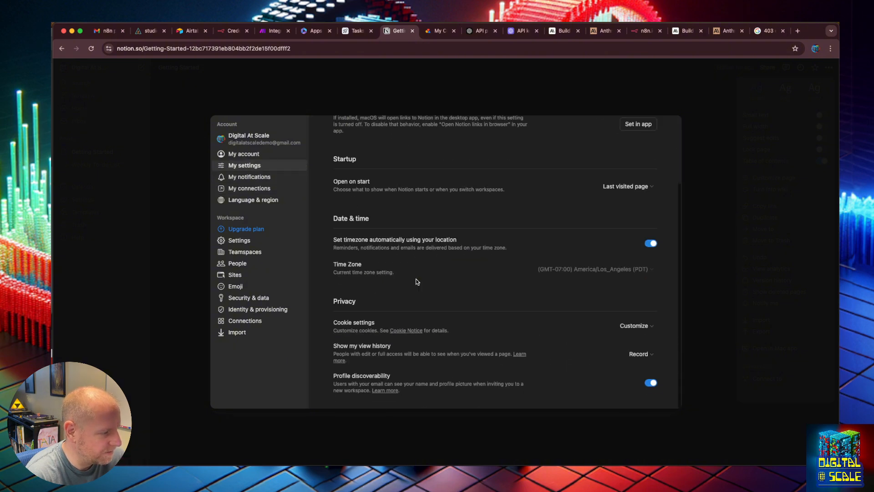
scroll(379, 280, up, 3)
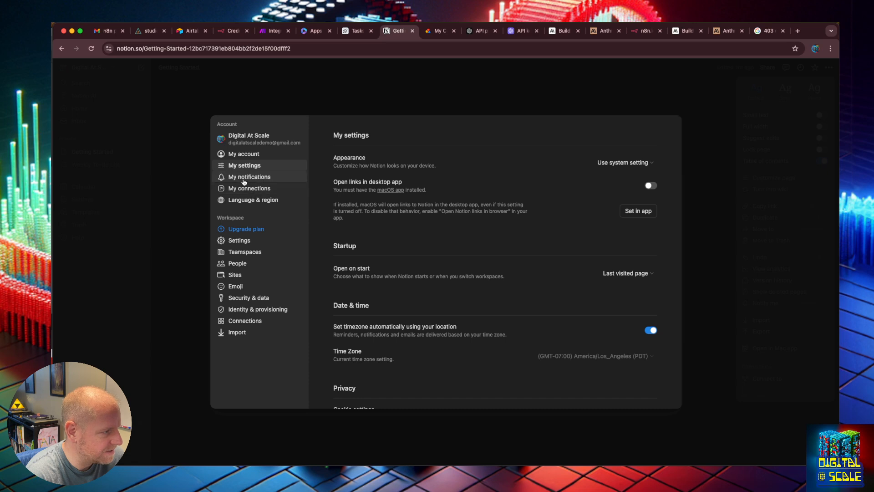
click(237, 275)
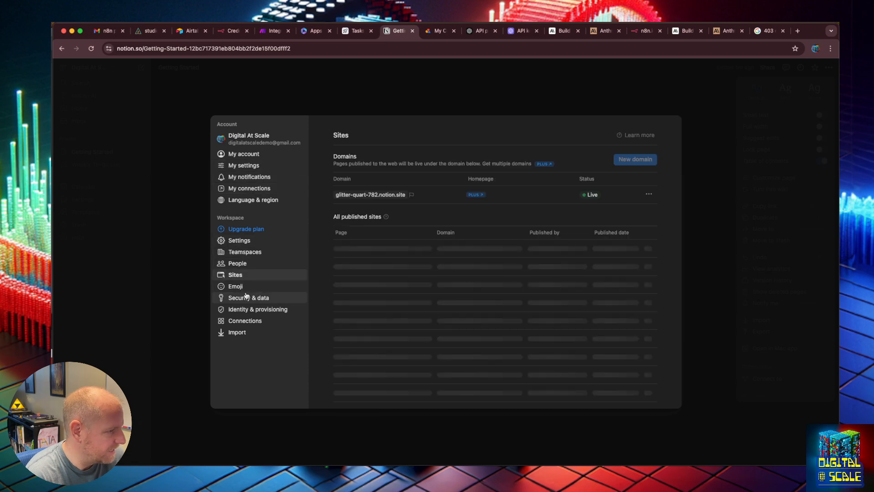
- Go from the workspace's Connections settings to integration development and start a new integration
click(246, 321)
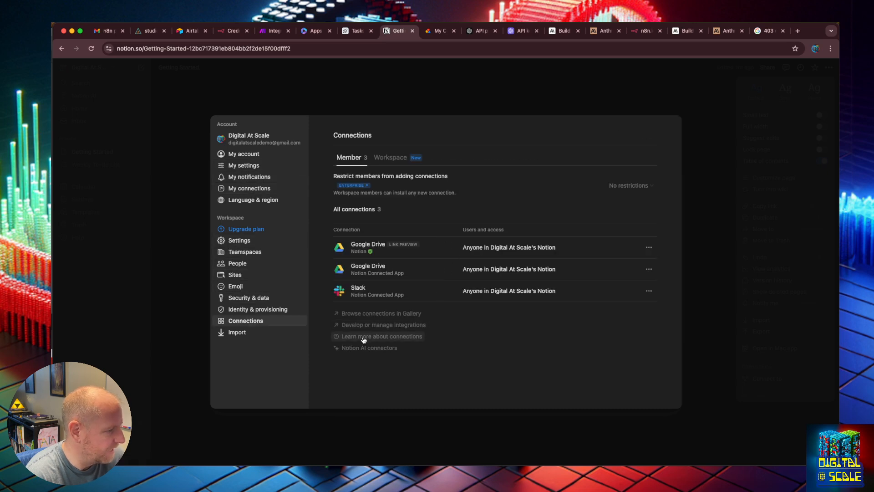
click(366, 326)
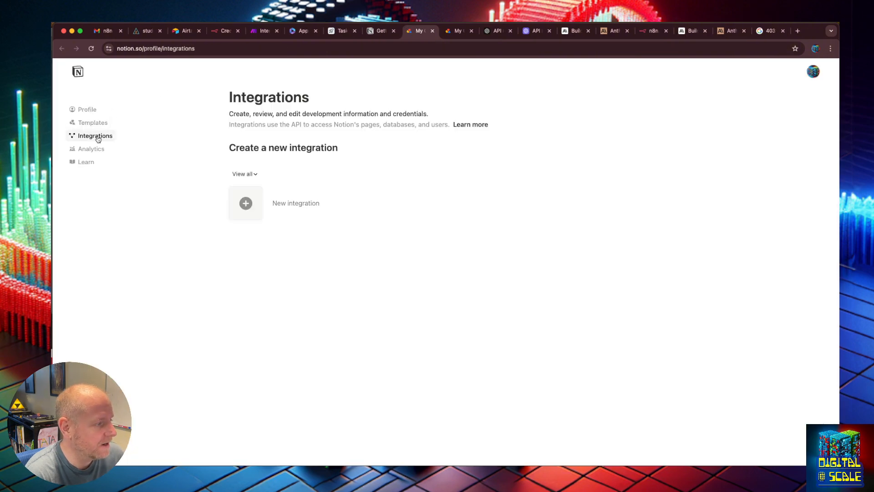
click(296, 204)
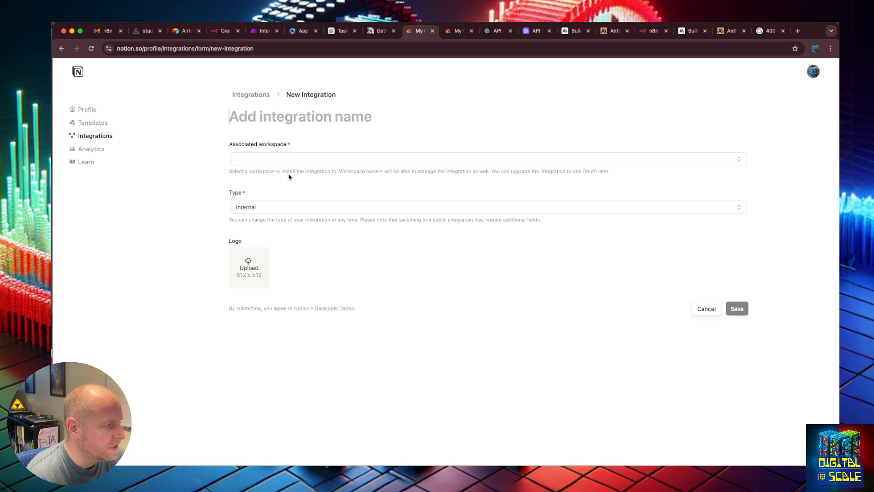
- Start a new integration for the Digital At Scale's Notion workspace with the Internal type and try to save it
click(255, 95)
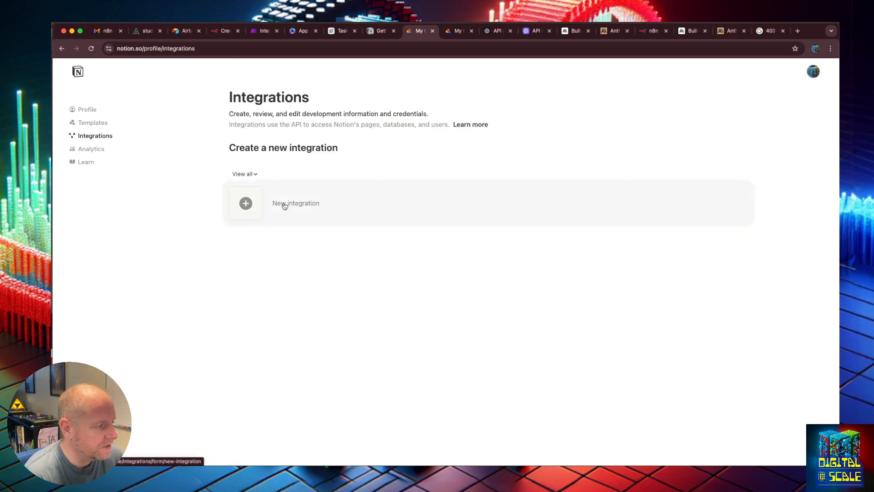
click(284, 206)
click(280, 158)
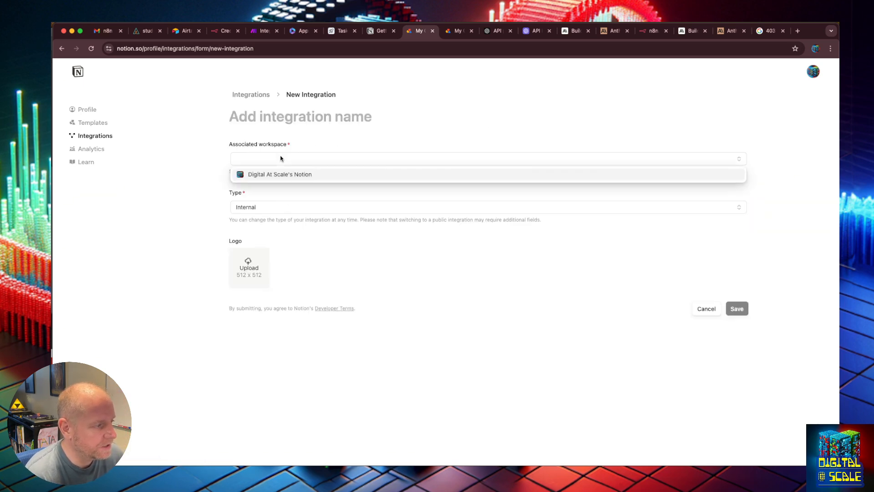
click(301, 176)
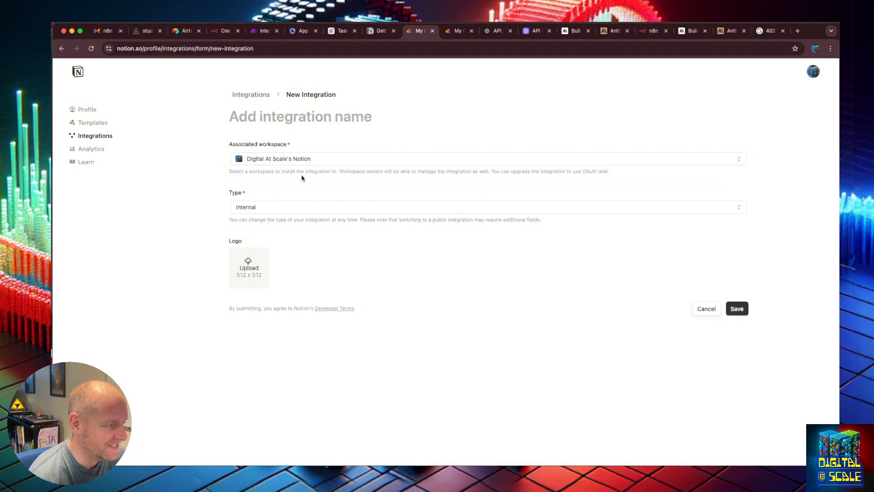
click(306, 208)
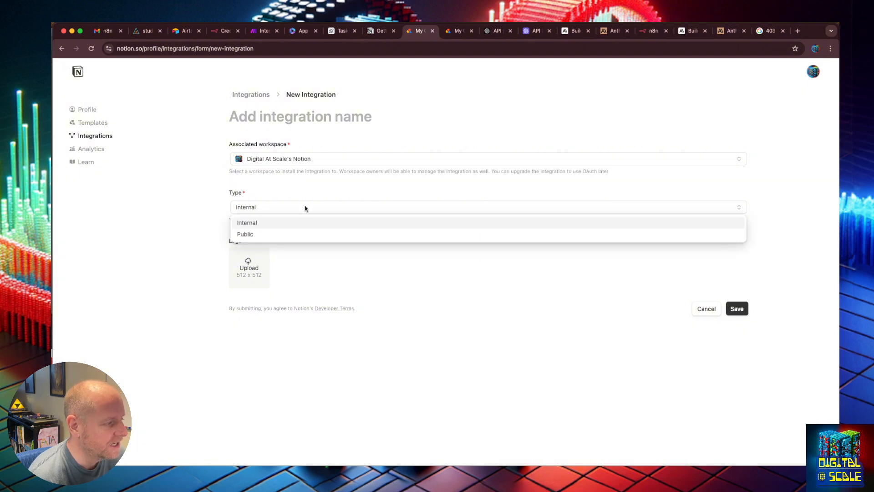
click(259, 224)
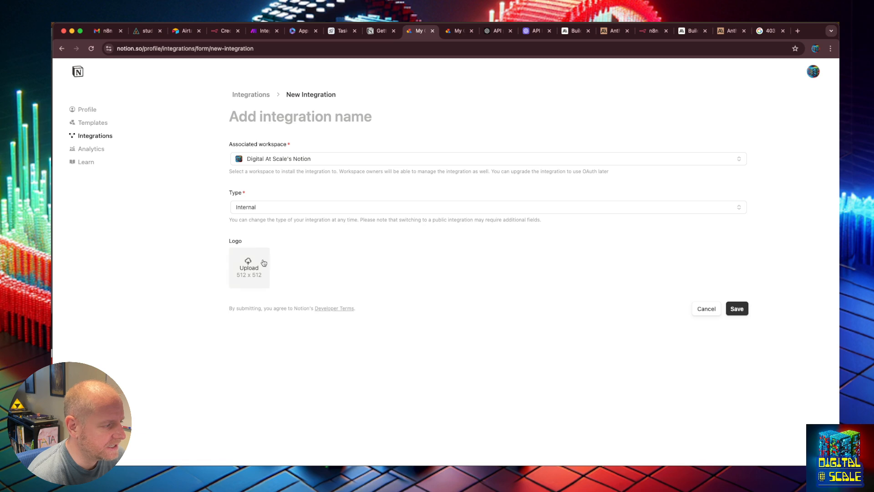
click(742, 311)
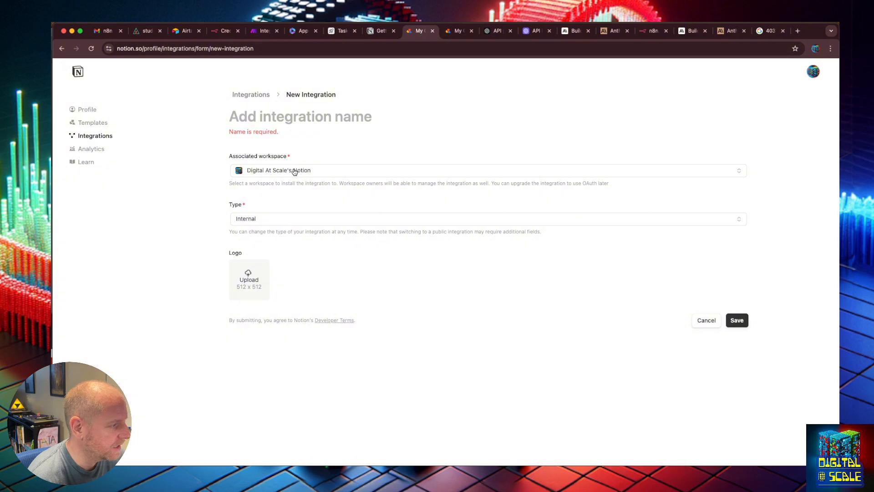
- Name the integration "Digital At Scale API Key" and save it
click(278, 124)
text(D)
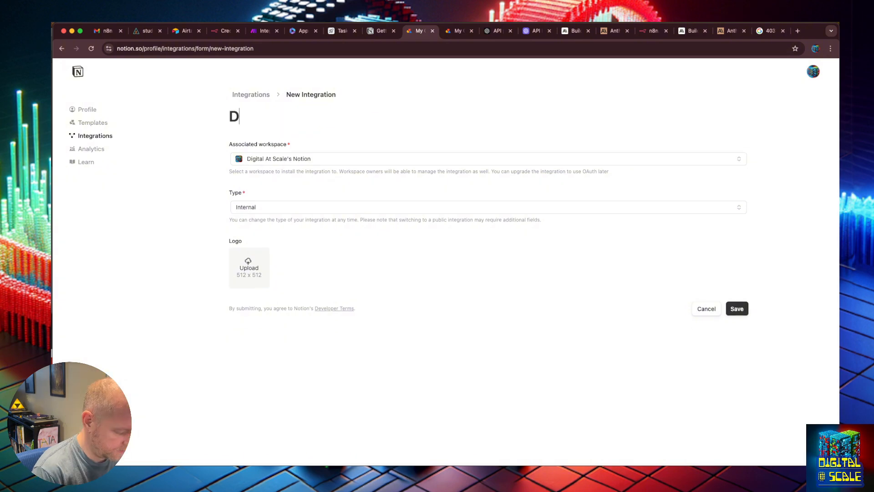
text(igital At Scal)
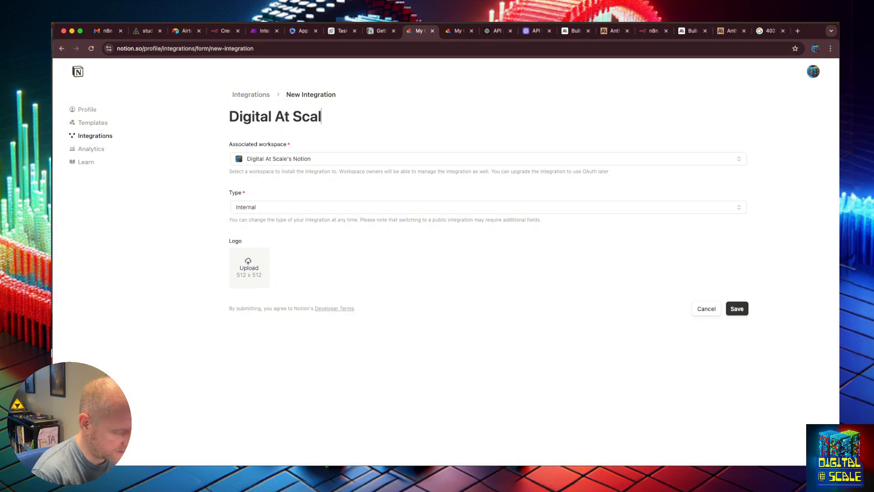
text(e API)
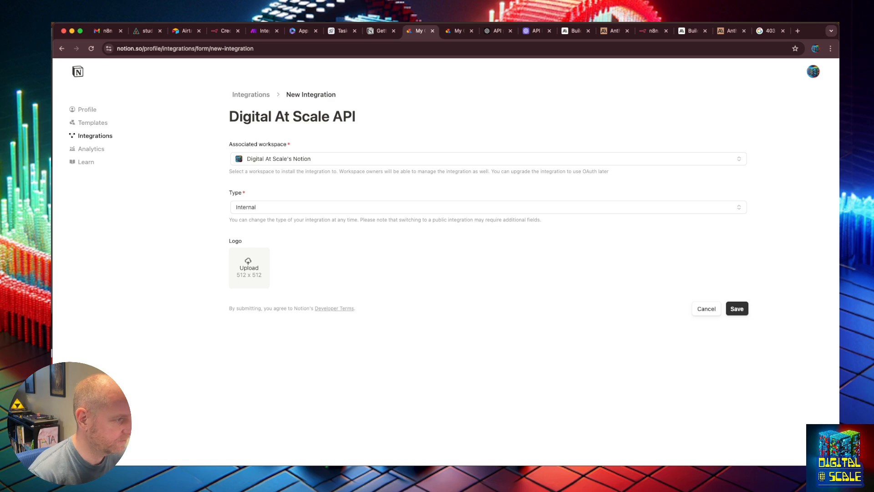
text( Key)
click(737, 309)
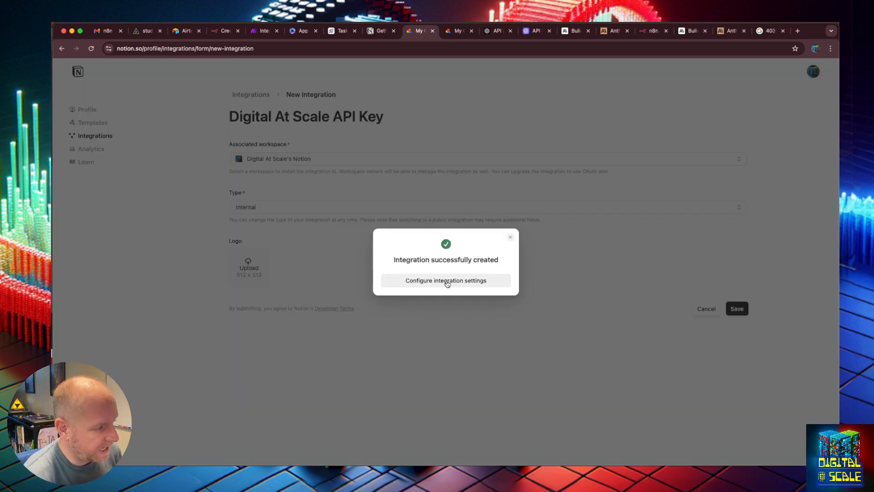
- Open the new integration's settings, enable the Read comments and Insert comments capabilities, and copy its internal integration secret
click(448, 280)
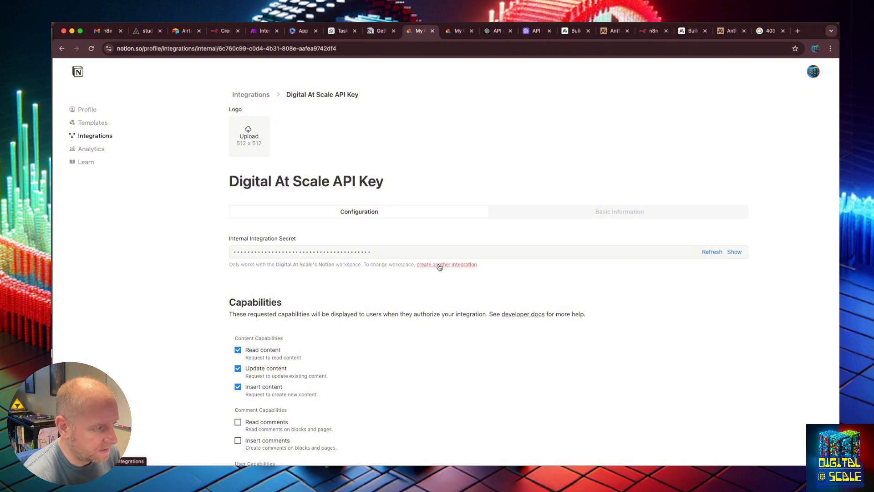
scroll(439, 268, down, 2)
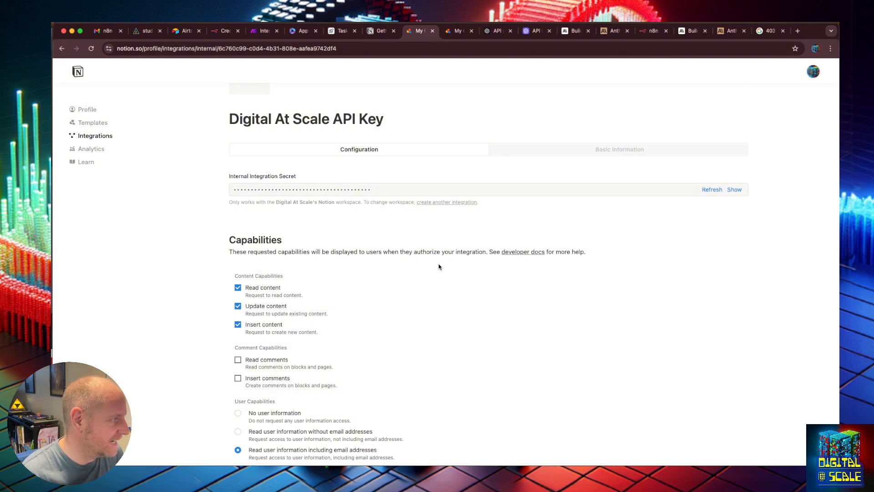
scroll(439, 266, down, 3)
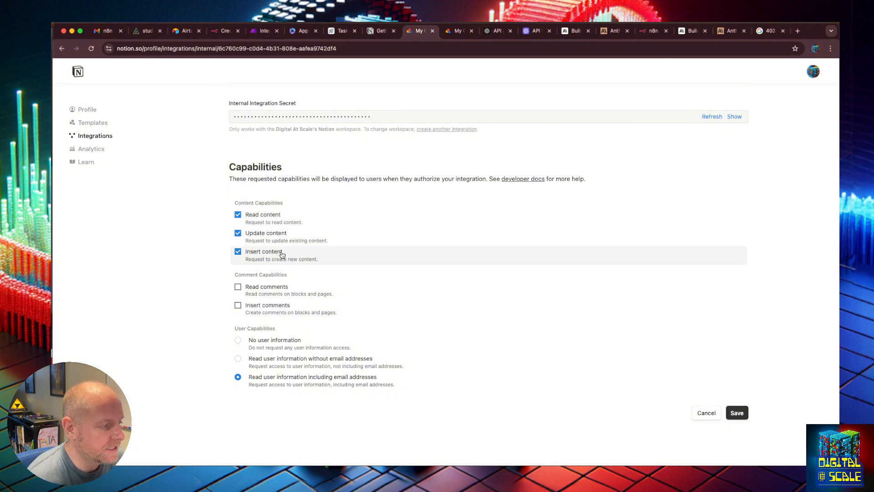
click(281, 290)
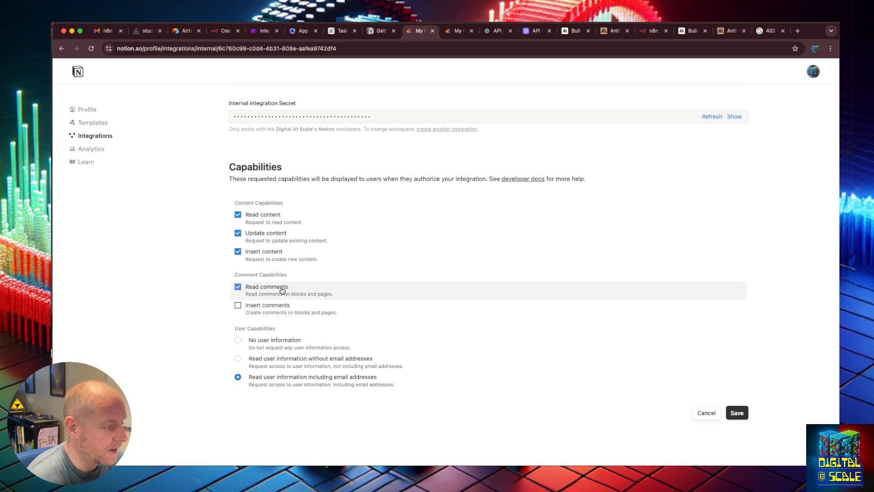
click(280, 312)
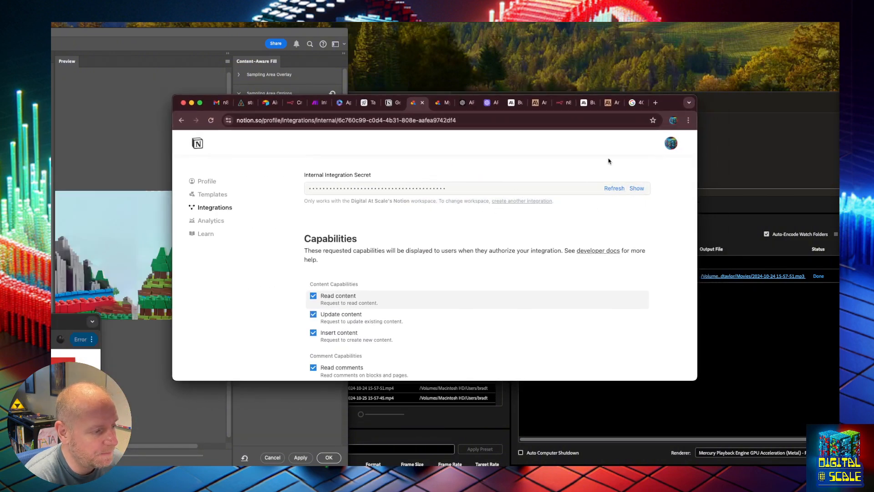
drag(674, 105, 24, 183)
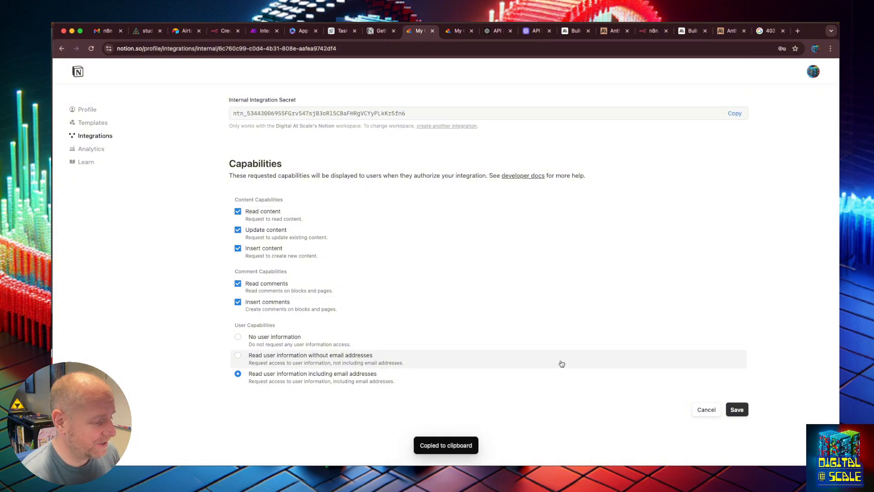
- Look at the delete and edit options of the Digital At Scale API Key integration without changing anything
click(104, 137)
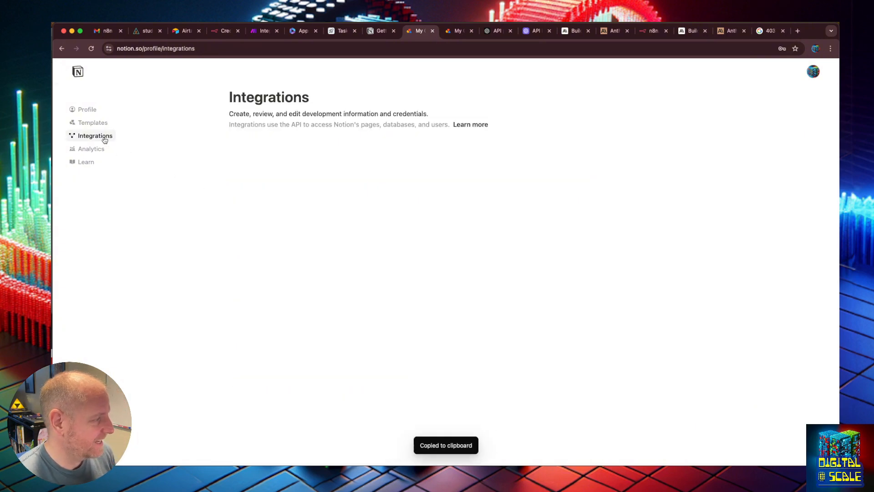
mouse_move(320, 215)
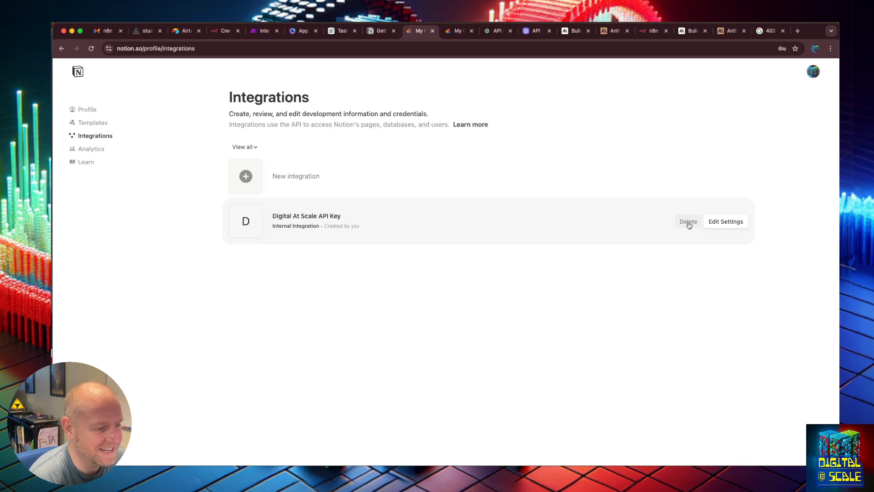
click(689, 222)
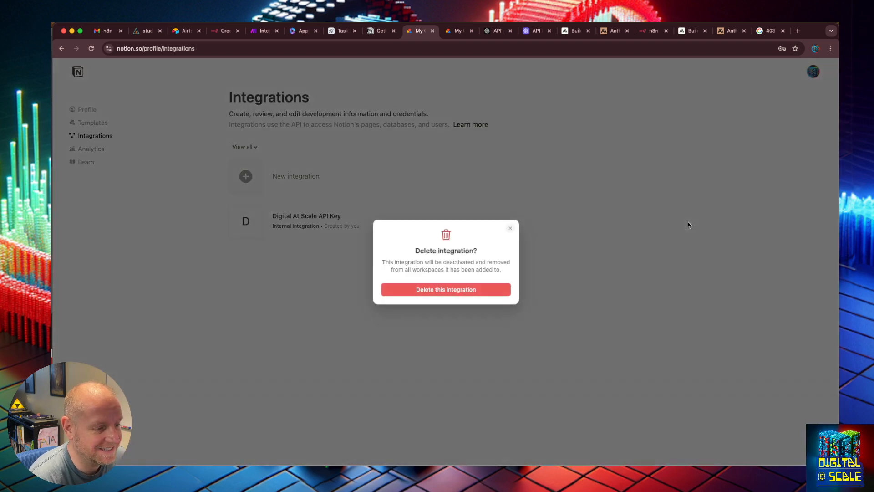
click(510, 228)
click(719, 221)
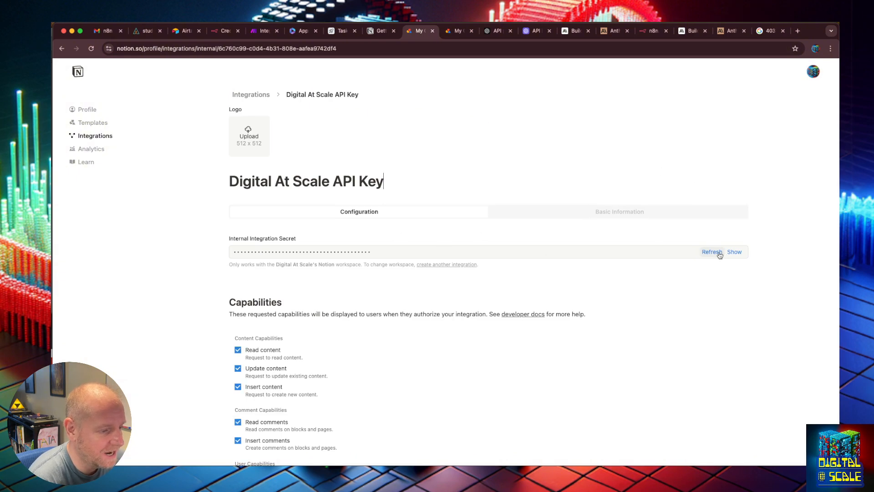
drag(808, 36, 52, 198)
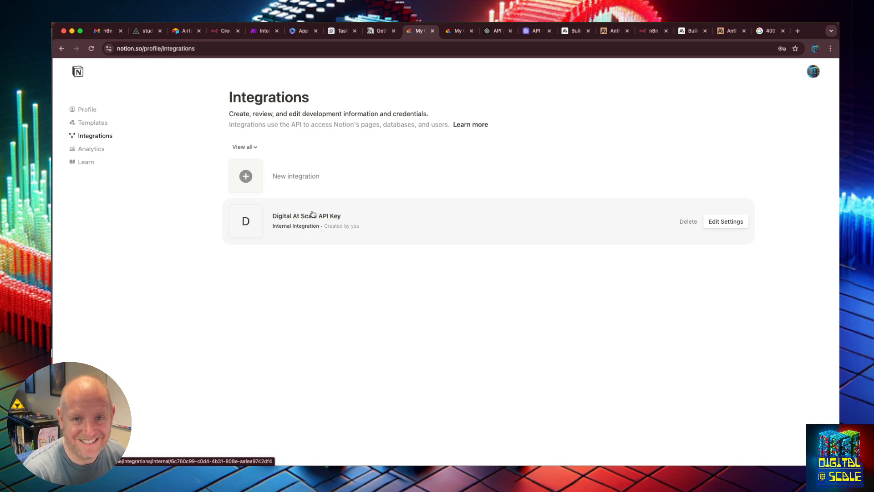
- Switch to the AnswerAI credentials page, search the new credential types for "not" and choose Notion API
click(145, 30)
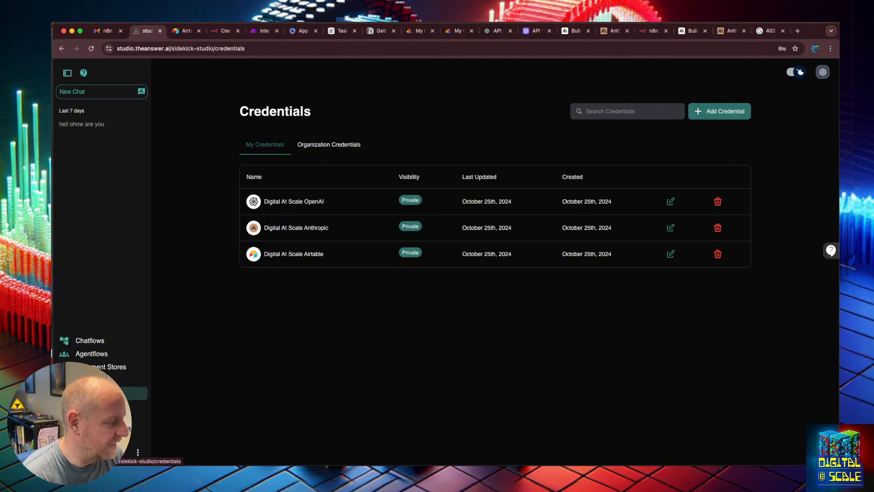
click(720, 119)
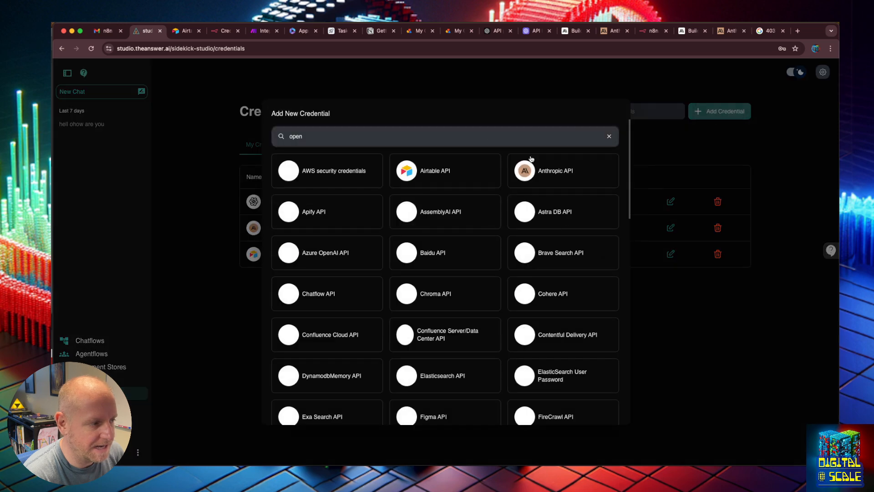
click(480, 136)
key(super+a)
text(ni)
key(BackSpace)
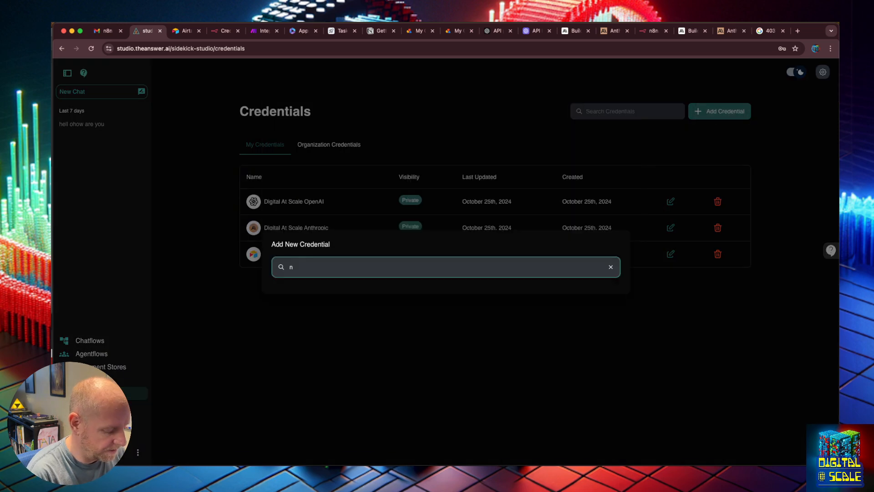
text(ot)
click(317, 290)
- Name the credential "Digital At Scale notion", paste the Notion integration token, and add it with private visibility
click(377, 233)
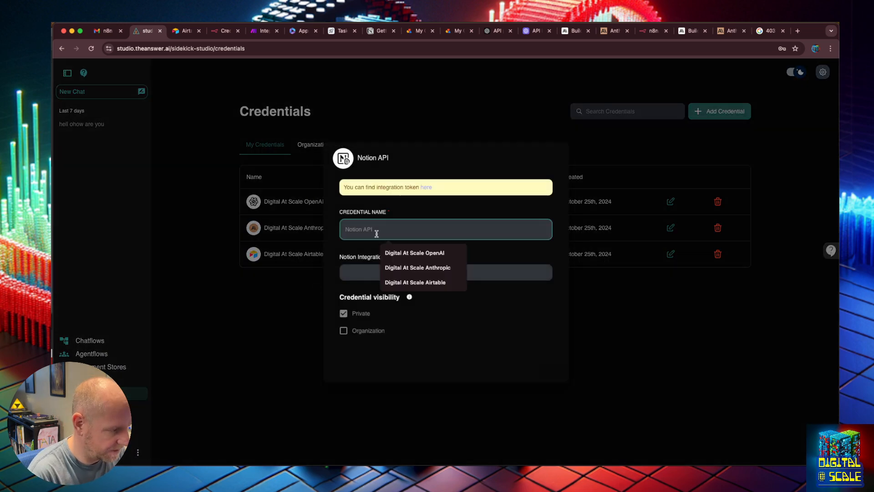
click(435, 253)
key(alt+BackSpace)
text(notion)
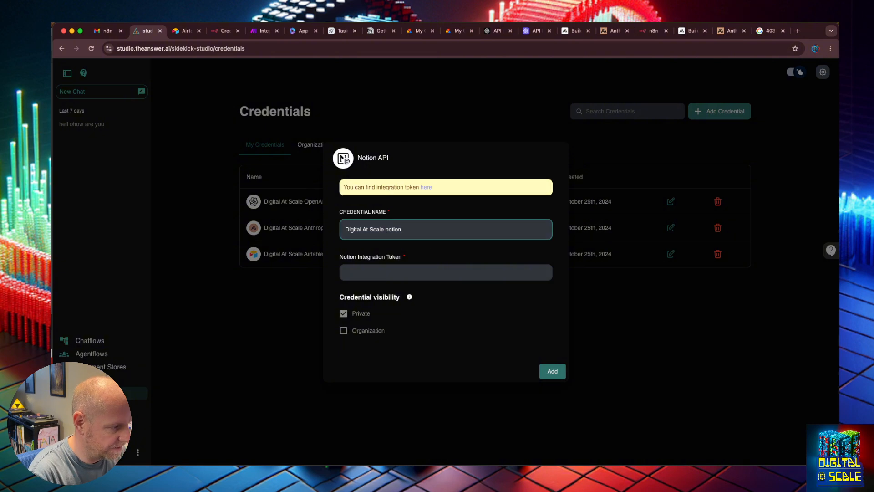
key(Tab)
key(super+v)
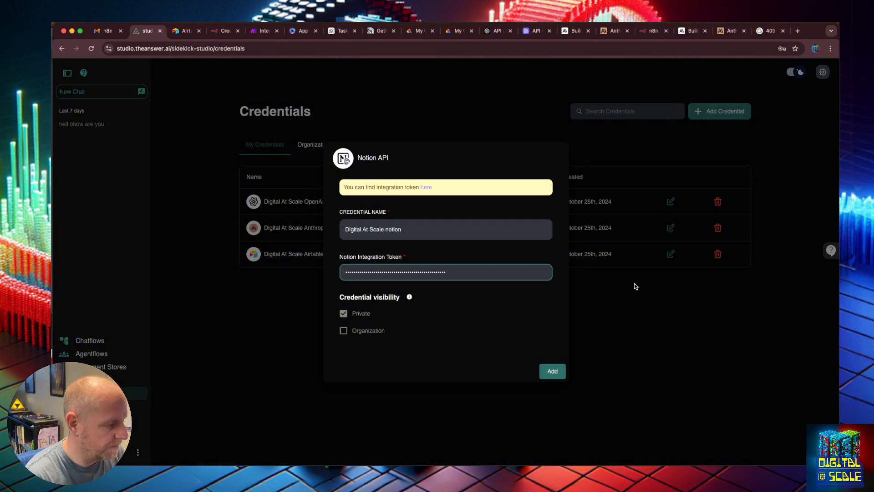
click(552, 372)
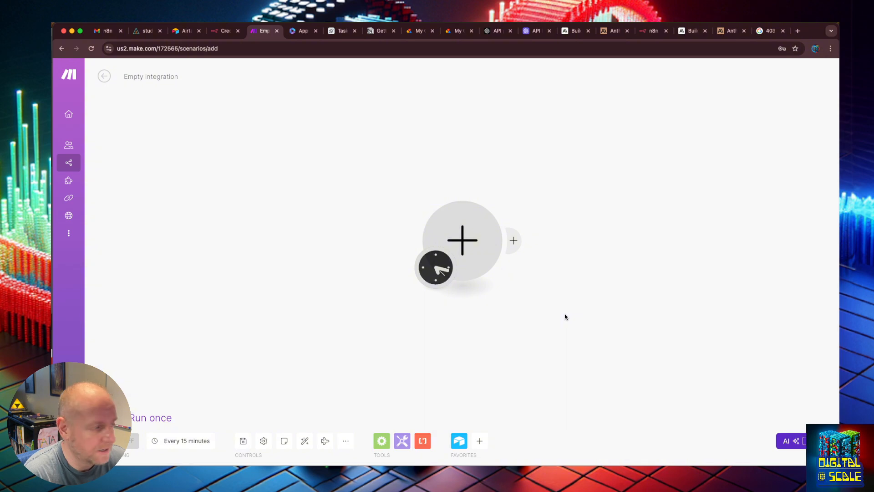
- Switch to the empty Make scenario, search the apps for "noti" and add the Notion Get a Page module
click(514, 240)
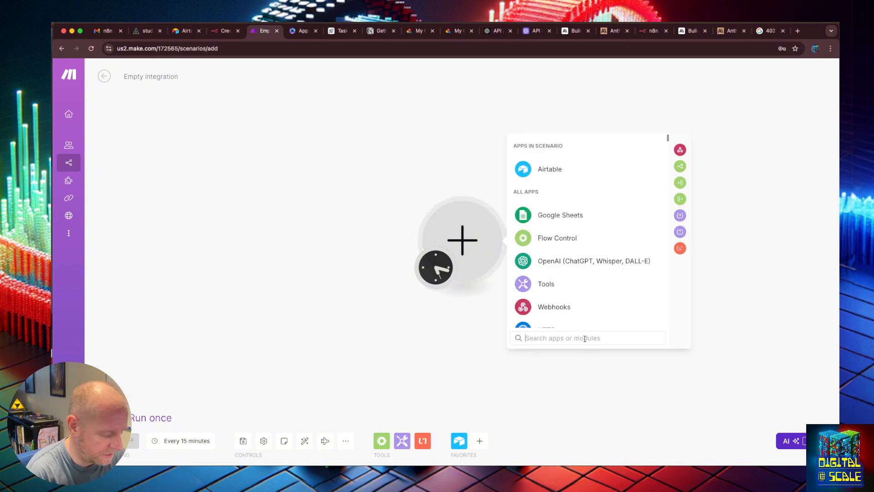
text(m)
key(BackSpace)
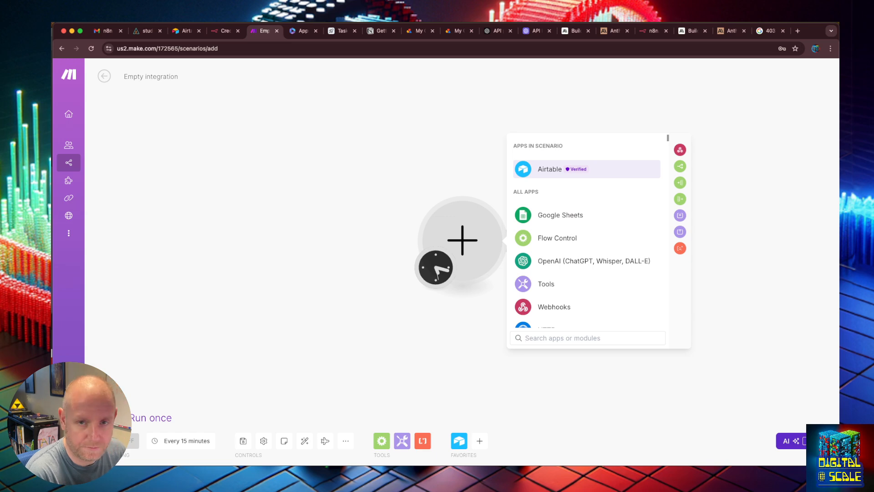
text(noti)
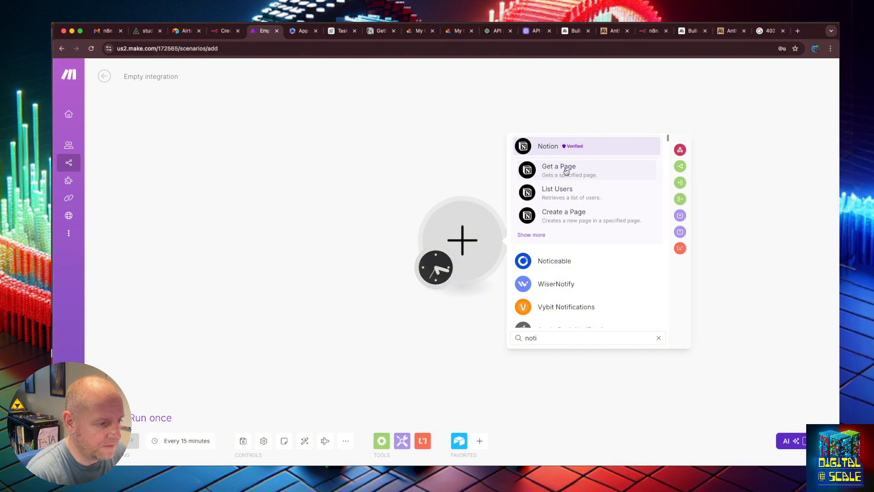
click(567, 172)
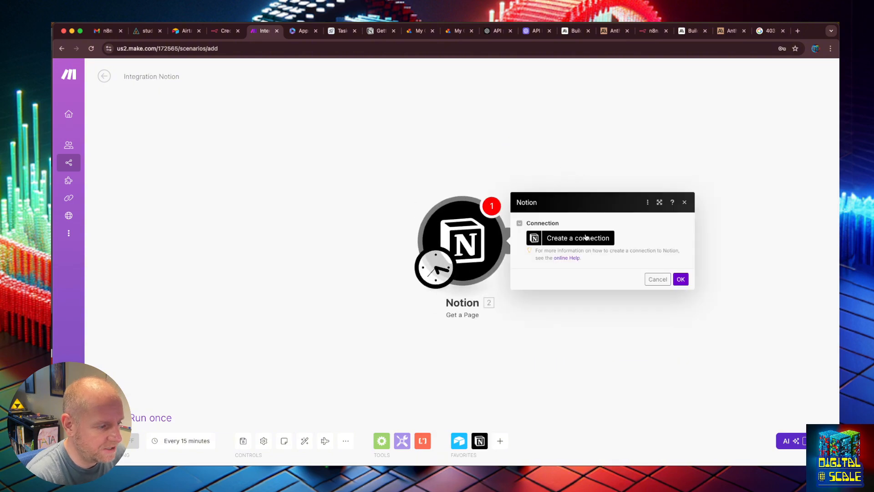
- Create a Notion Internal connection for the Get a Page module, enter the internal integration token and save it
click(586, 240)
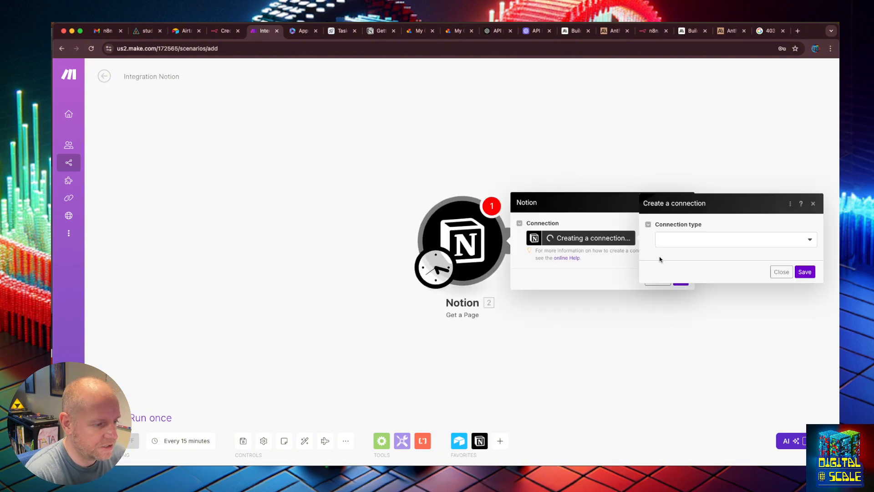
click(723, 244)
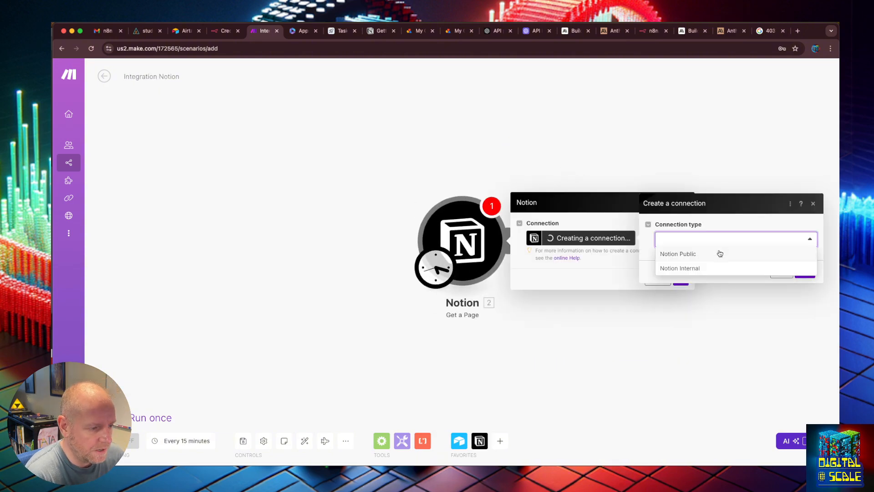
click(697, 270)
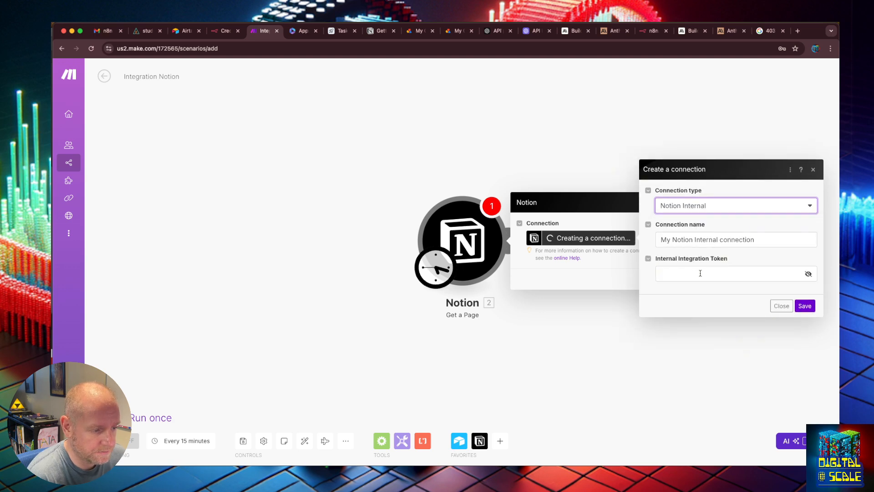
click(700, 272)
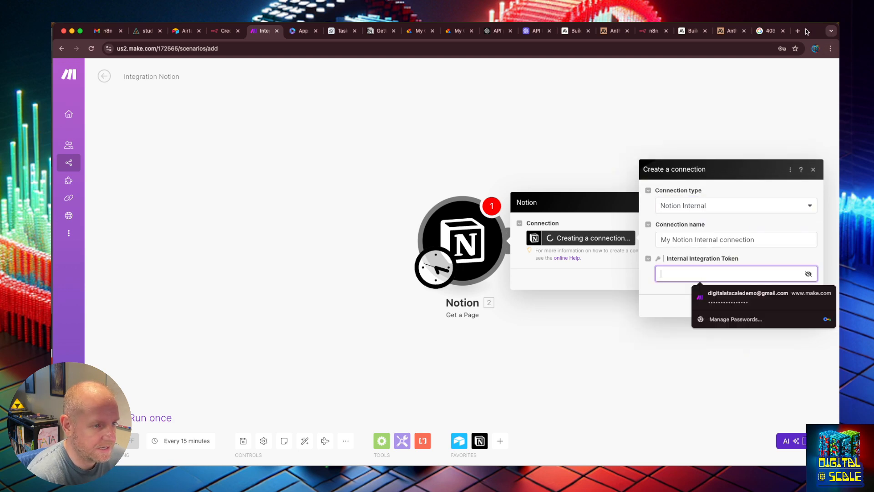
drag(807, 31, 82, 138)
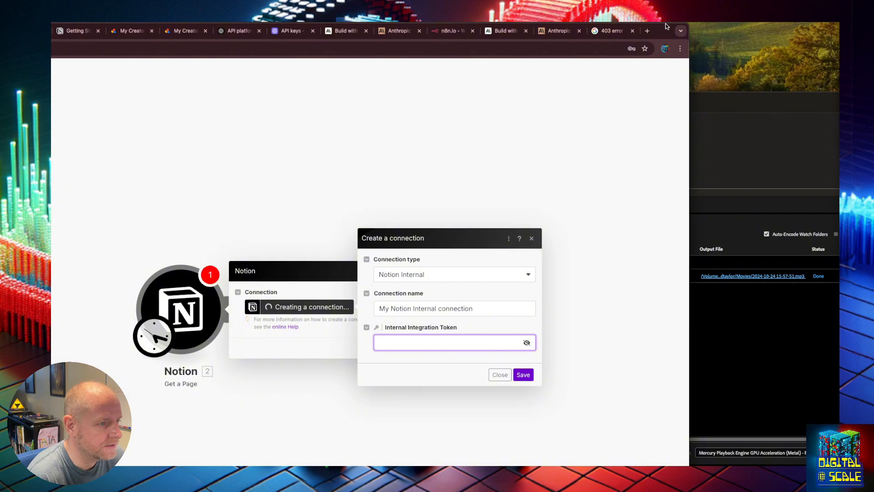
drag(663, 32, 51, 134)
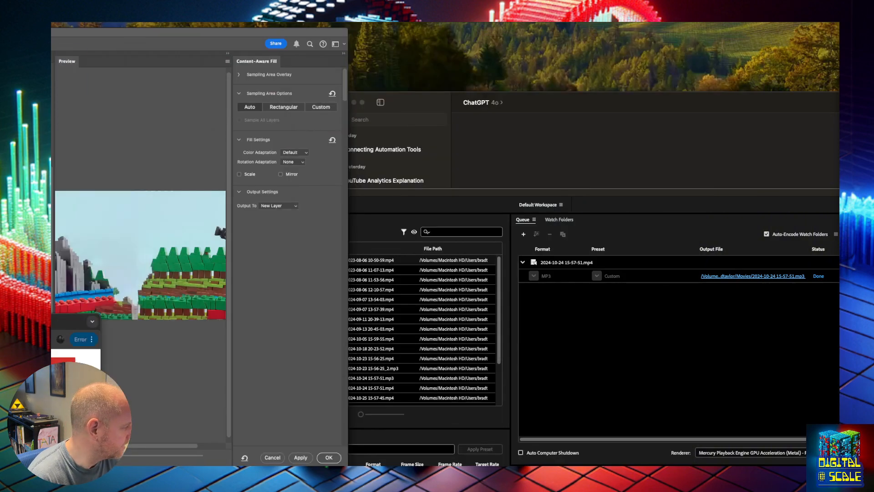
drag(70, 324, 552, 219)
- Copy the Getting Started page's ID from its Notion address for the Page ID of Make's Get a Page module
click(613, 270)
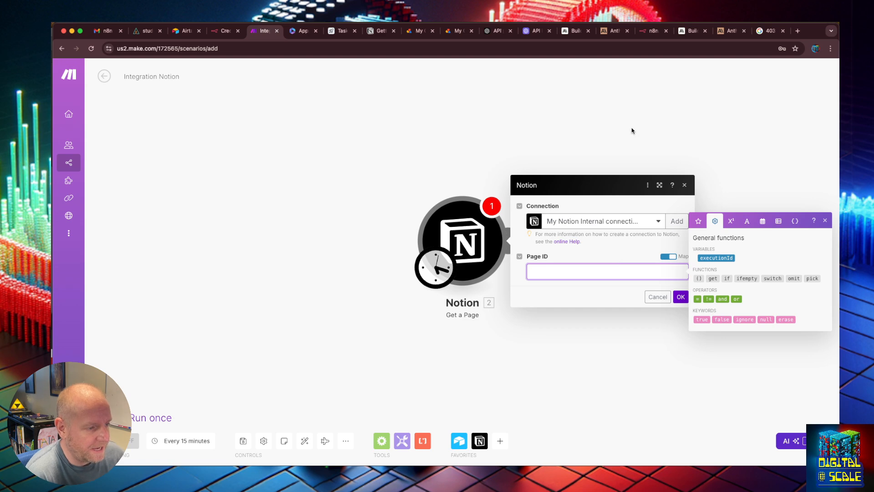
click(380, 30)
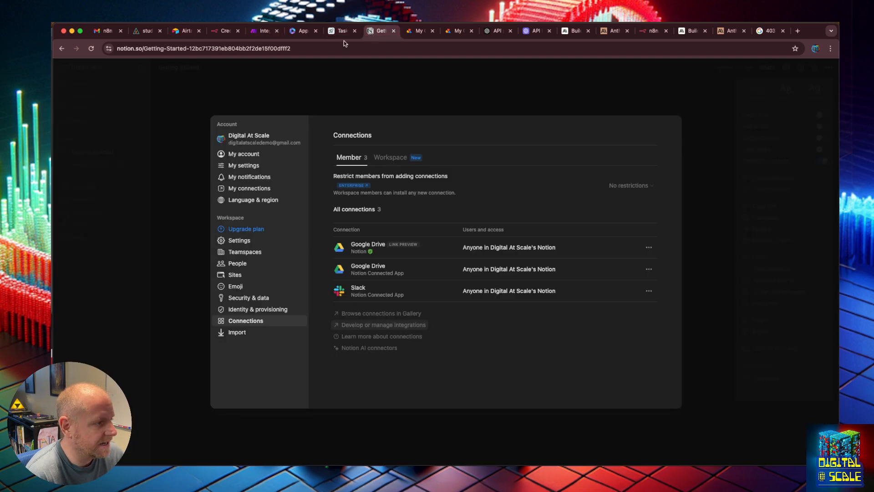
double_click(253, 48)
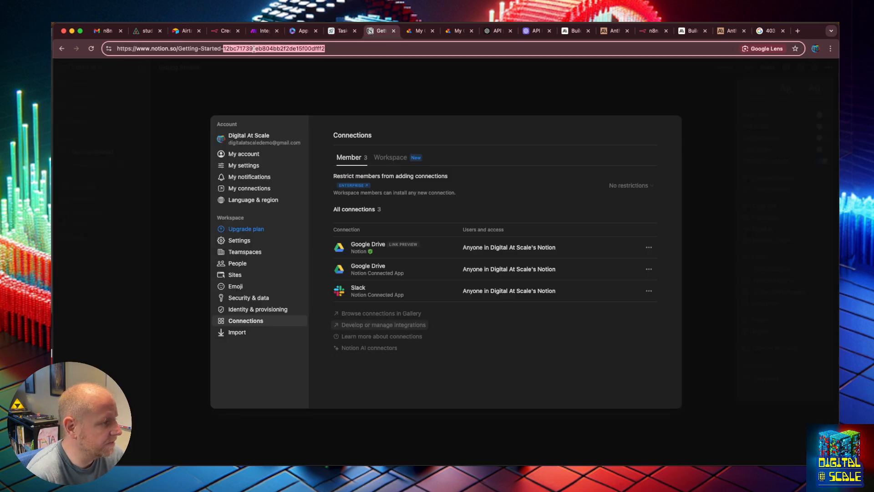
click(216, 88)
double_click(256, 51)
click(325, 49)
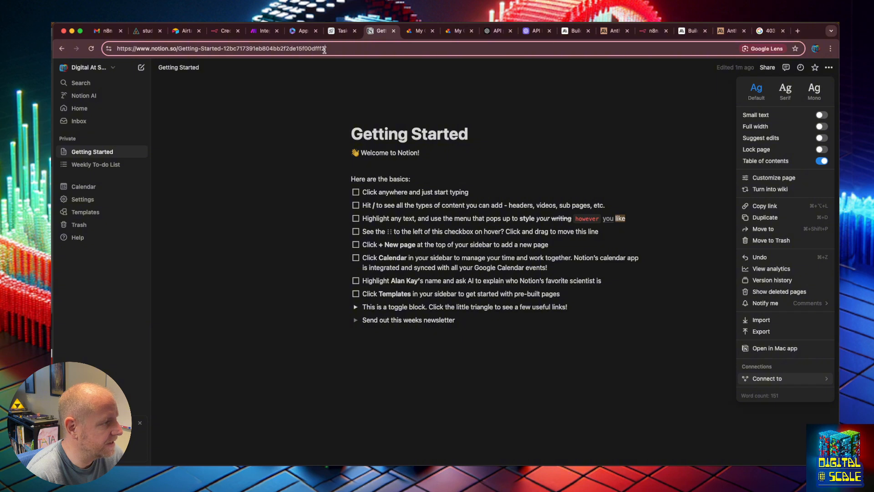
double_click(282, 49)
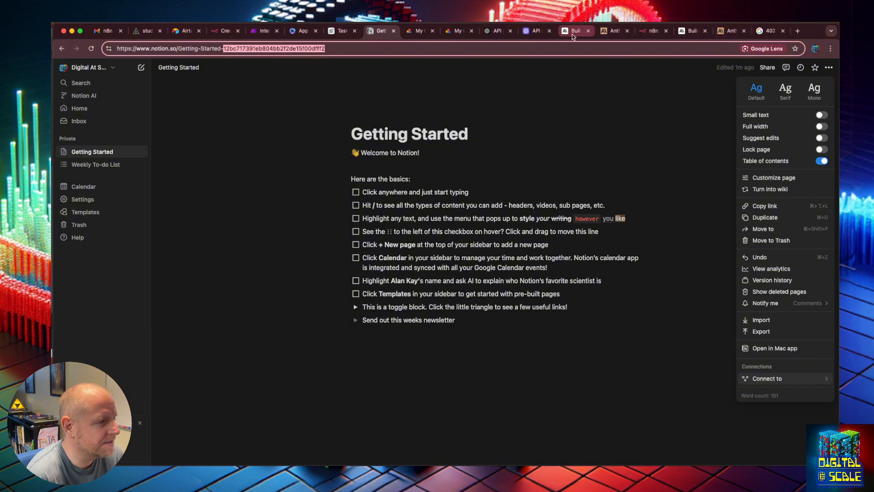
click(263, 31)
- Check the Getting Started page's address in Notion again, examine the Make run's Notion error details, and close them
click(377, 31)
drag(358, 50, 272, 44)
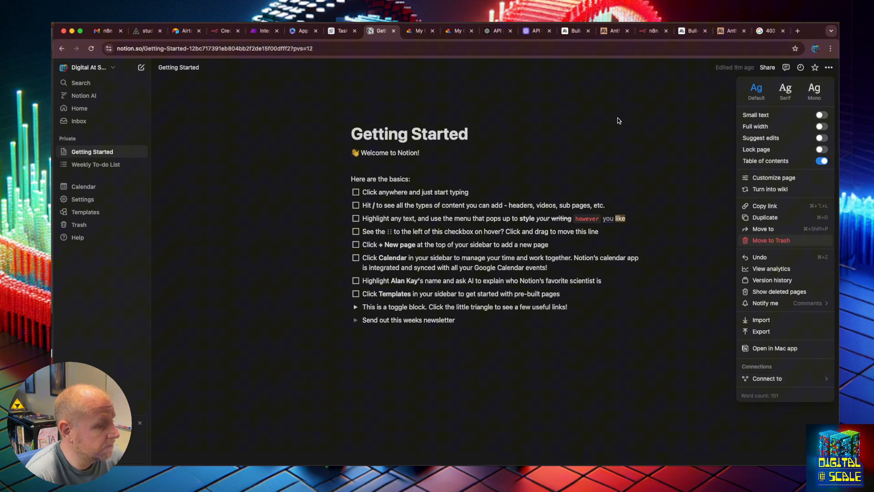
click(618, 118)
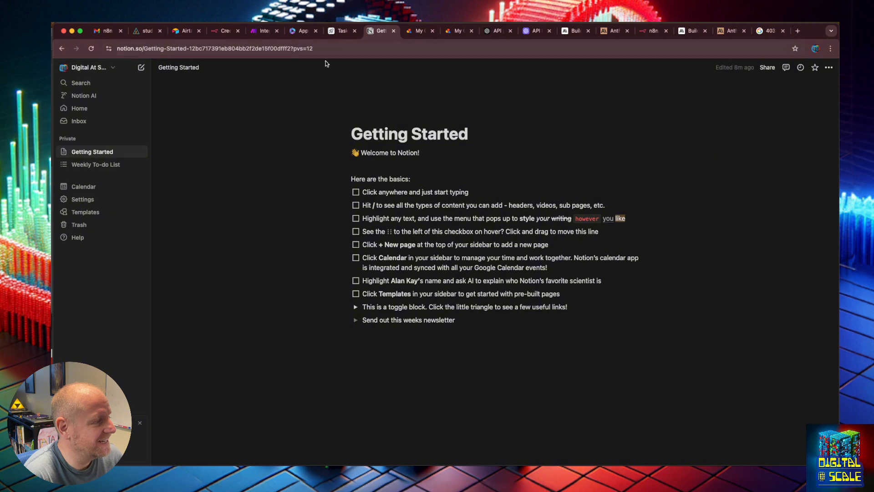
click(262, 30)
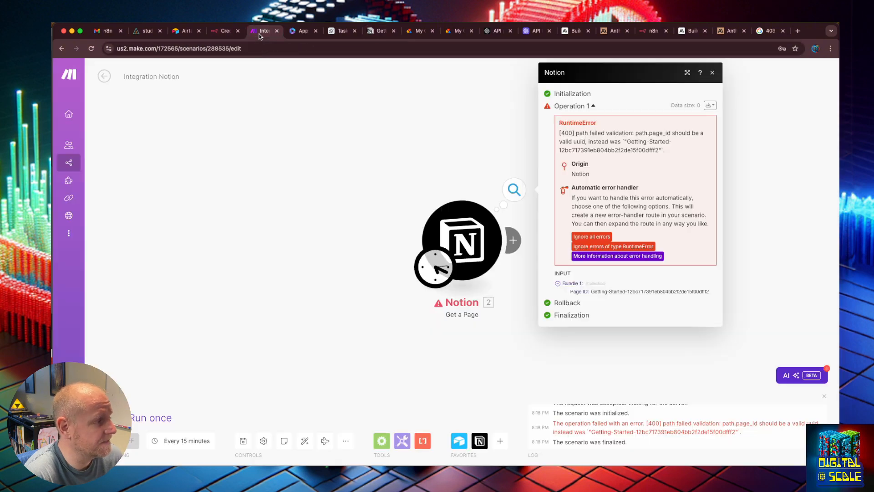
scroll(465, 138, left, 1)
scroll(451, 137, left, 1)
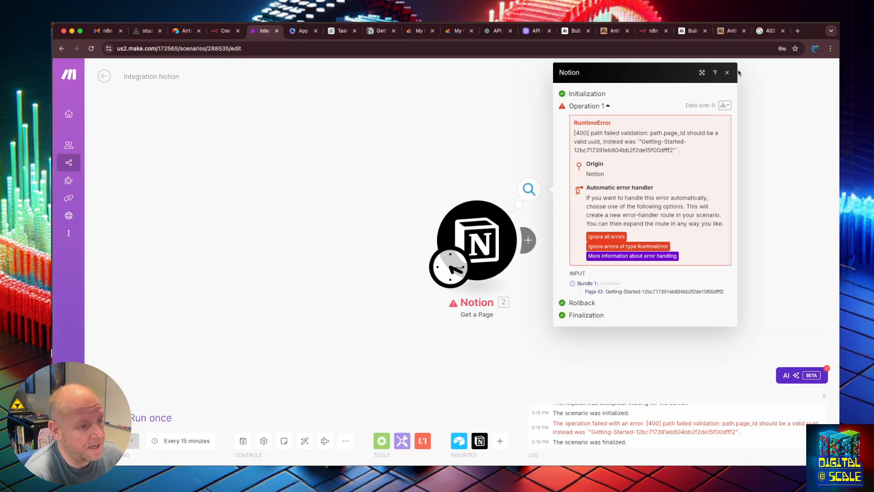
click(727, 73)
- Switch to the n8n credentials page, start a new credential, search the apps for "notio" and choose Notion API
click(217, 30)
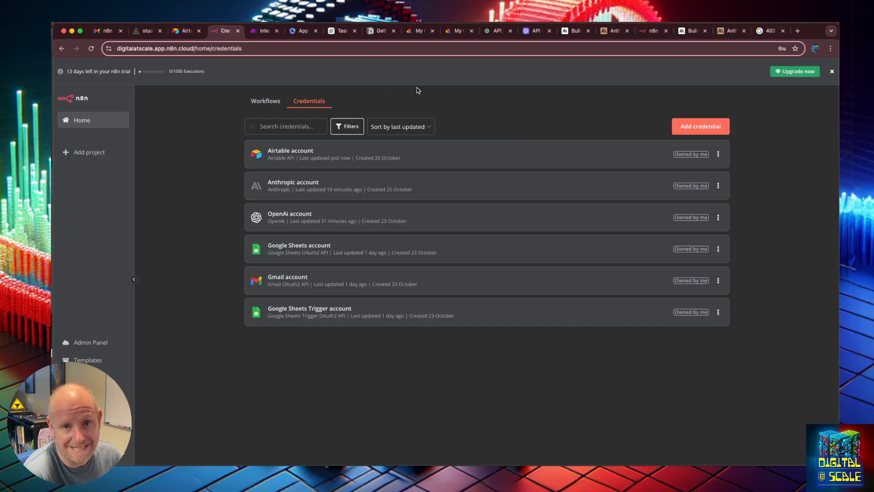
click(316, 102)
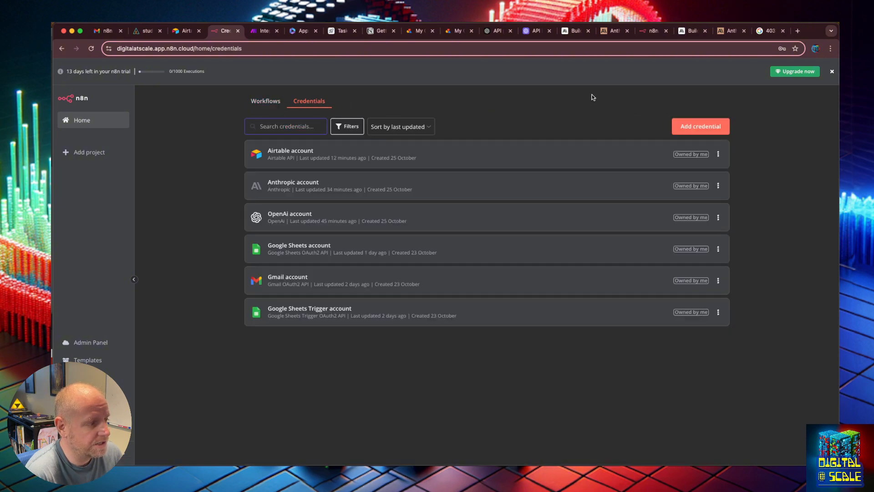
click(707, 131)
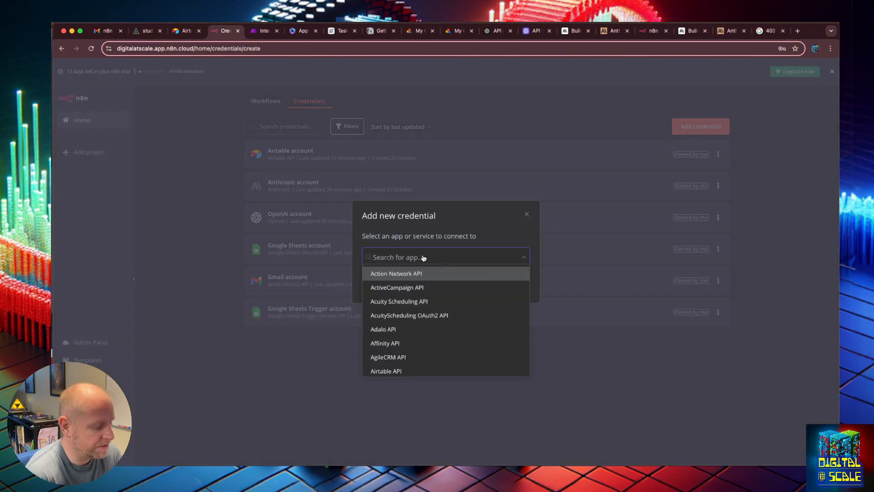
text(notio)
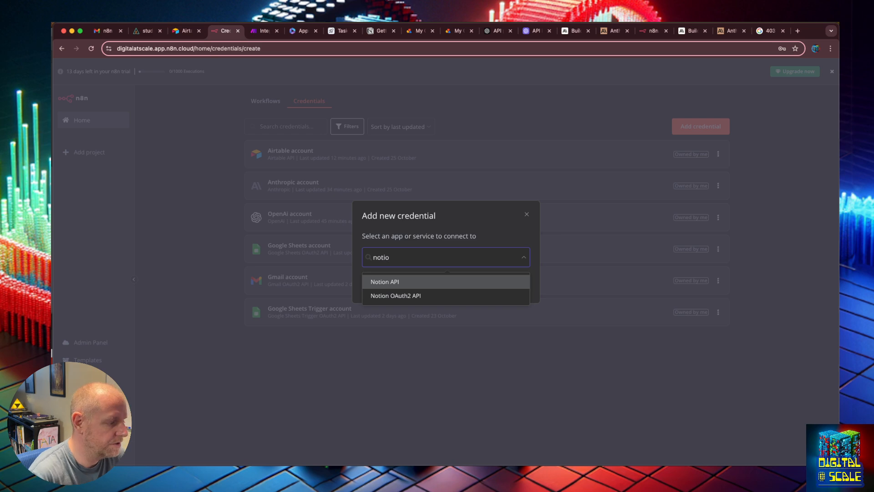
click(387, 282)
click(505, 283)
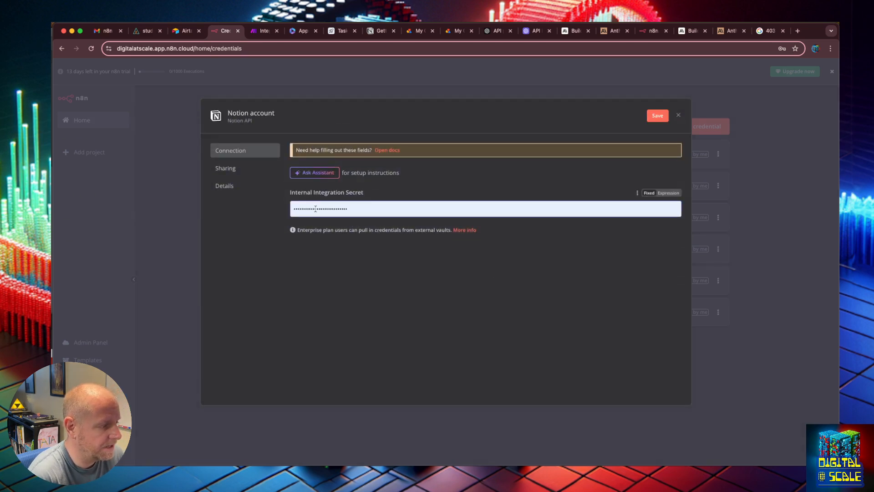
- Replace the prefilled internal integration secret with the Notion integration token and save the Notion account credential
key(super+a)
key(super+v)
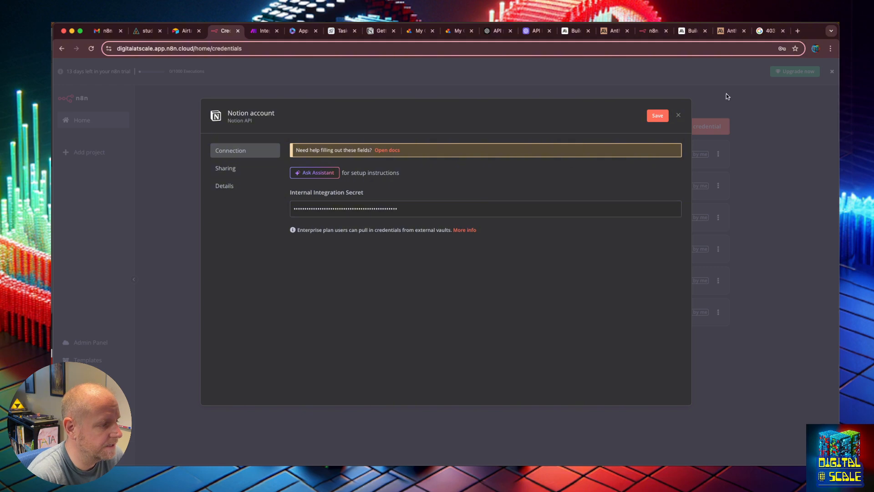
click(653, 120)
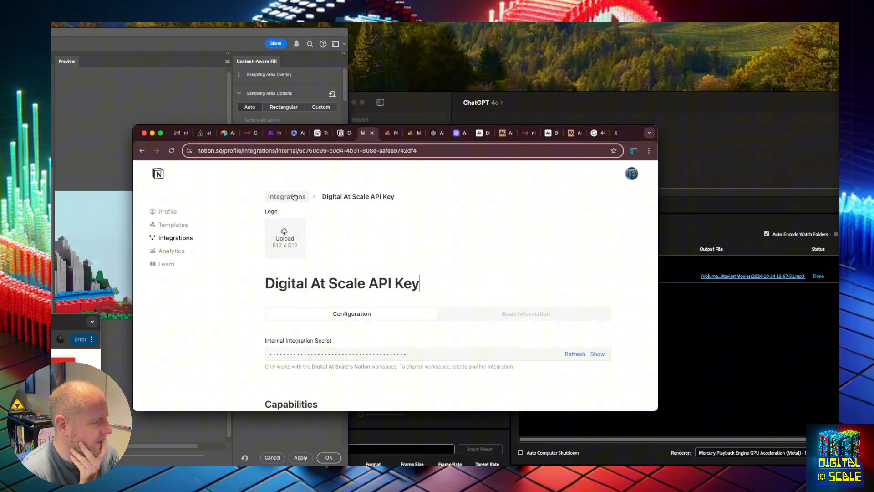
click(293, 197)
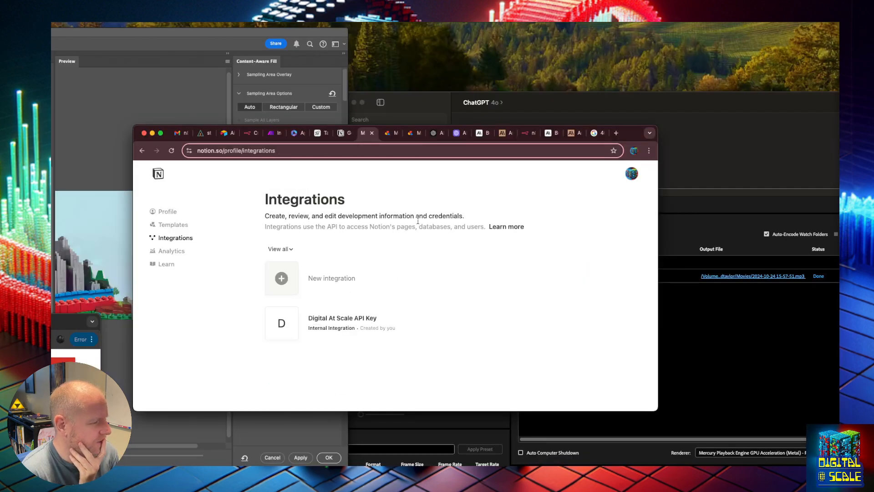
click(386, 271)
click(337, 264)
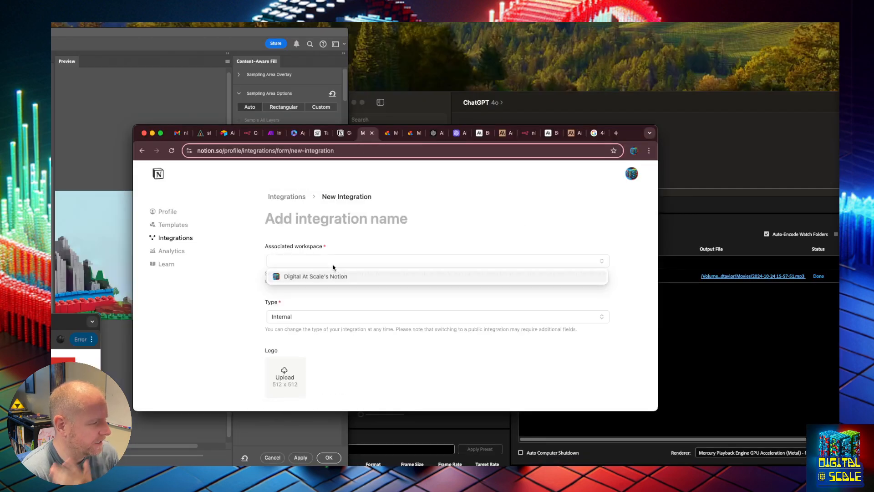
click(338, 277)
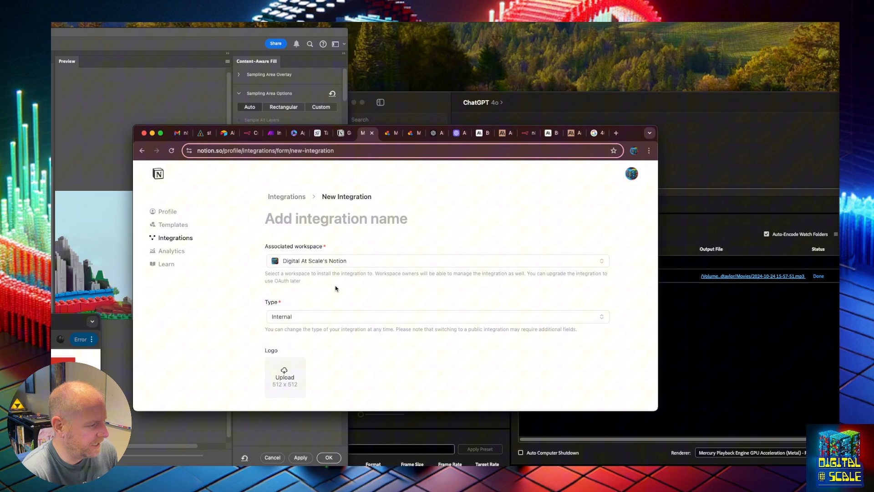
click(332, 319)
click(332, 341)
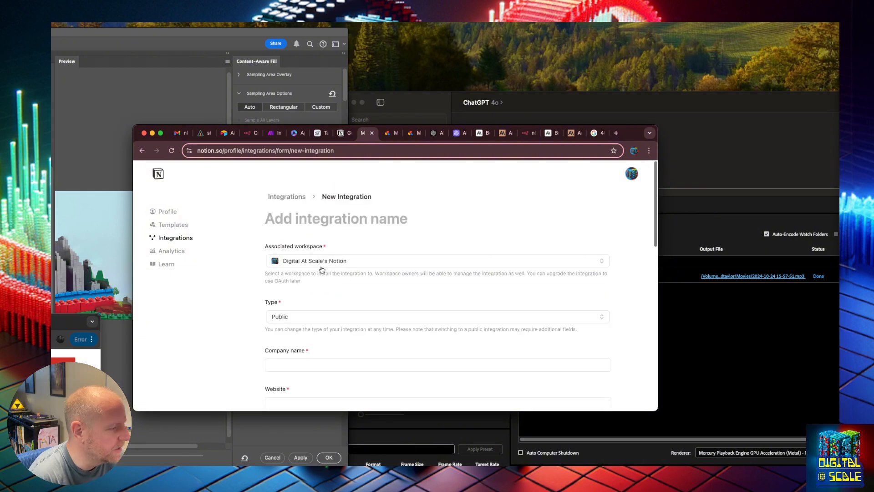
click(322, 317)
click(324, 332)
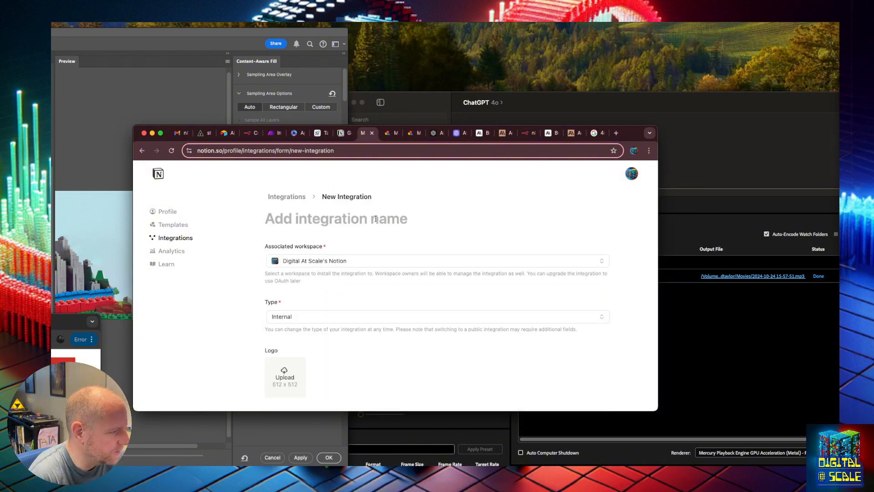
click(286, 196)
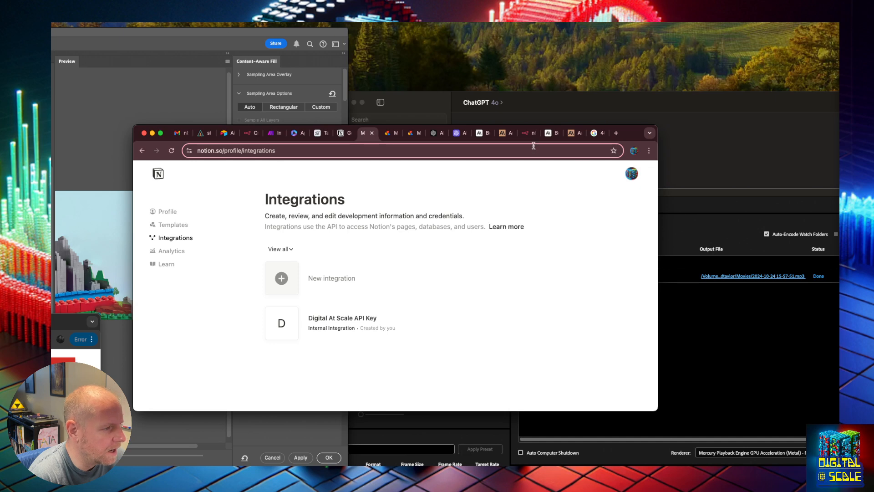
- Replace the internal integration secret of n8n's Notion account credential and save it so the connection is tested again
drag(637, 132, 28, 137)
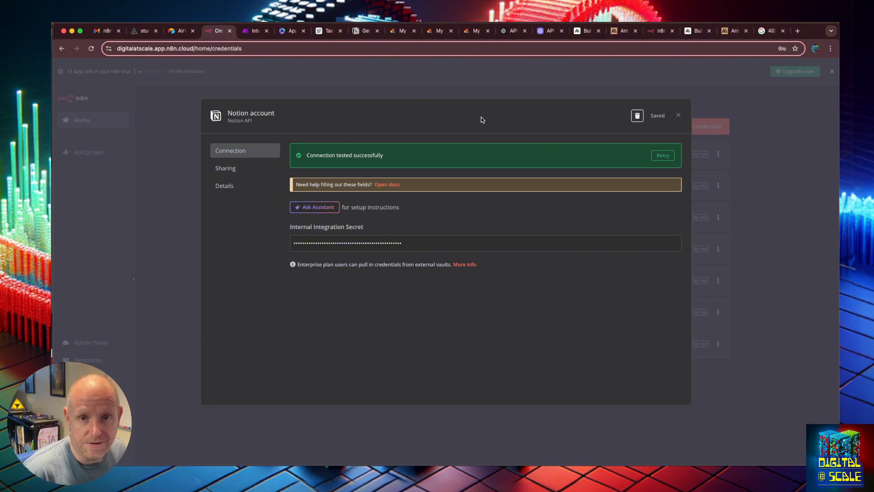
key(super+Tab)
key(super+Tab)
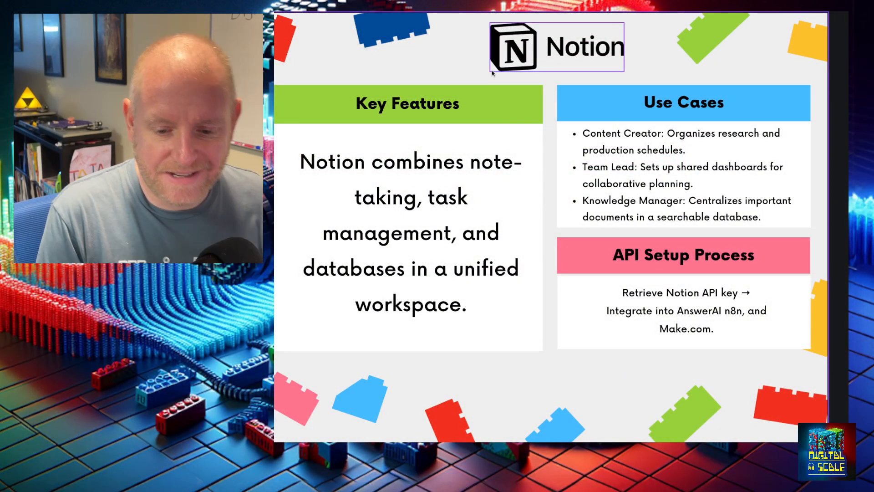
key(Right)
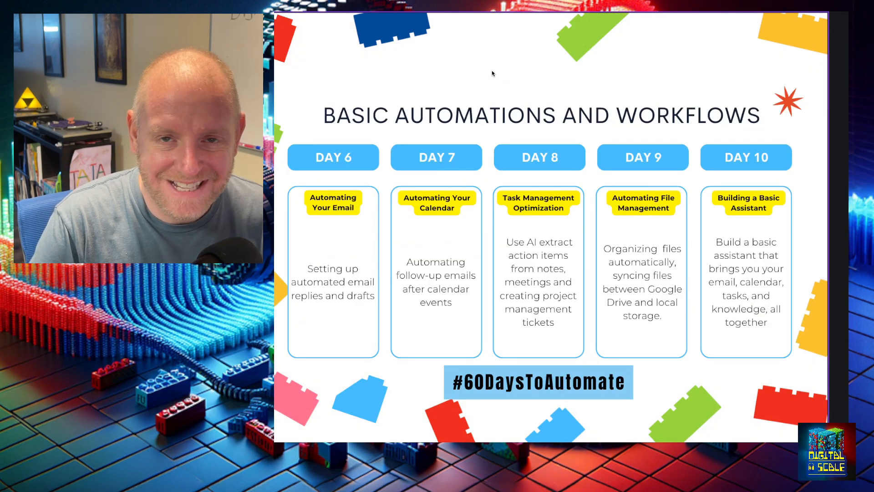
key(Right)
key(Right)
key(Right)
key(Right)
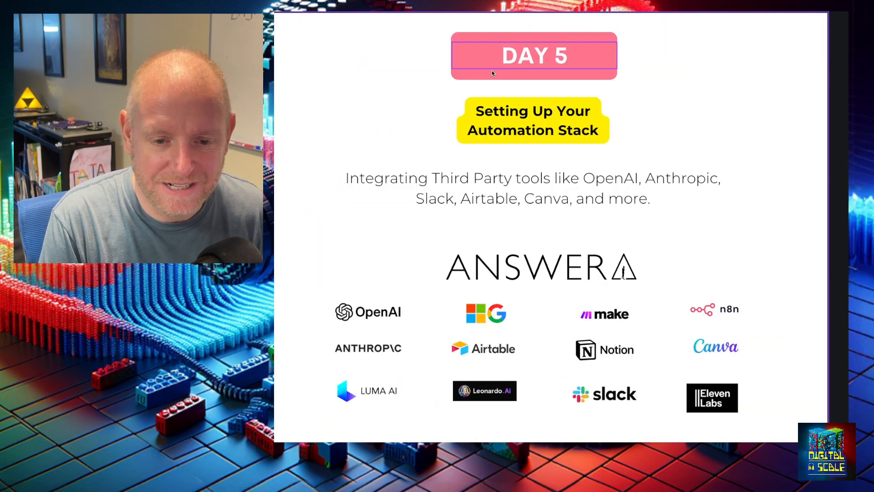